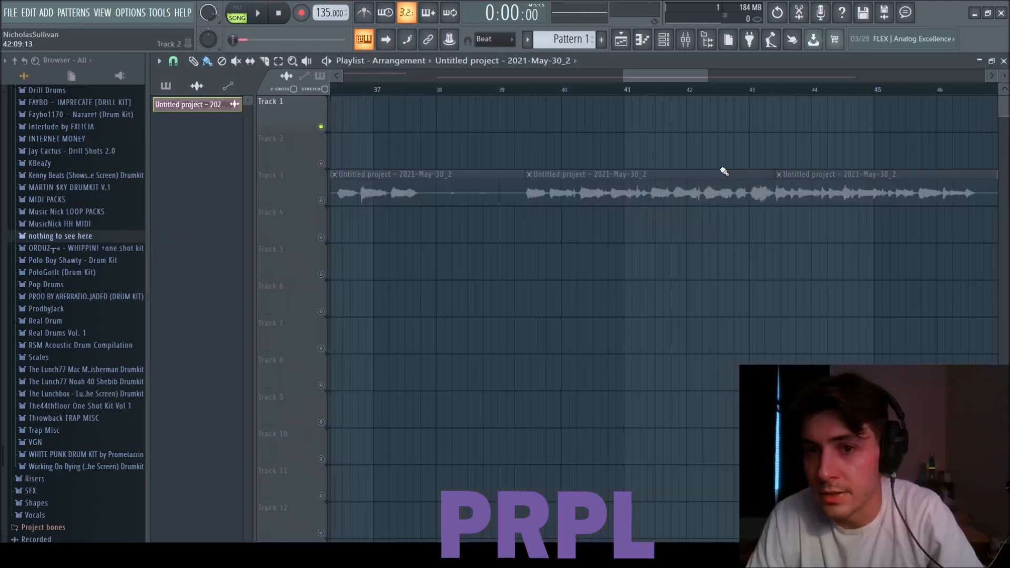
Look over the raw guitar recording on Track 3 and the chopped eight-bar loop on Track 1
{"action": "scroll", "coordinate": [722, 169], "scroll_direction": "down", "scroll_amount": 3}
{"action": "scroll", "coordinate": [363, 156], "scroll_direction": "up", "scroll_amount": 5}
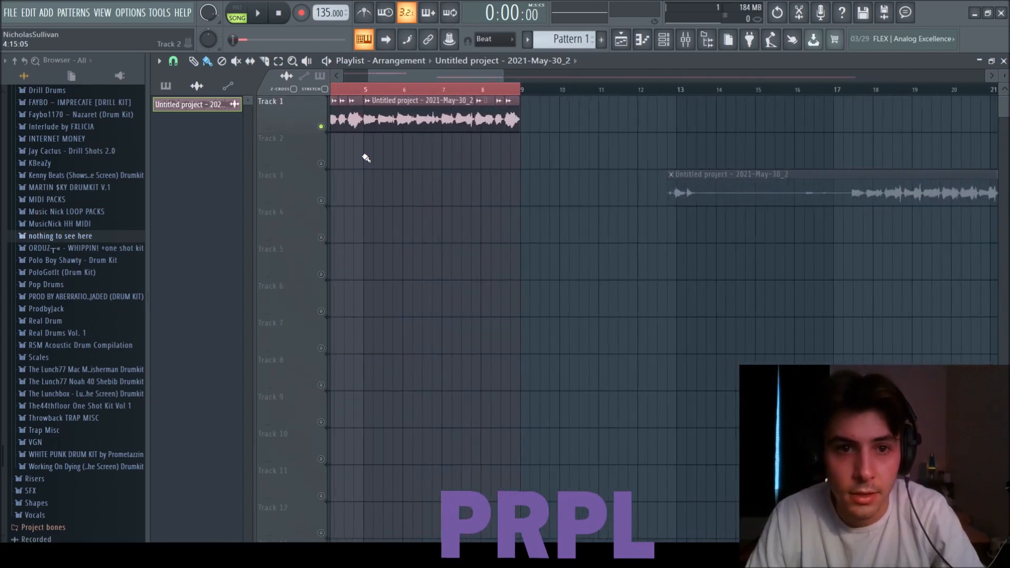
{"action": "scroll", "coordinate": [372, 148], "scroll_direction": "up", "scroll_amount": 5}
{"action": "left_click_drag", "start_coordinate": [415, 77], "coordinate": [381, 73]}
{"action": "scroll", "coordinate": [388, 159], "scroll_direction": "up", "scroll_amount": 1}
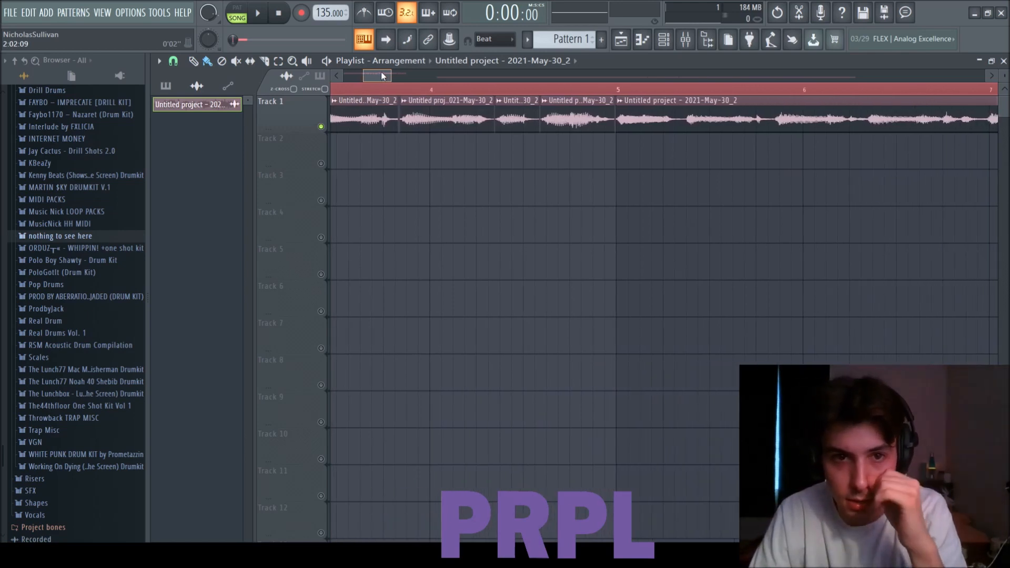
{"action": "scroll", "coordinate": [813, 121], "scroll_direction": "down", "scroll_amount": 4}
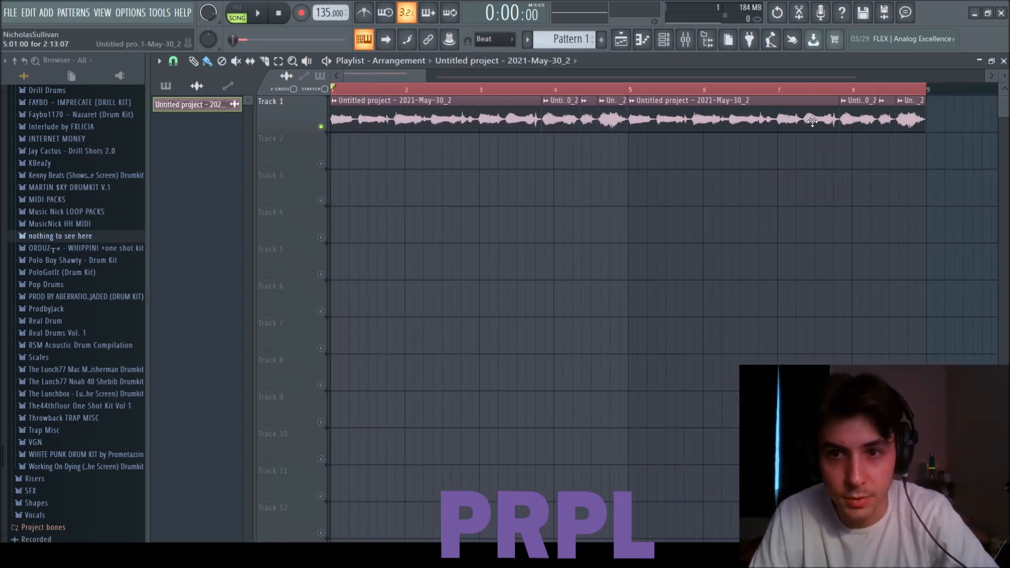
{"action": "scroll", "coordinate": [813, 121], "scroll_direction": "down", "scroll_amount": 6}
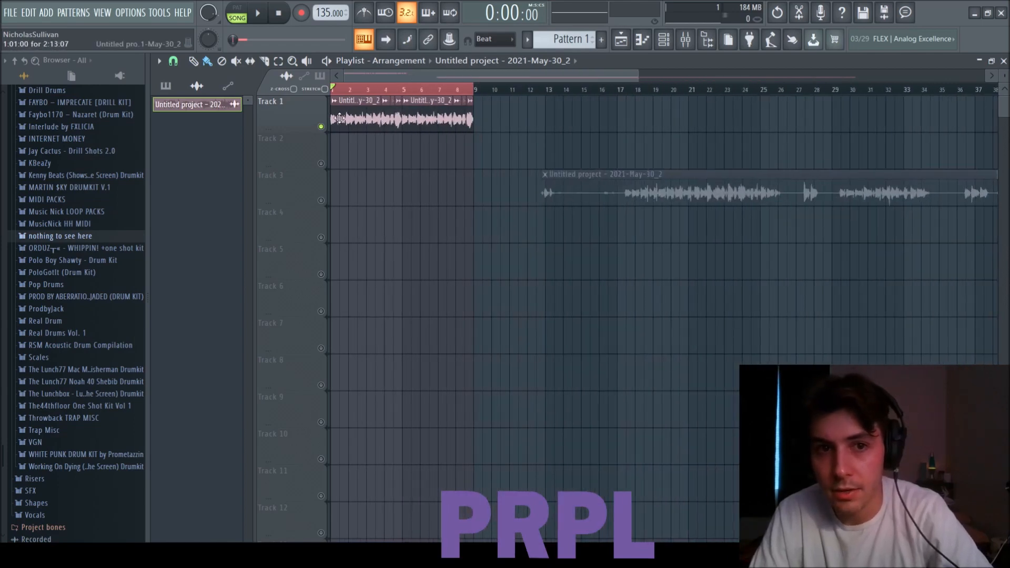
Route the recorded audio channel to mixer insert 19
{"action": "key", "text": "F6"}
{"action": "key", "text": "F9"}
{"action": "left_click", "coordinate": [763, 292]}
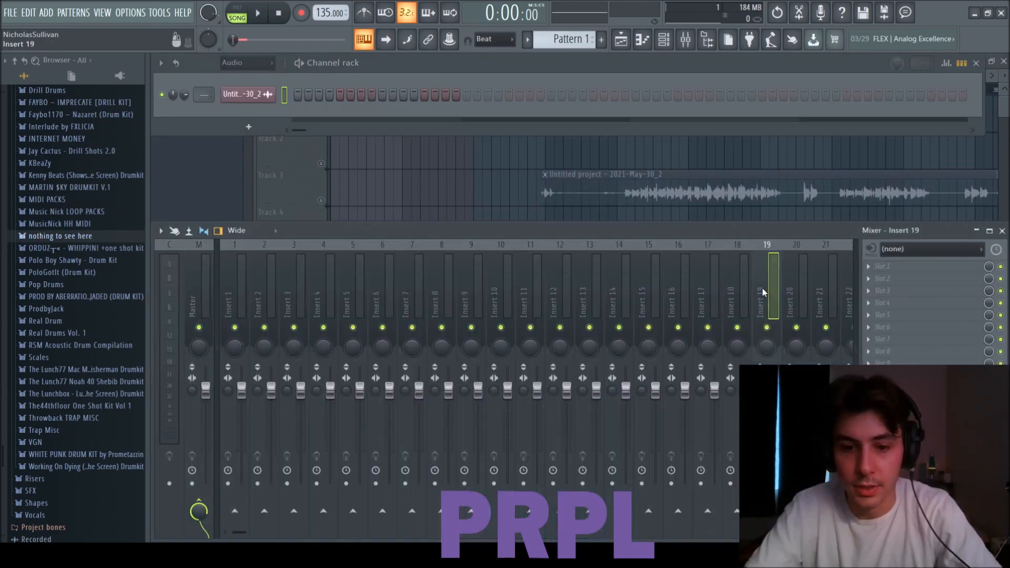
{"action": "key", "text": "ctrl+l"}
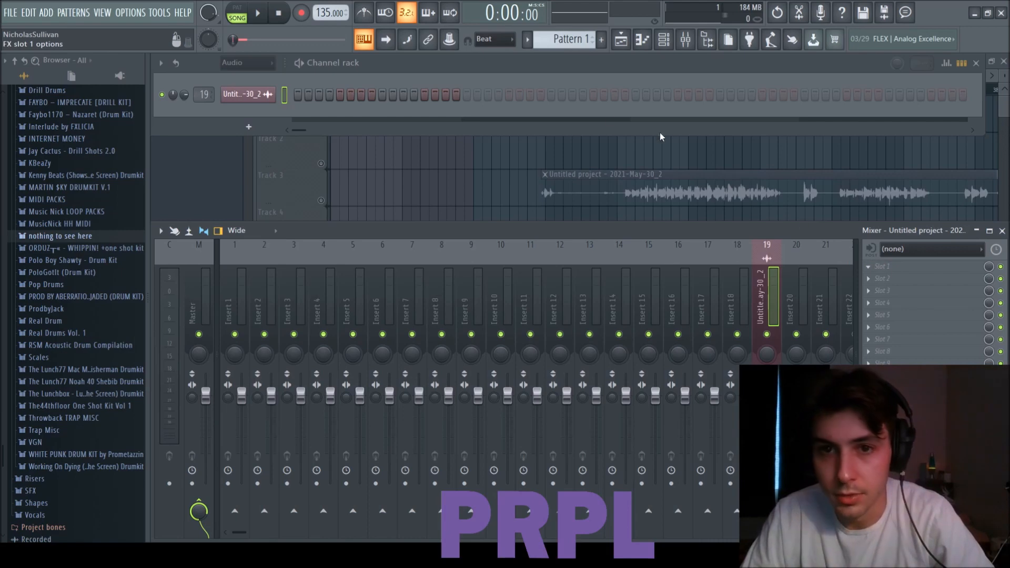
On insert 19's Fruity parametric EQ 2, load the 30Hz + 18kHz cut preset and raise the low cut to about 157 Hz during playback
{"action": "key", "text": "space"}
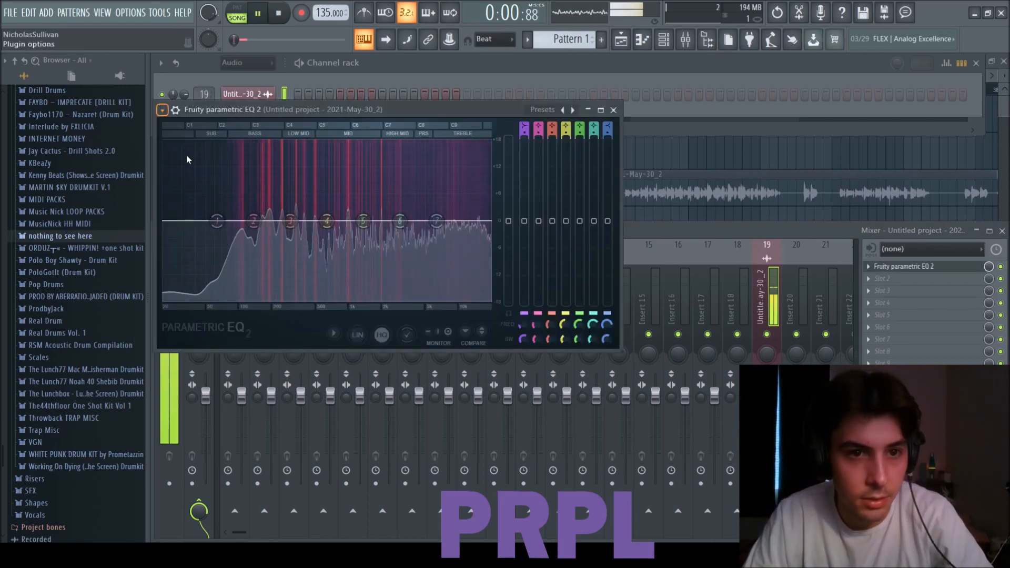
{"action": "left_click", "coordinate": [317, 205]}
{"action": "left_click_drag", "start_coordinate": [180, 221], "coordinate": [255, 221]}
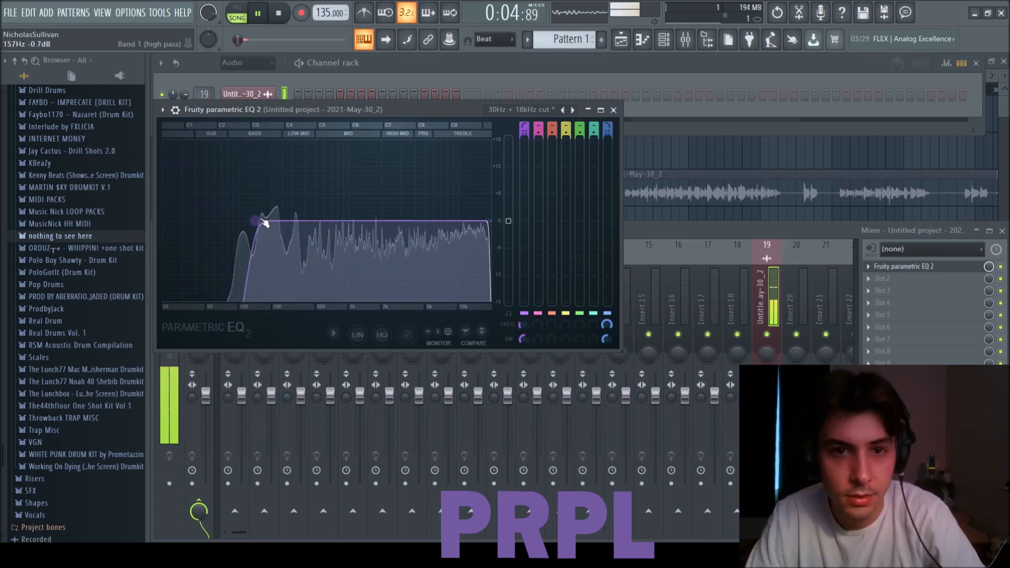
{"action": "left_click", "coordinate": [614, 110]}
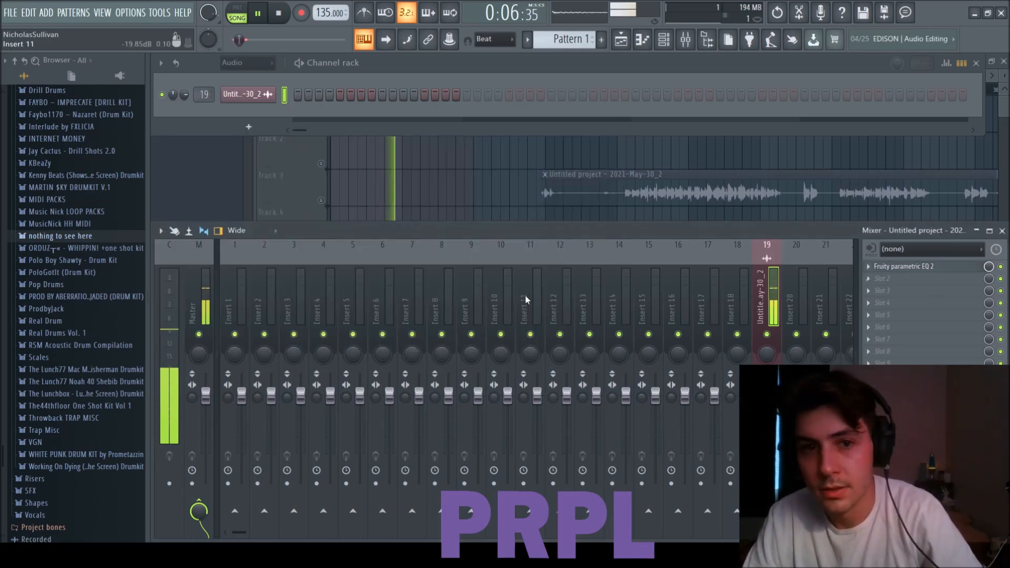
{"action": "left_click", "coordinate": [490, 203]}
{"action": "key", "text": "space"}
Render the chopped loop to a single audio clip named guitar 1 and place it on Track 2
{"action": "key", "text": "F6"}
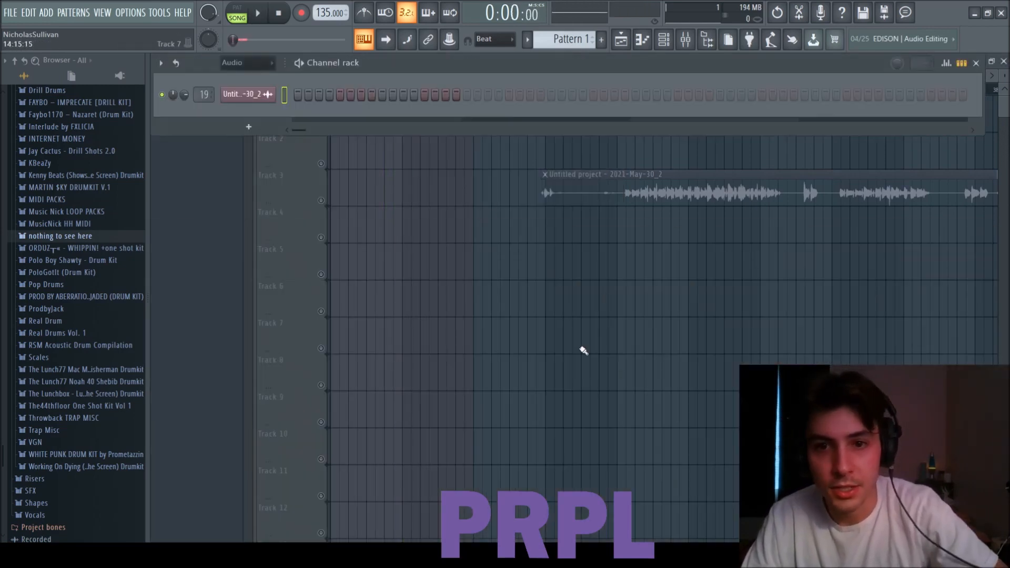
{"action": "key", "text": "F9"}
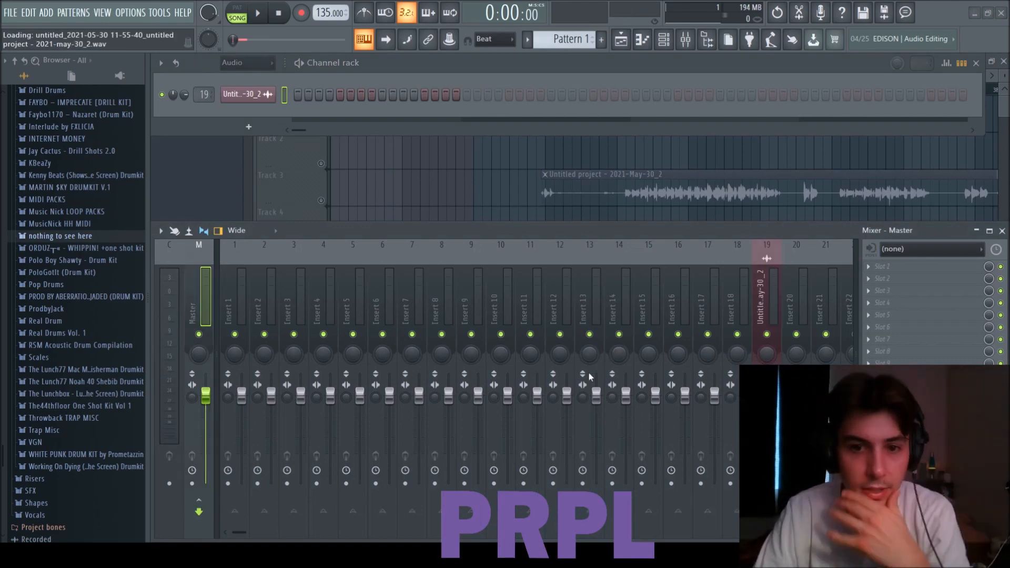
{"action": "right_click", "coordinate": [436, 207]}
{"action": "left_click", "coordinate": [199, 121]}
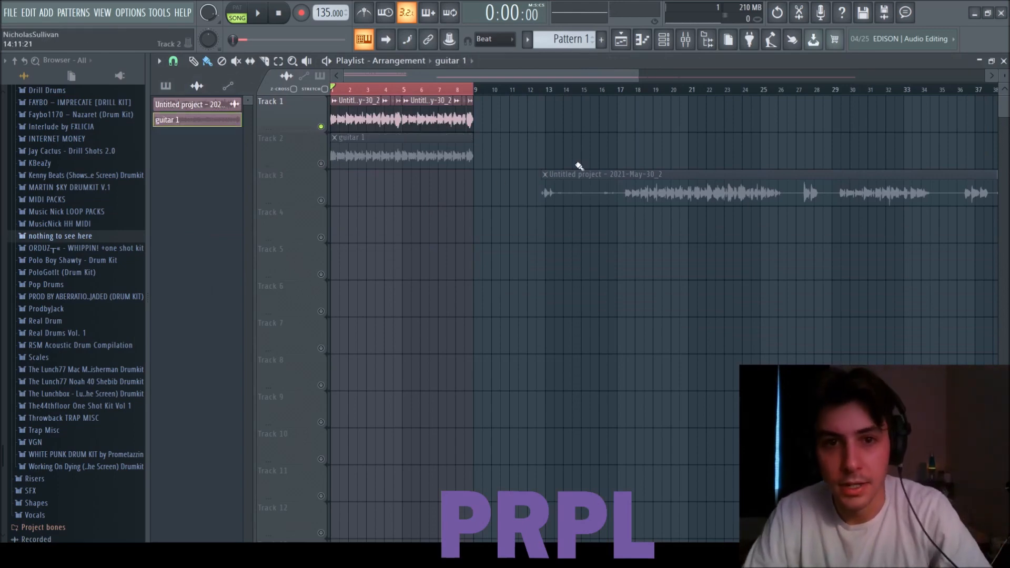
Delete the rendered loop's source clips from Track 1, including those in bars 5 to 8
{"action": "right_click", "coordinate": [467, 115]}
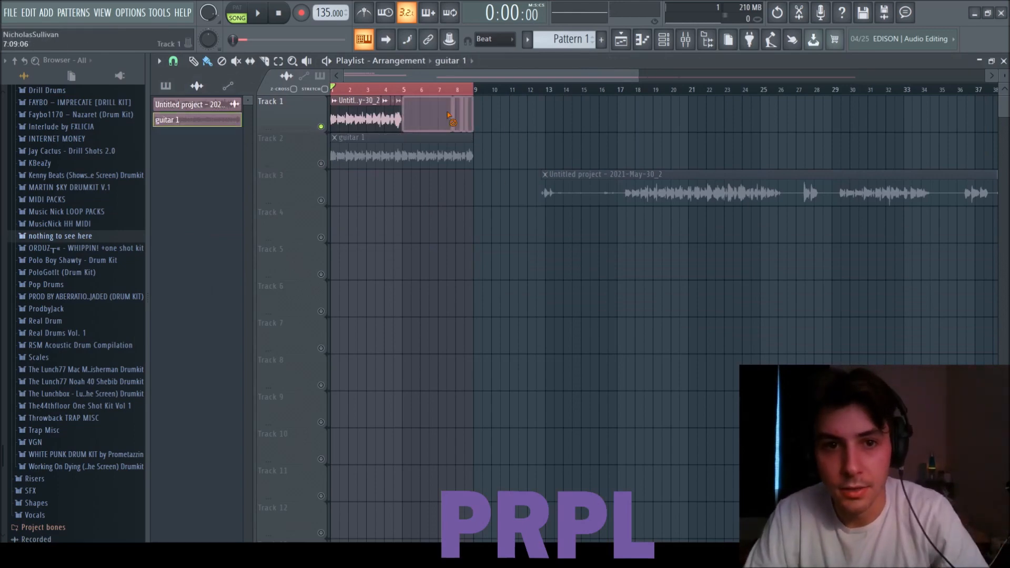
{"action": "scroll", "coordinate": [520, 211], "scroll_direction": "down", "scroll_amount": 3}
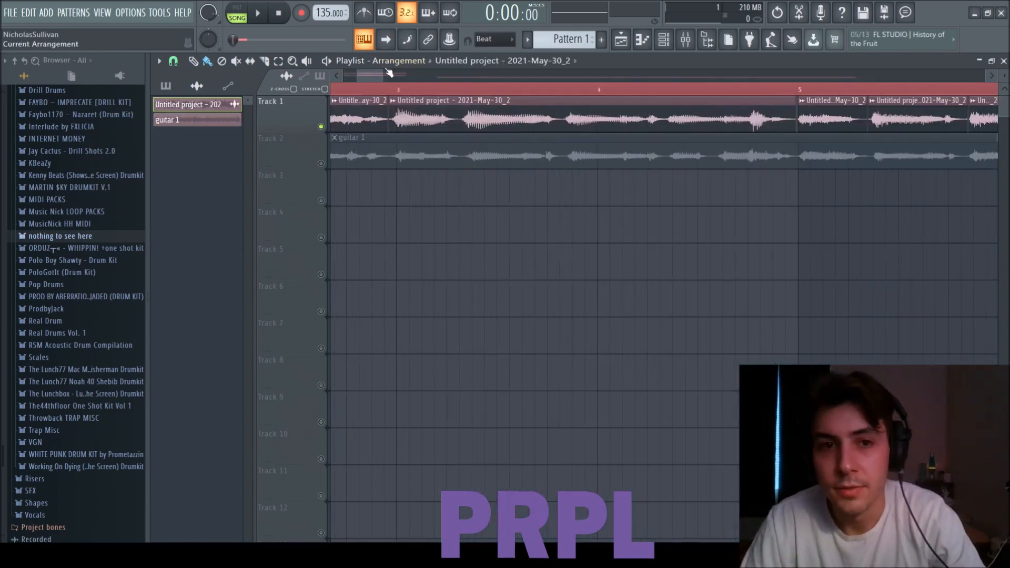
Review the newly chopped second guitar loop on Track 1 and play it back
{"action": "left_click_drag", "start_coordinate": [374, 79], "coordinate": [396, 79]}
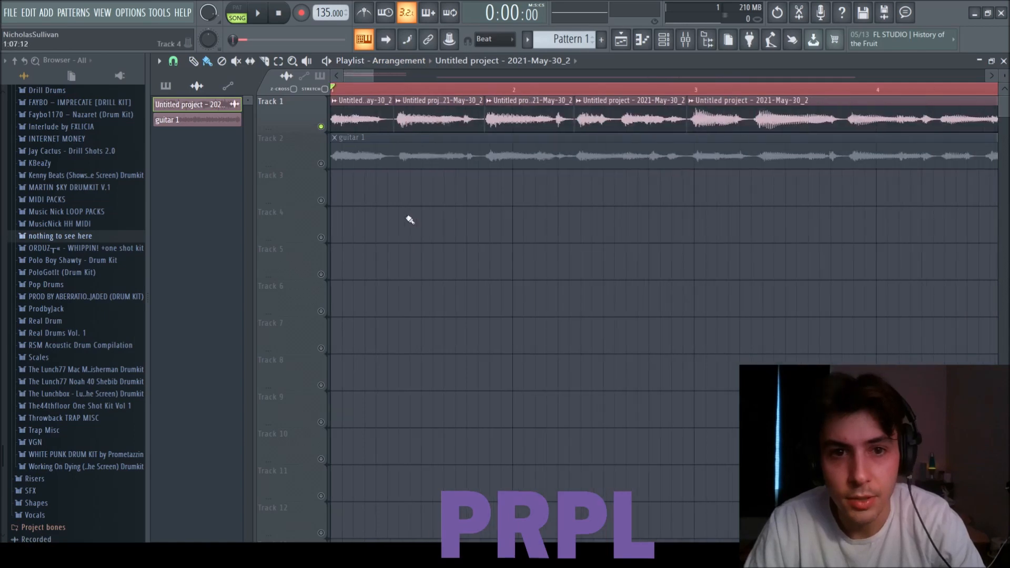
{"action": "scroll", "coordinate": [402, 219], "scroll_direction": "down", "scroll_amount": 6}
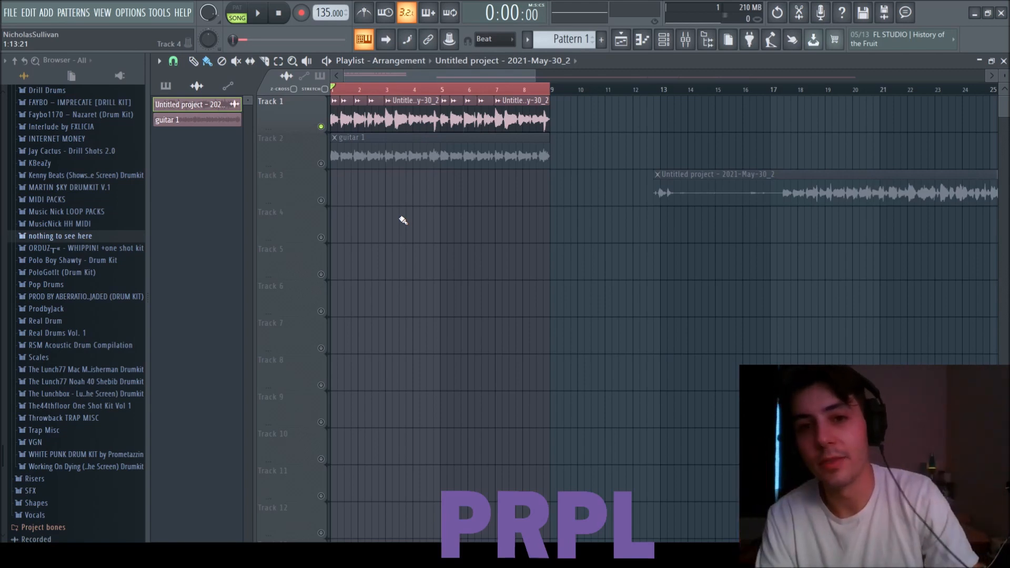
{"action": "key", "text": "space"}
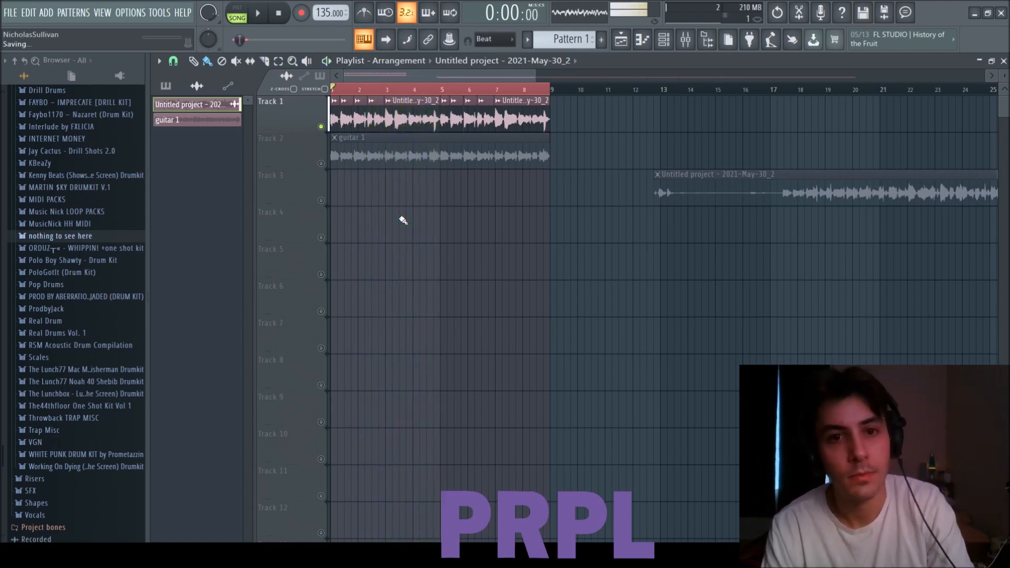
{"action": "key", "text": "space"}
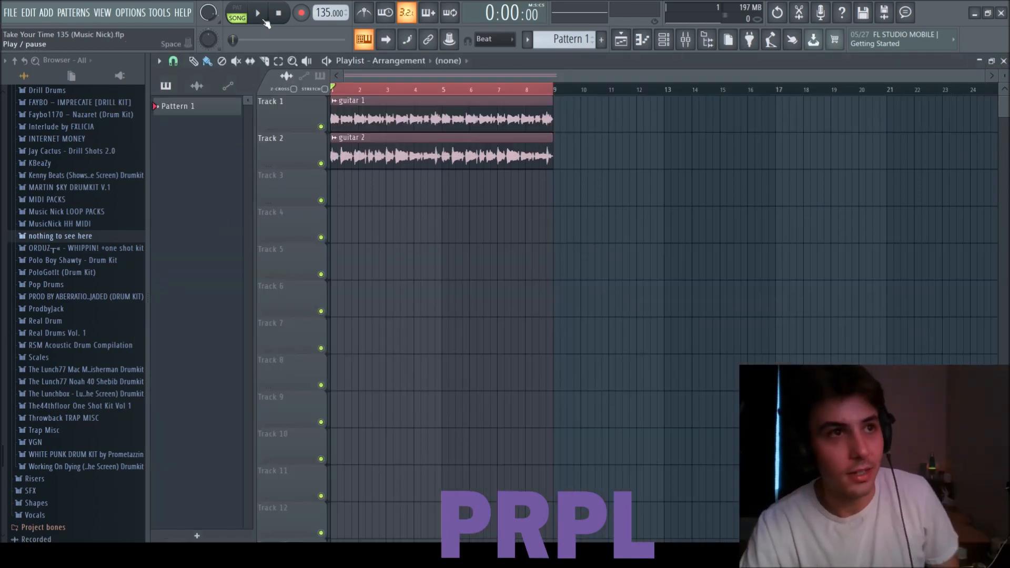
Play the guitar 1 and guitar 2 loops together, then stop playback
{"action": "left_click", "coordinate": [267, 18]}
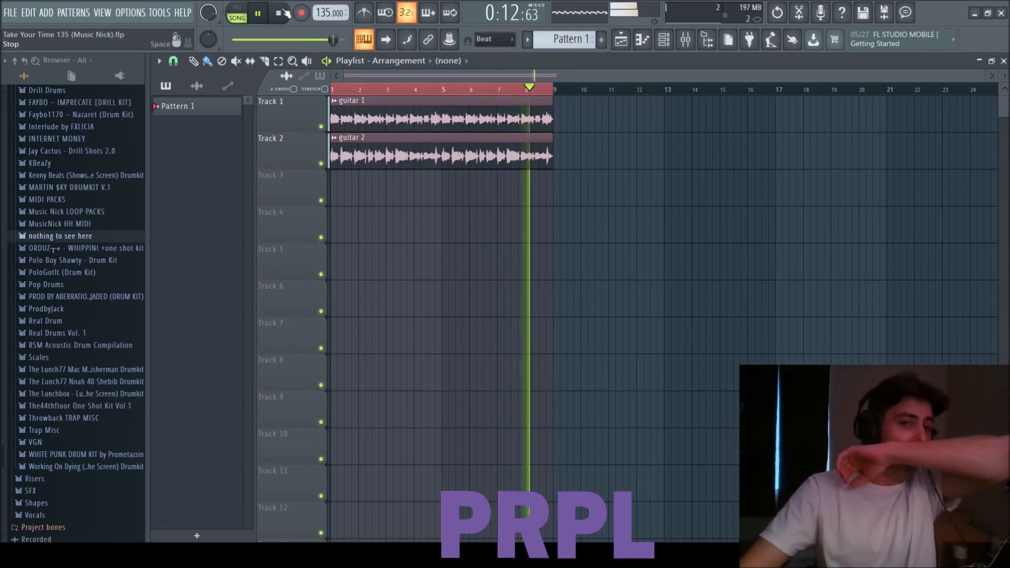
{"action": "left_click", "coordinate": [282, 15]}
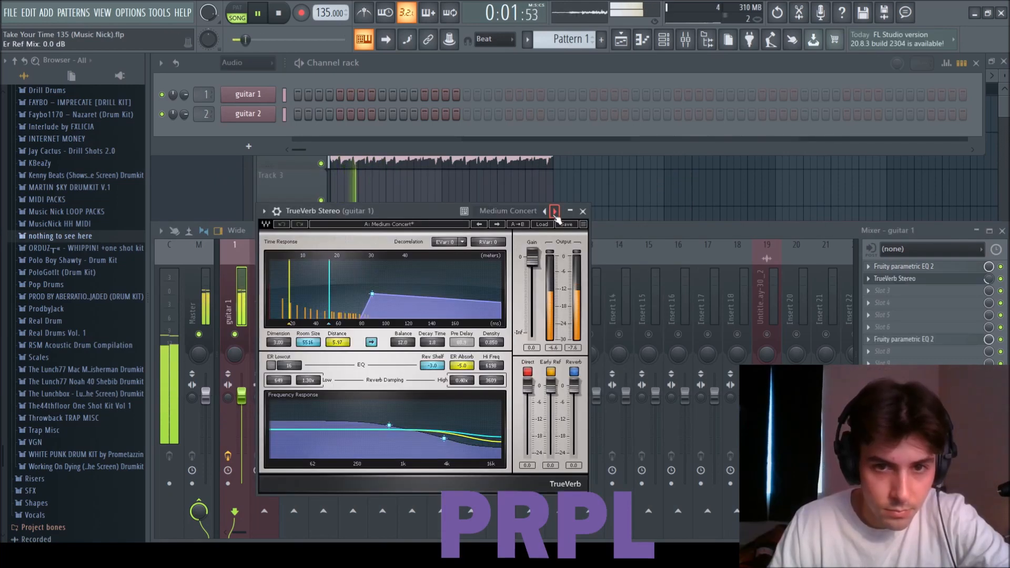
Adjust the TrueVerb Stereo mix level on guitar 1 and set its EffectRack mix to 24.5%
{"action": "left_click", "coordinate": [572, 214]}
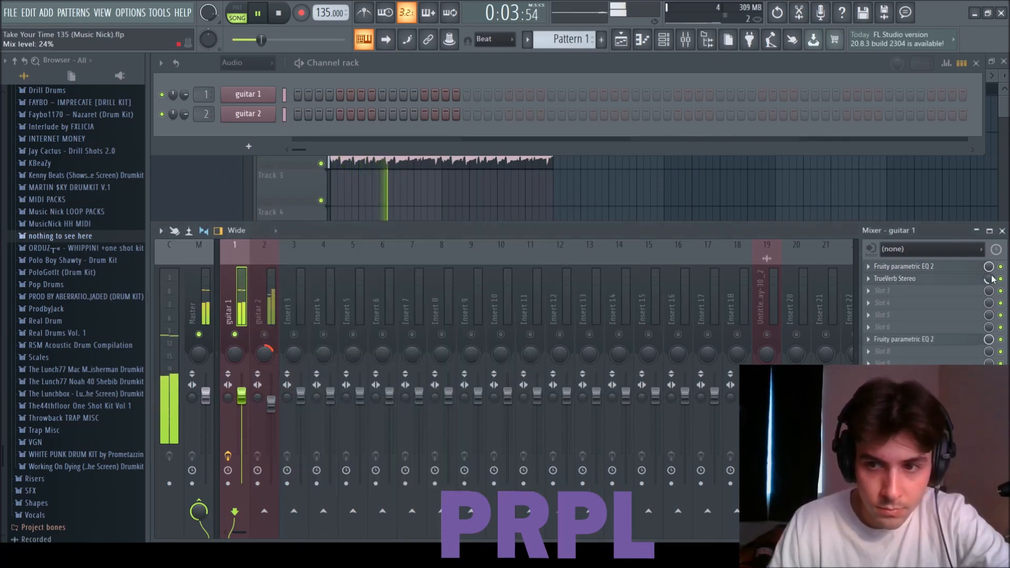
{"action": "left_click_drag", "start_coordinate": [989, 279], "coordinate": [989, 317]}
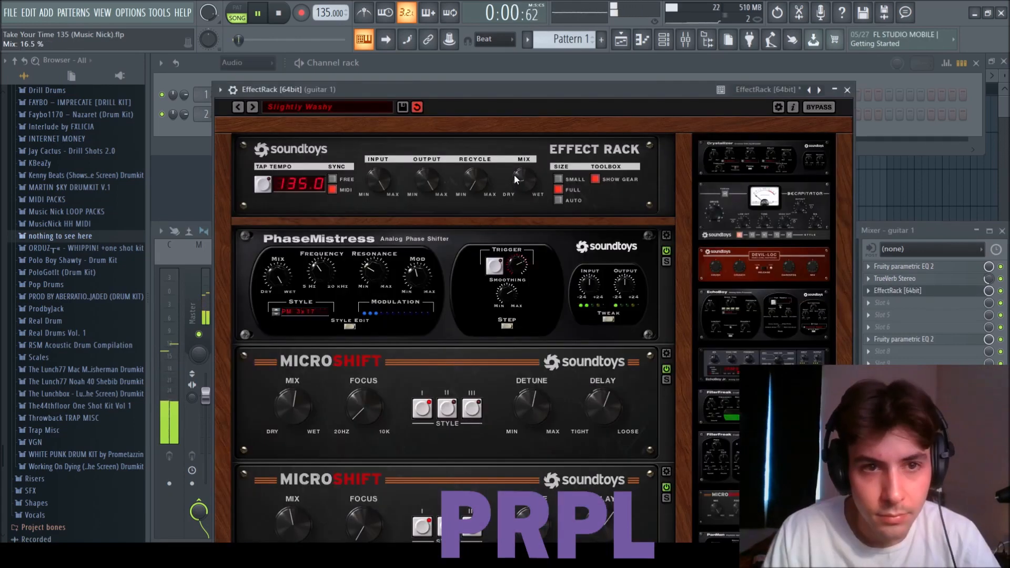
{"action": "left_click_drag", "start_coordinate": [514, 175], "coordinate": [520, 182]}
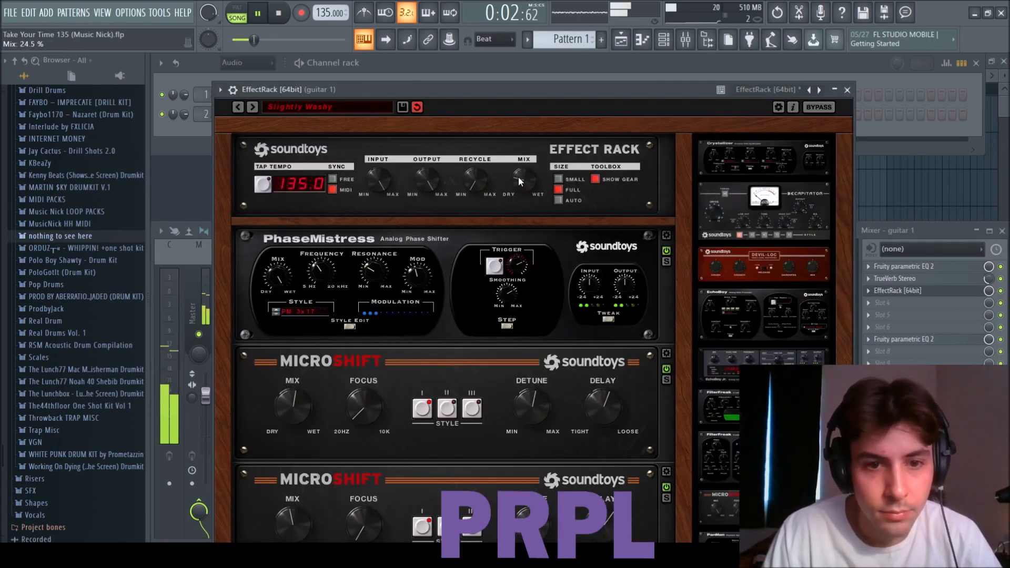
{"action": "left_click", "coordinate": [1002, 291]}
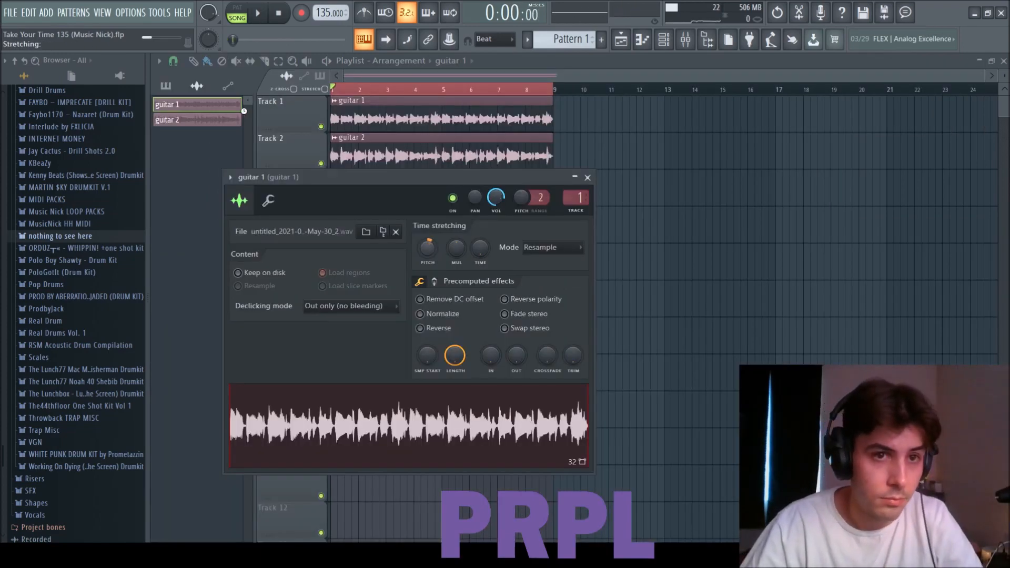
Switch guitar 1's time-stretching mode to Auto and audition the loop
{"action": "left_click", "coordinate": [258, 13]}
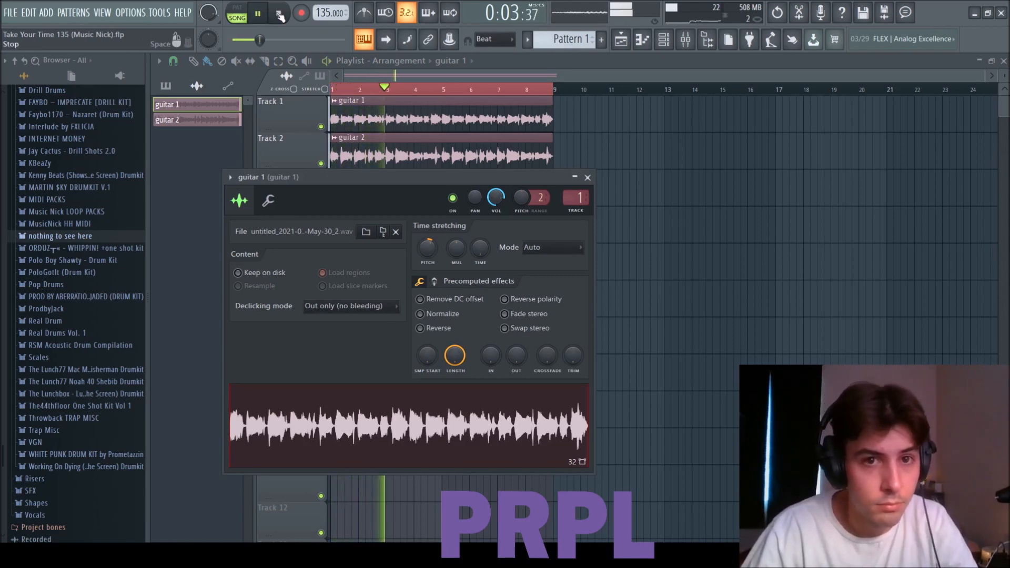
{"action": "left_click", "coordinate": [280, 15]}
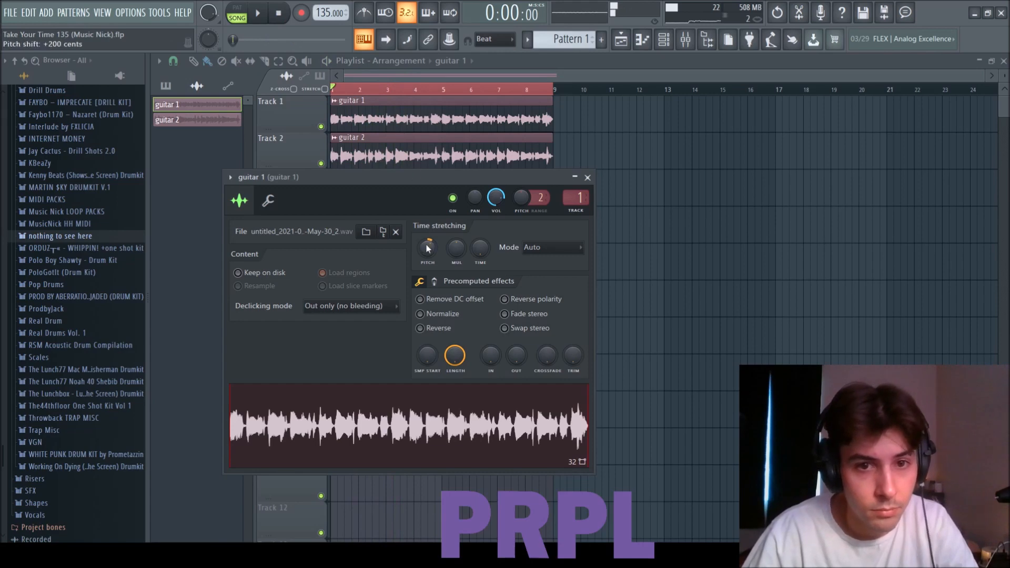
{"action": "left_click", "coordinate": [472, 141]}
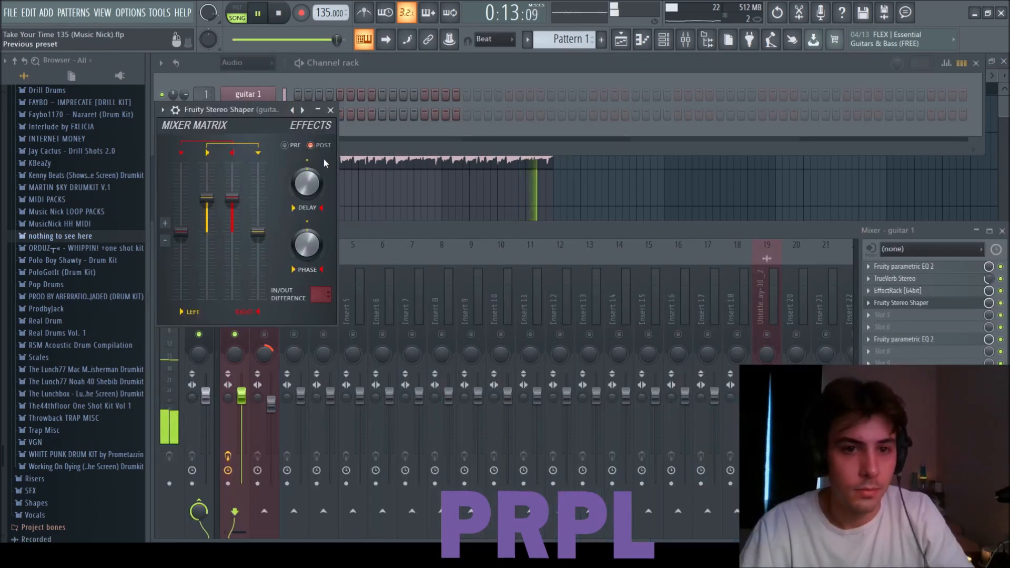
Copy guitar 1's mixer channel with its whole effects chain onto guitar 2's insert and play the result
{"action": "left_click", "coordinate": [331, 110]}
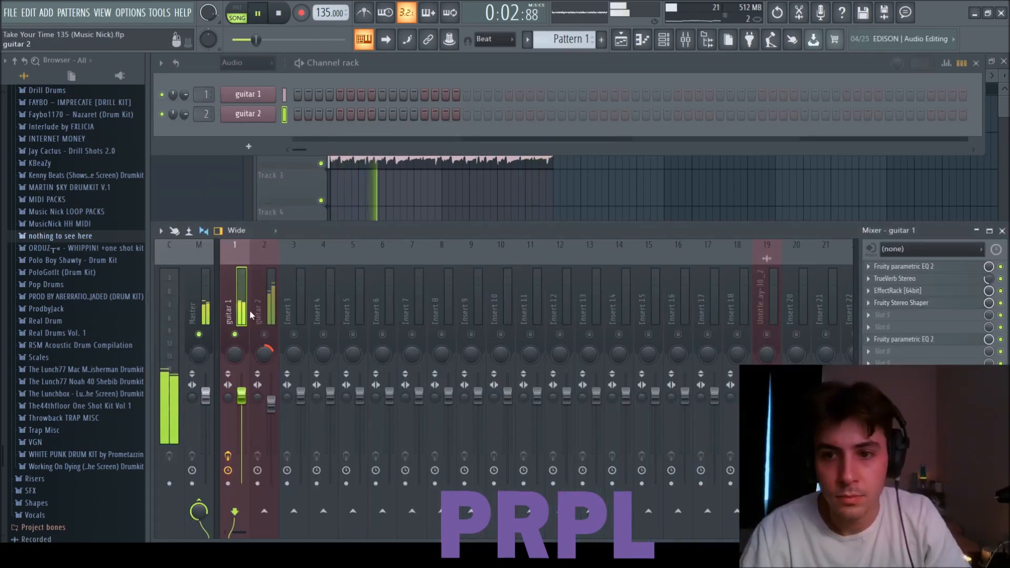
{"action": "key", "text": "space"}
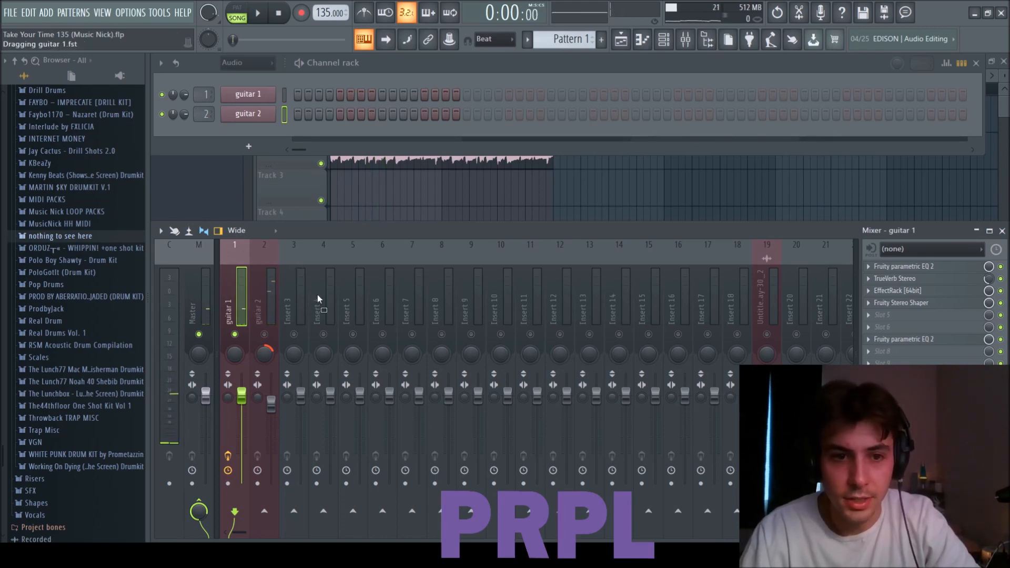
{"action": "left_click_drag", "start_coordinate": [264, 302], "coordinate": [264, 302]}
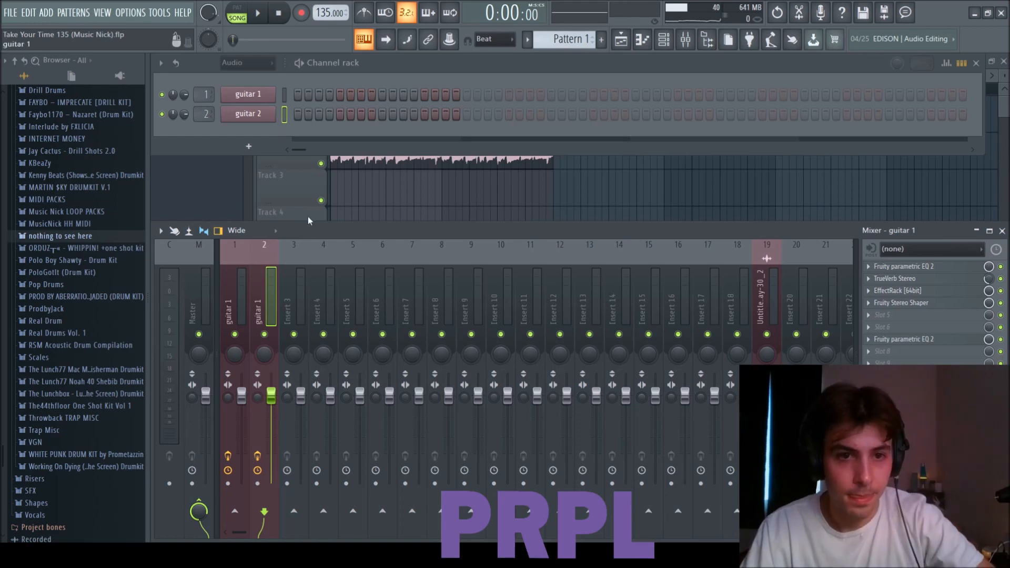
{"action": "key", "text": "space"}
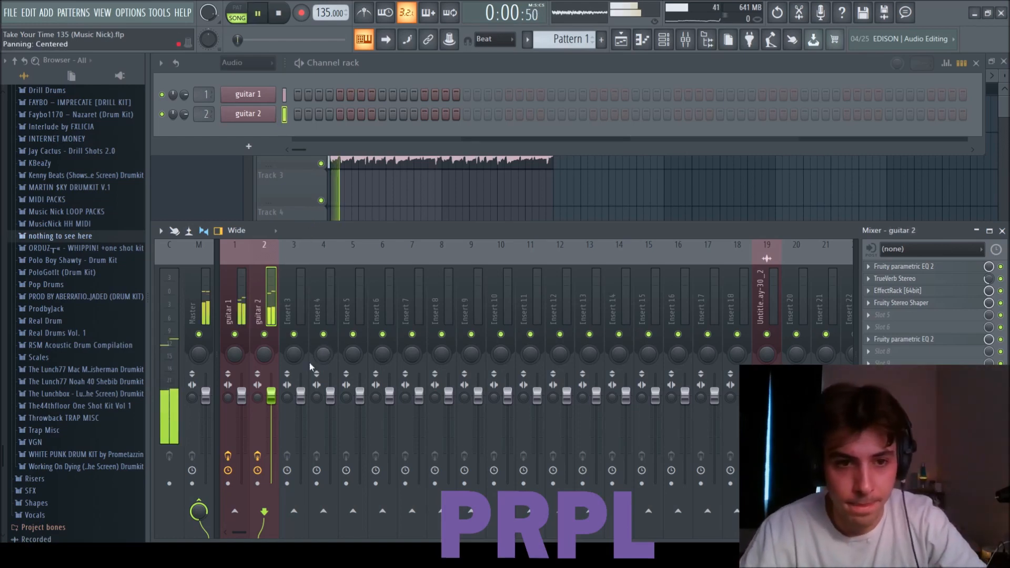
Adjust the delay and phase in guitar 2's Fruity Stereo Shaper, lower both guitar faders and restart playback
{"action": "left_click", "coordinate": [895, 302]}
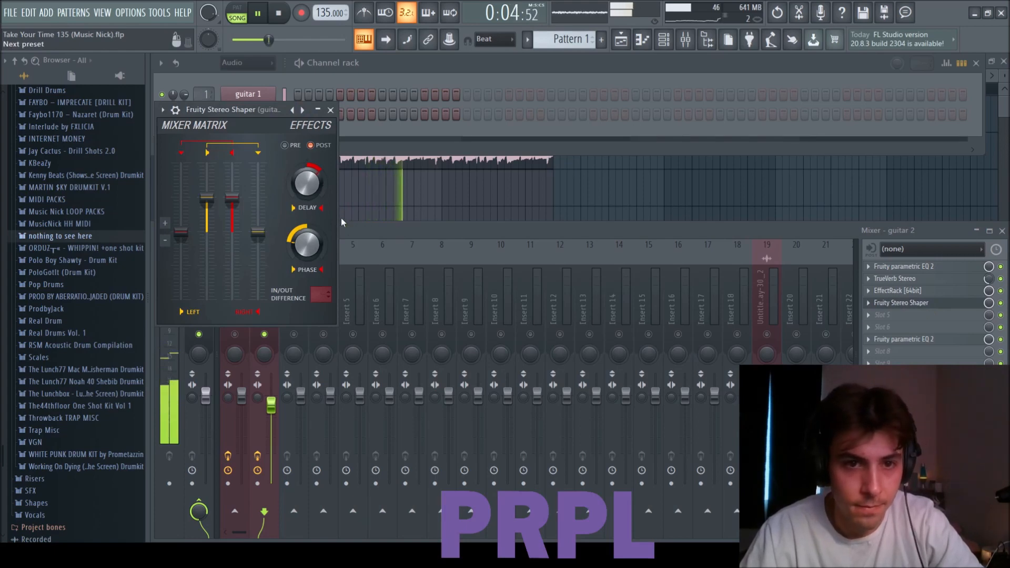
{"action": "left_click", "coordinate": [330, 110]}
{"action": "left_click_drag", "start_coordinate": [271, 406], "coordinate": [243, 402]}
{"action": "key", "text": "space"}
{"action": "key", "text": "space"}
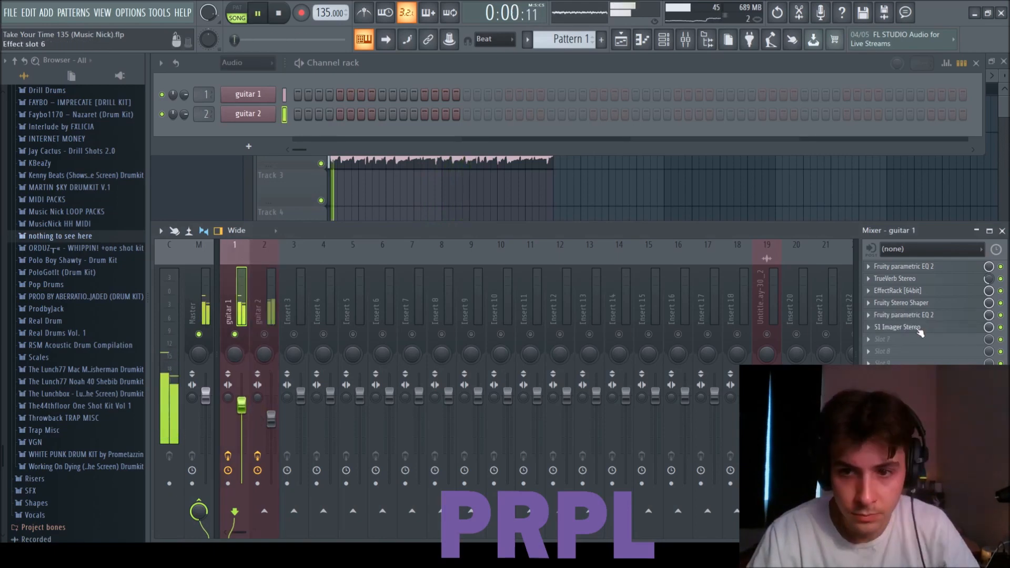
Set the asymmetry of guitar 1's S1 Imager Stereo to -20
{"action": "left_click", "coordinate": [919, 328]}
{"action": "left_click_drag", "start_coordinate": [306, 259], "coordinate": [309, 258]}
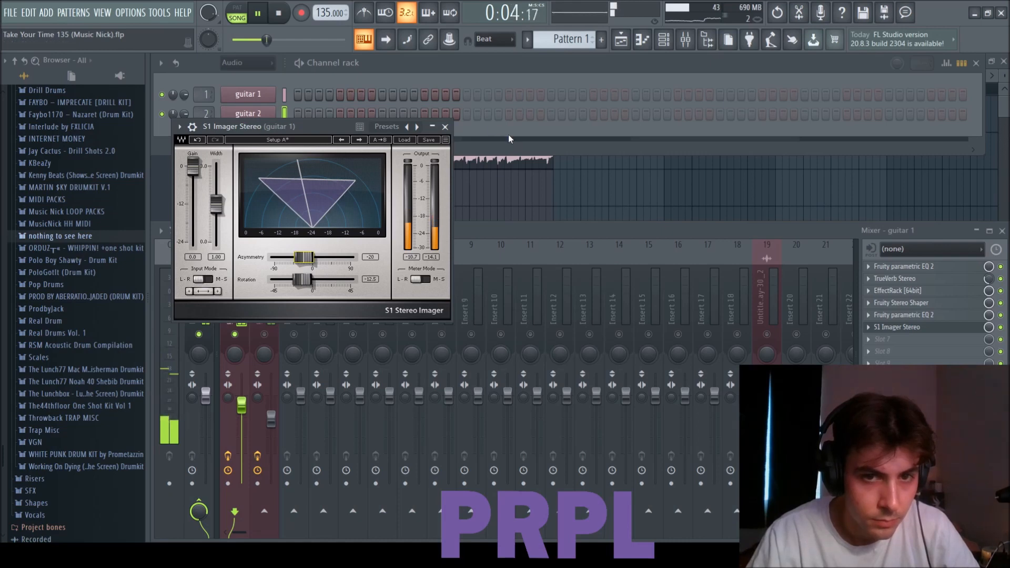
{"action": "left_click", "coordinate": [446, 127]}
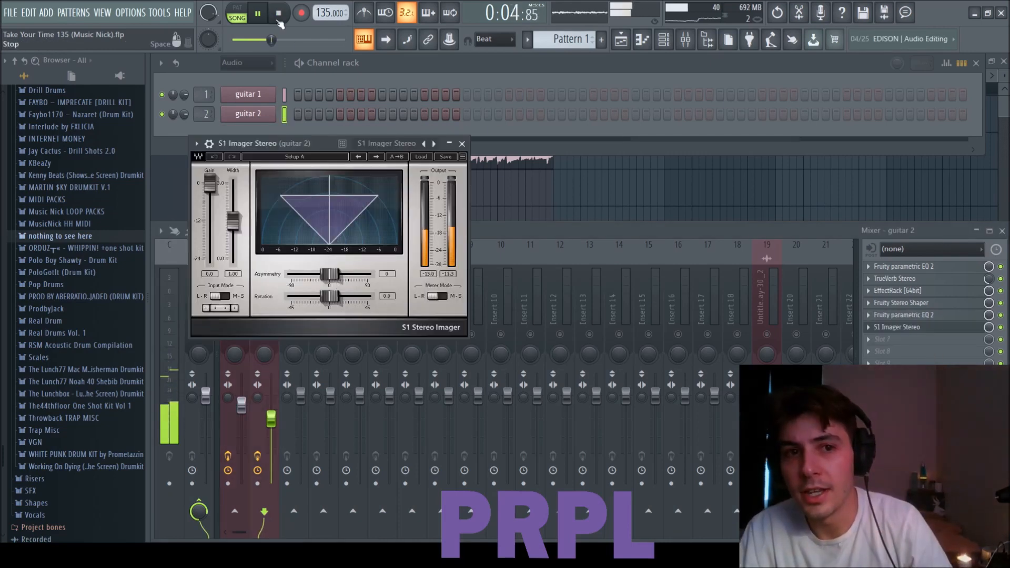
Stop playback and set guitar 2's S1 Imager Stereo to an asymmetry of 21 and a rotation of 11.5
{"action": "key", "text": "space"}
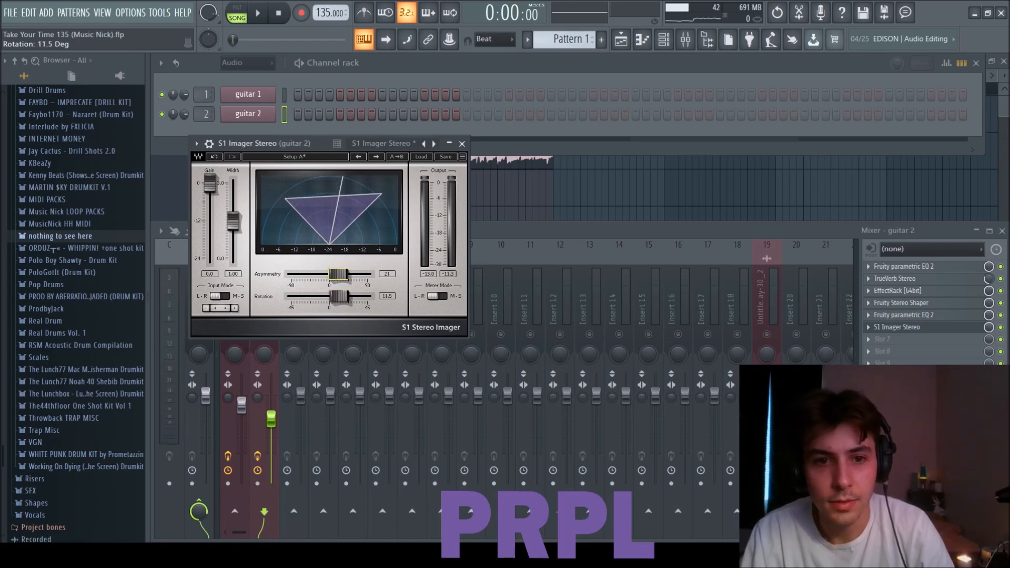
Compare the Fruity Stereo Shaper and S1 Imager Stereo settings of guitar 1 and guitar 2
{"action": "left_click", "coordinate": [928, 303]}
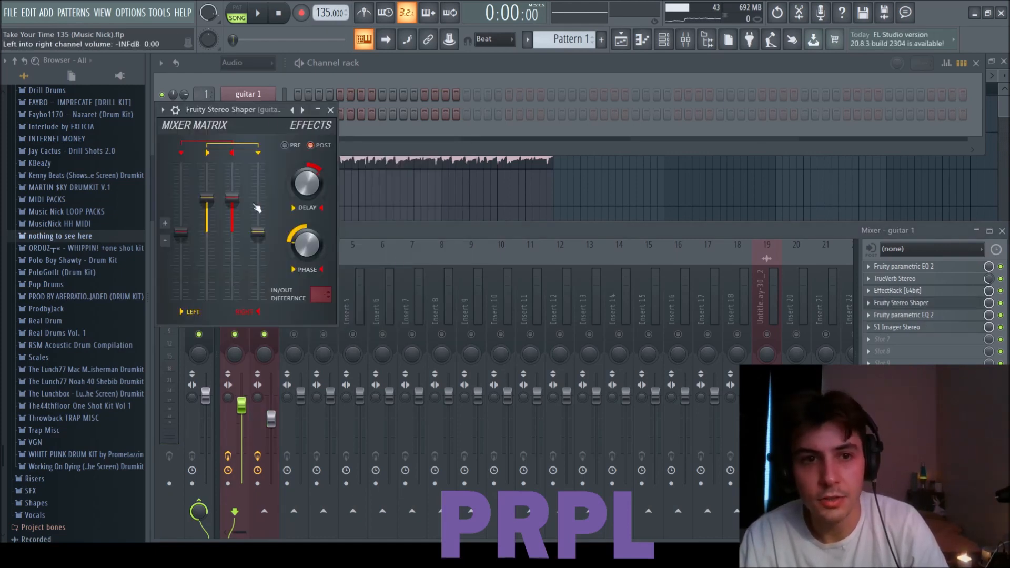
{"action": "left_click", "coordinate": [330, 111]}
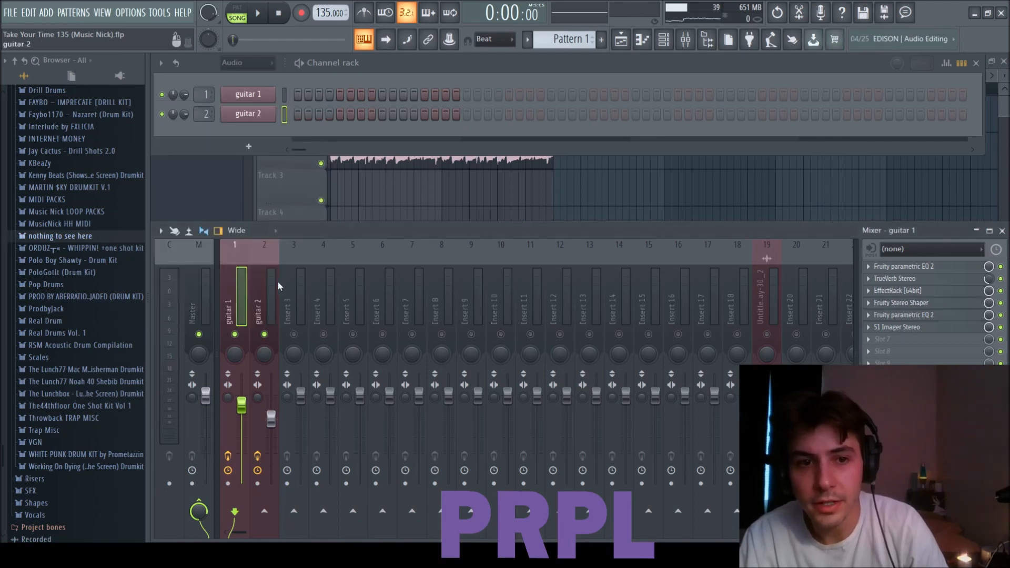
{"action": "left_click", "coordinate": [264, 294]}
{"action": "left_click", "coordinate": [906, 305]}
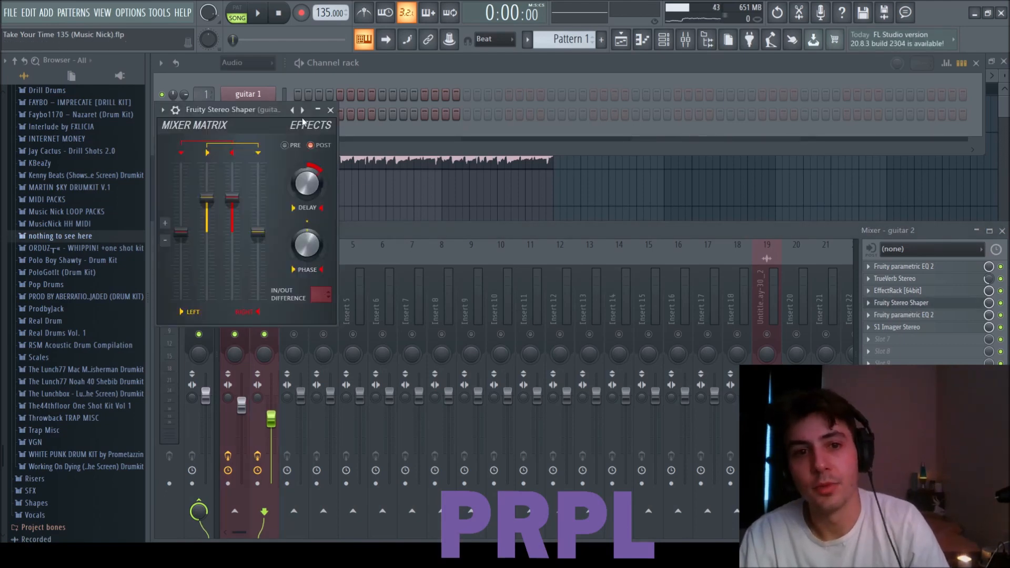
{"action": "left_click", "coordinate": [330, 110]}
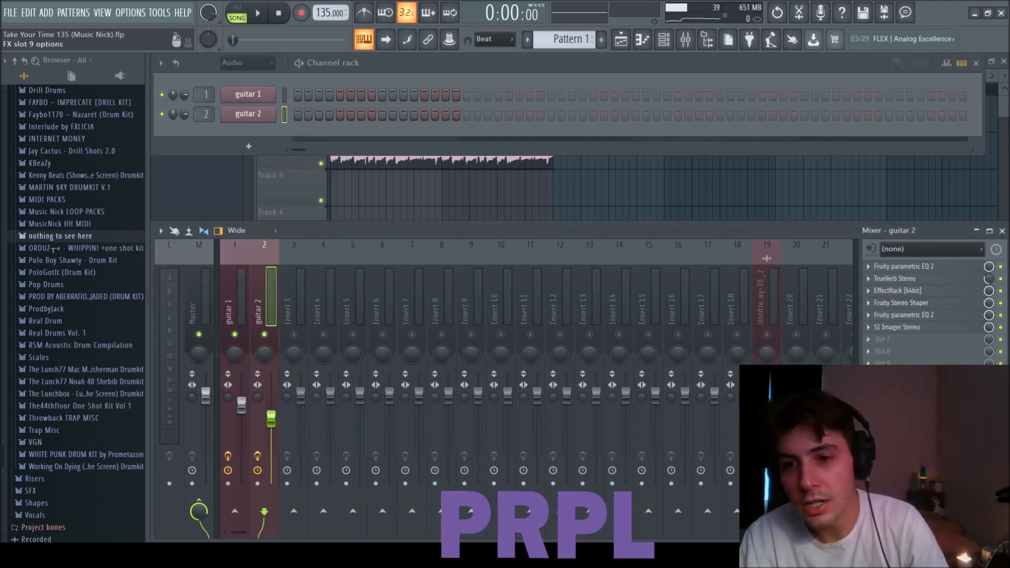
{"action": "left_click", "coordinate": [905, 327]}
{"action": "left_click", "coordinate": [462, 144]}
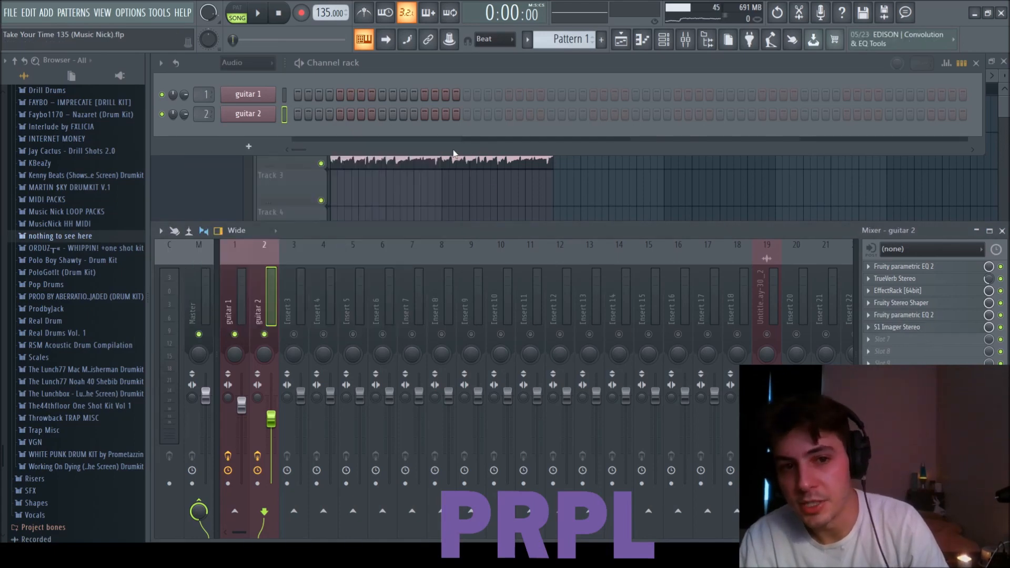
{"action": "left_click", "coordinate": [249, 302]}
{"action": "left_click", "coordinate": [942, 329]}
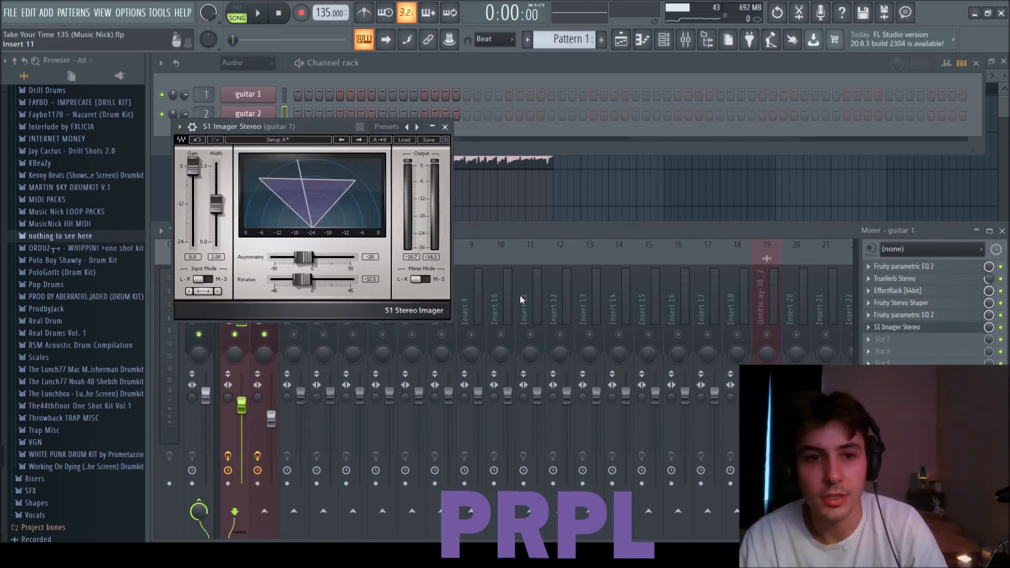
{"action": "left_click", "coordinate": [445, 127]}
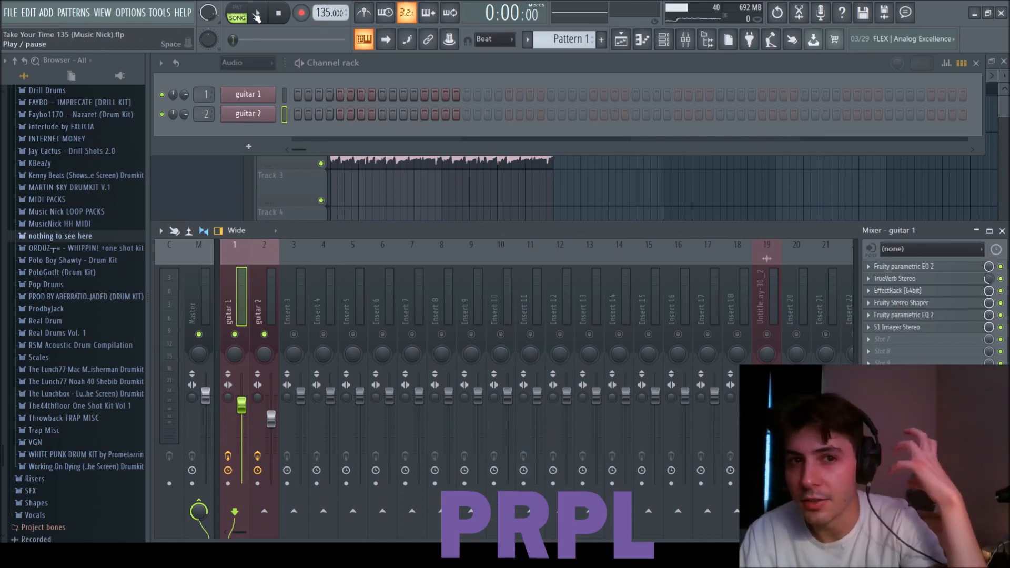
Play the loop, set stereo separation to 23% separated on guitar 1 and 22% separated on guitar 2, and raise guitar 2's fader slightly
{"action": "left_click", "coordinate": [258, 14]}
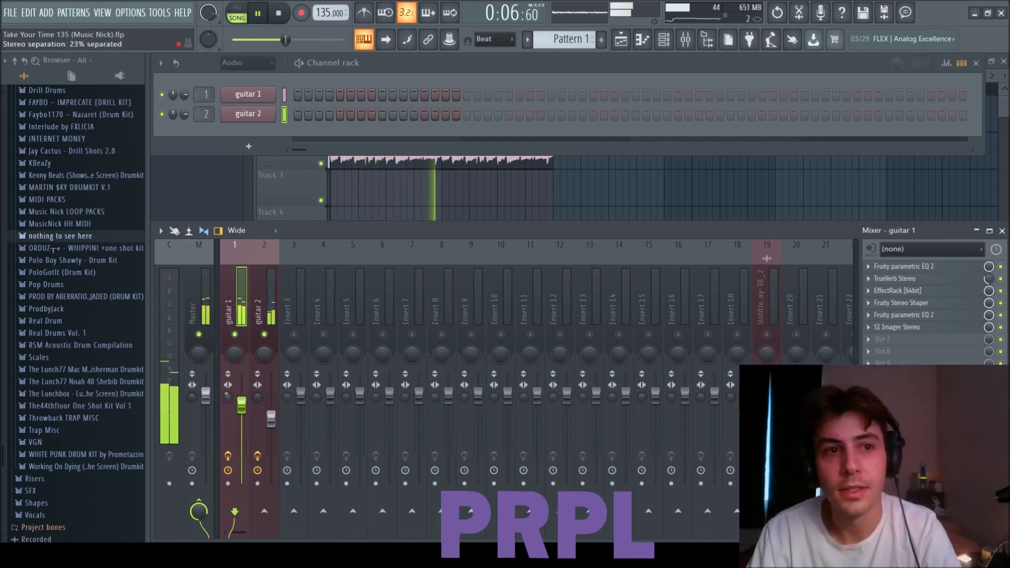
{"action": "left_click", "coordinate": [257, 396]}
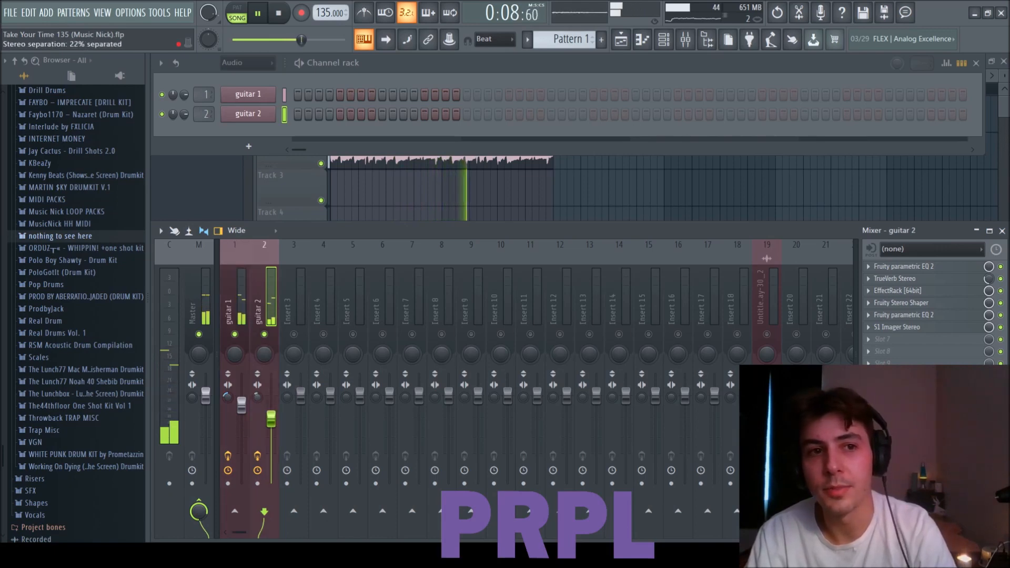
{"action": "mouse_move", "coordinate": [272, 419]}
{"action": "left_mouse_down"}
{"action": "mouse_move", "coordinate": [243, 404]}
{"action": "mouse_move", "coordinate": [271, 413]}
{"action": "left_mouse_up"}
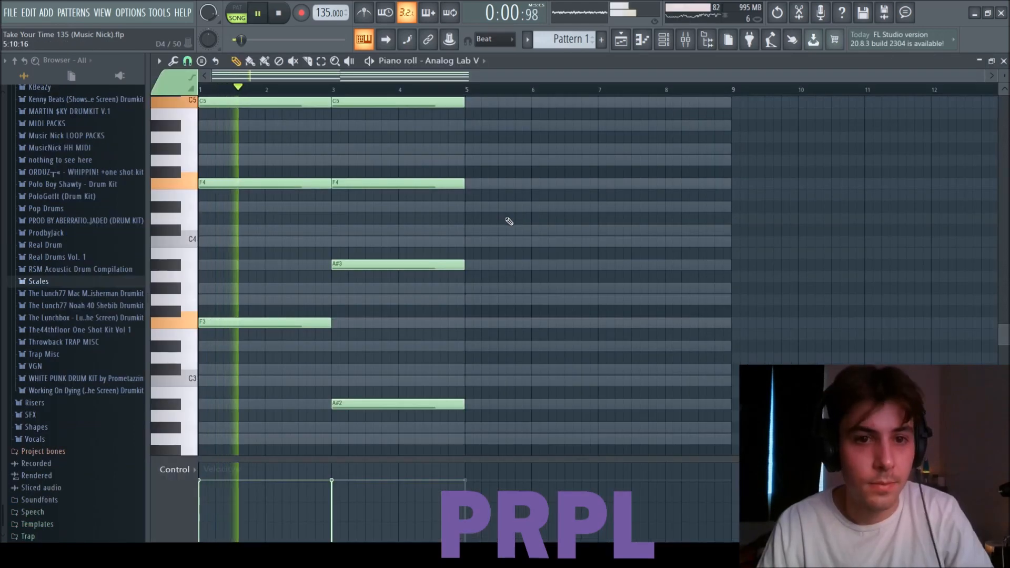
Duplicate the four-bar chord progression in Analog Lab V's piano roll to fill bars 5 to 8
{"action": "scroll", "coordinate": [505, 222], "scroll_direction": "up", "scroll_amount": 4}
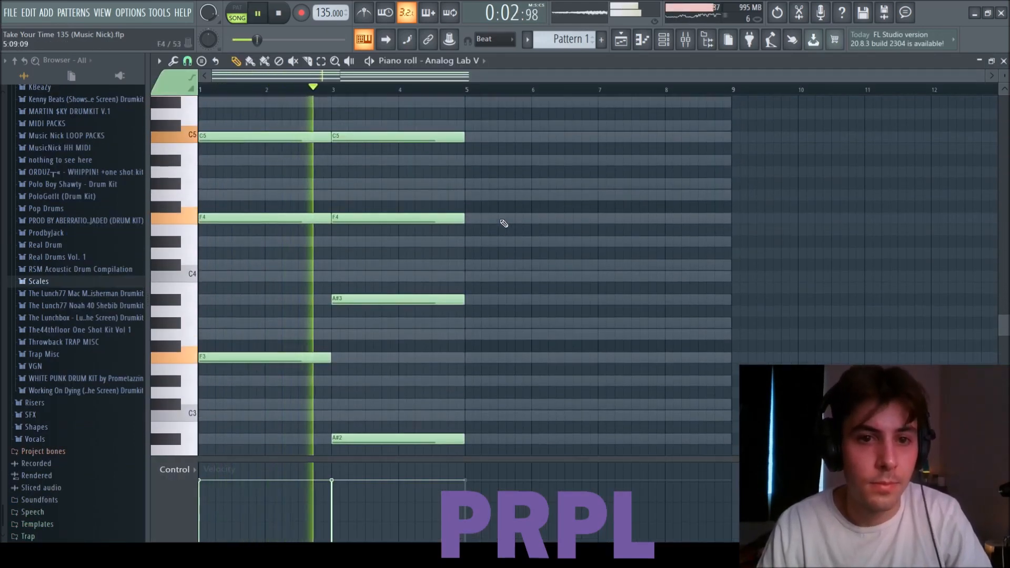
{"action": "scroll", "coordinate": [473, 97], "scroll_direction": "down", "scroll_amount": 1}
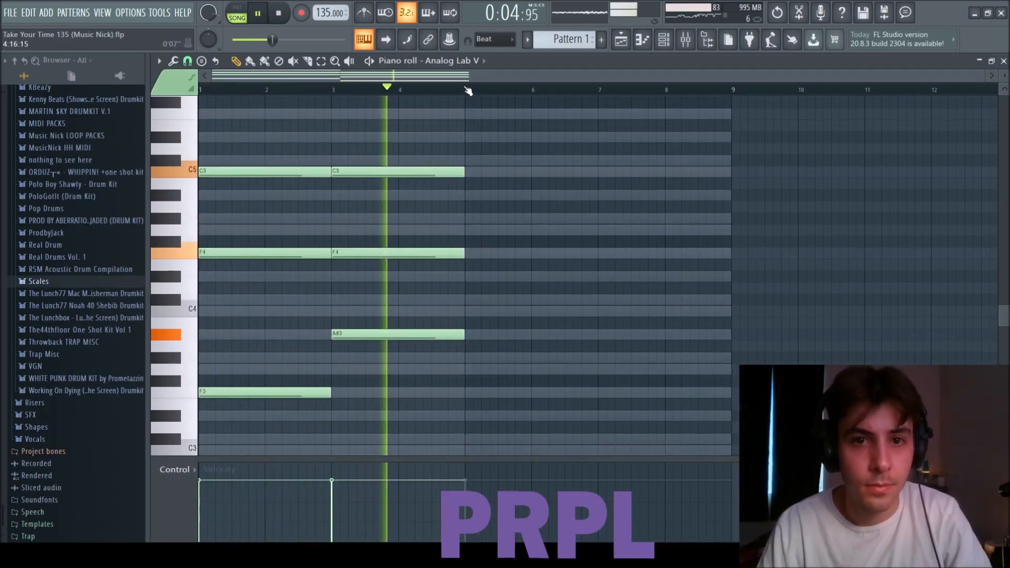
{"action": "key", "text": "ctrl+b"}
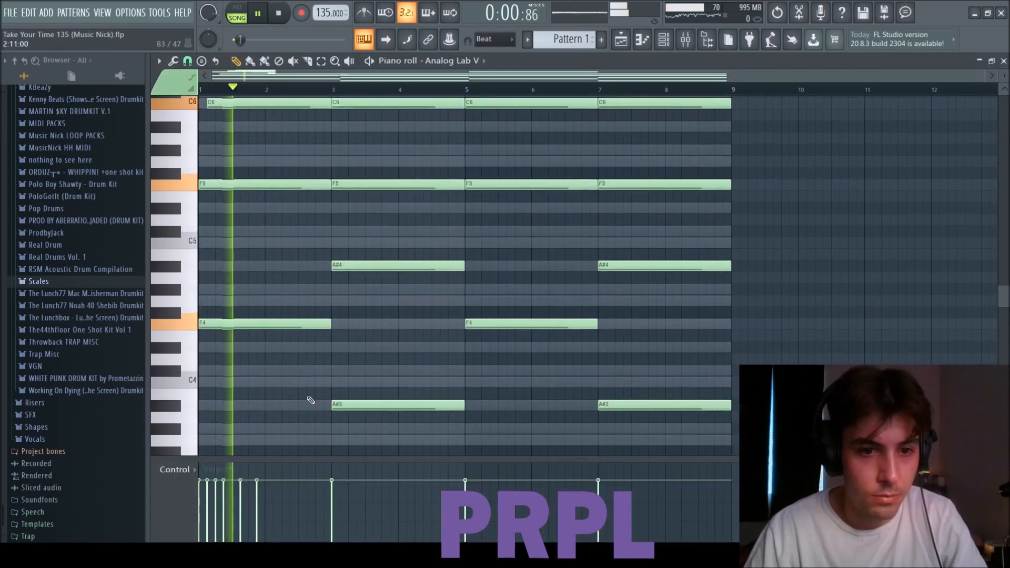
Shorten the first chord's held C6, F5 and F4 notes so that they end with bar 1
{"action": "left_click_drag", "start_coordinate": [310, 401], "coordinate": [312, 96]}
{"action": "key", "text": "space"}
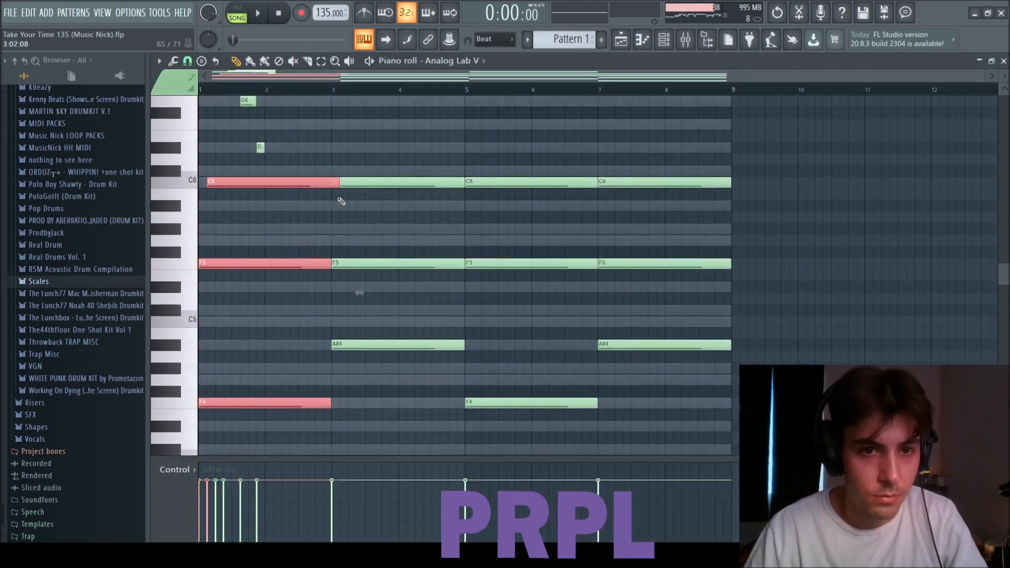
{"action": "left_click_drag", "start_coordinate": [336, 185], "coordinate": [270, 192]}
{"action": "right_click", "coordinate": [286, 196]}
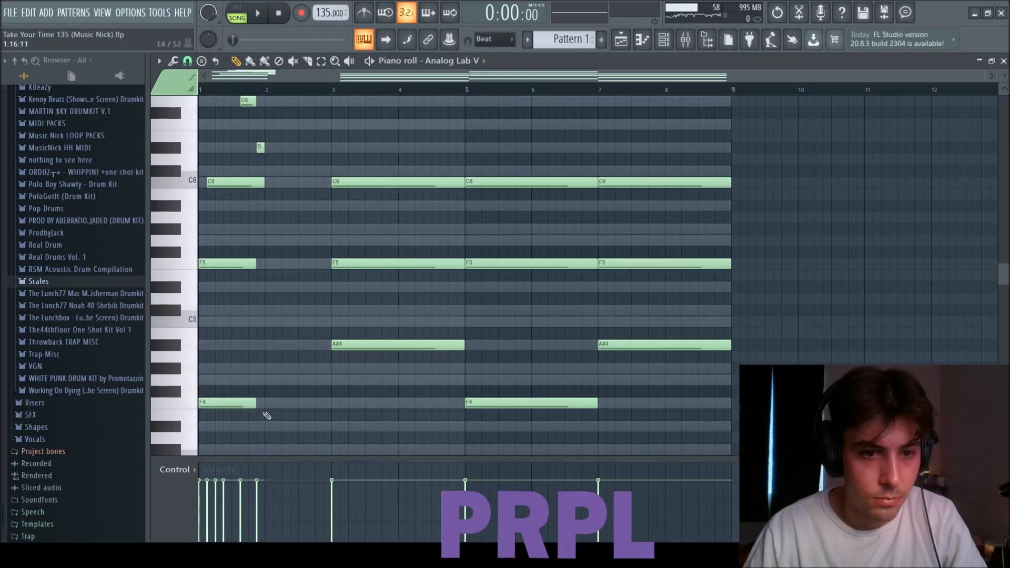
{"action": "left_click_drag", "start_coordinate": [264, 414], "coordinate": [218, 200]}
{"action": "key", "text": "space"}
{"action": "left_click_drag", "start_coordinate": [256, 265], "coordinate": [265, 264]}
{"action": "right_click", "coordinate": [278, 264]}
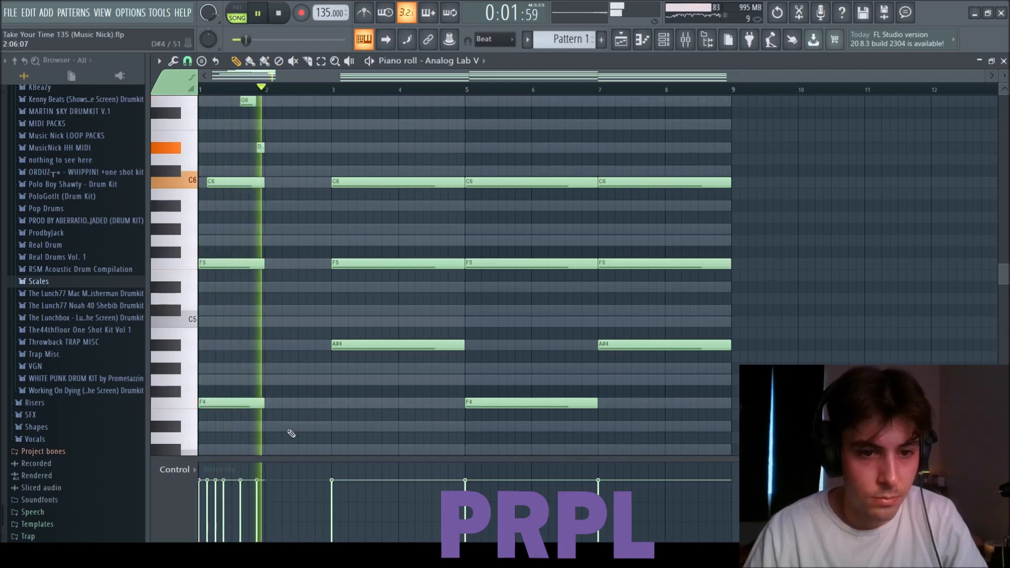
Duplicate bar 1's broken-chord notes into bar 2 and play the result
{"action": "left_click_drag", "start_coordinate": [287, 438], "coordinate": [232, 93]}
{"action": "key", "text": "space"}
{"action": "key", "text": "space"}
{"action": "scroll", "coordinate": [267, 218], "scroll_direction": "up", "scroll_amount": 5}
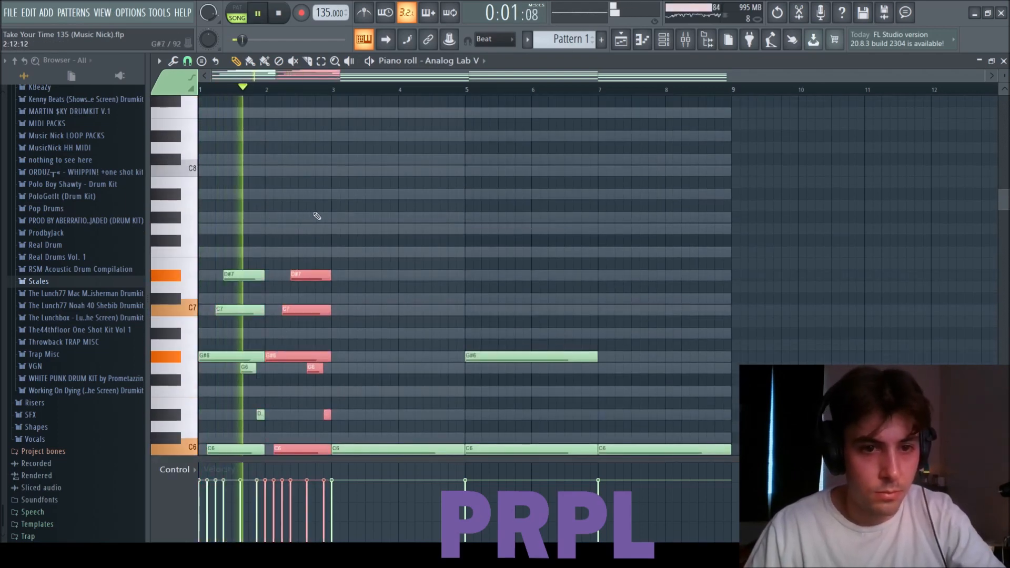
Unmute guitar 2 in the mixer and audition it together with the Analog Lab V part
{"action": "key", "text": "F6"}
{"action": "key", "text": "F9"}
{"action": "key", "text": "space"}
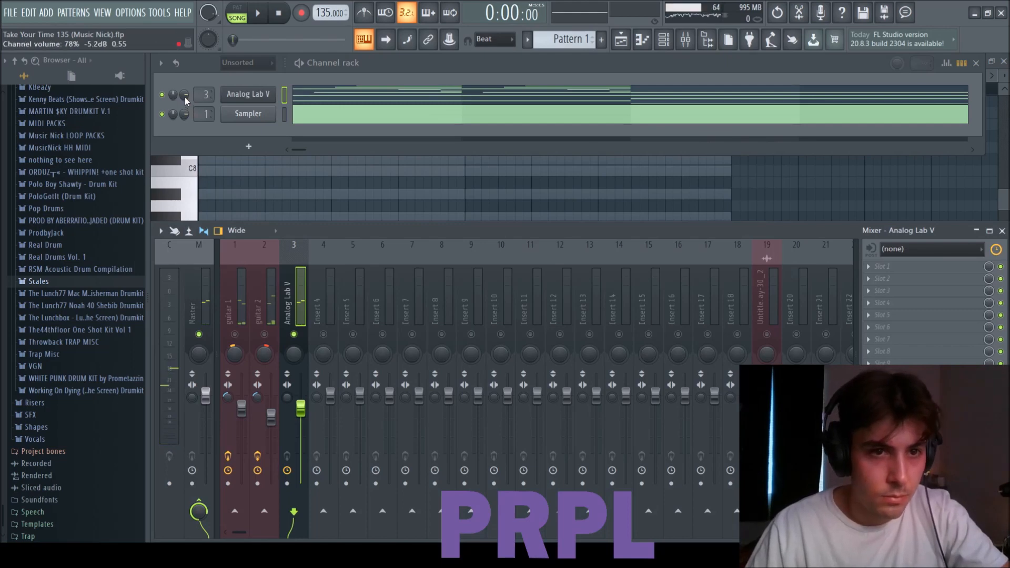
{"action": "key", "text": "space"}
{"action": "left_click", "coordinate": [264, 334]}
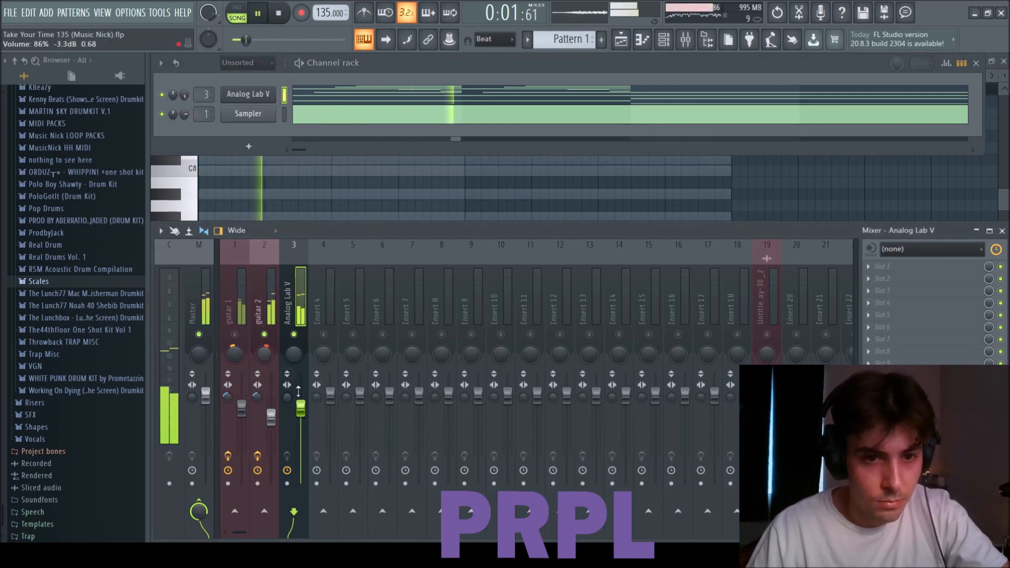
{"action": "key", "text": "space"}
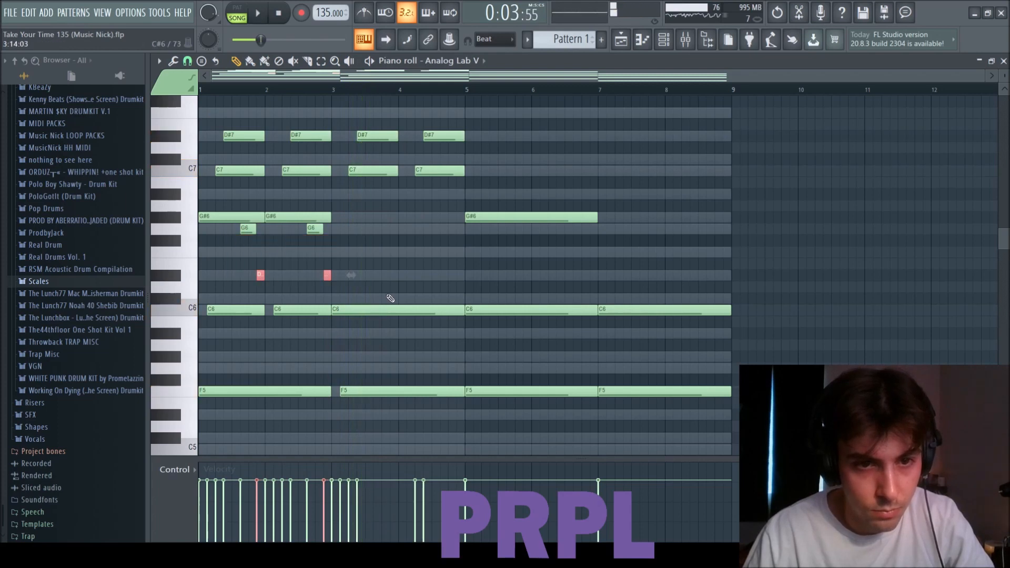
Copy the short G6 and D#6 notes from bars 1 and 2 into bars 3 and 4, and play the passage
{"action": "left_click_drag", "start_coordinate": [374, 305], "coordinate": [374, 233]}
{"action": "key", "text": "space"}
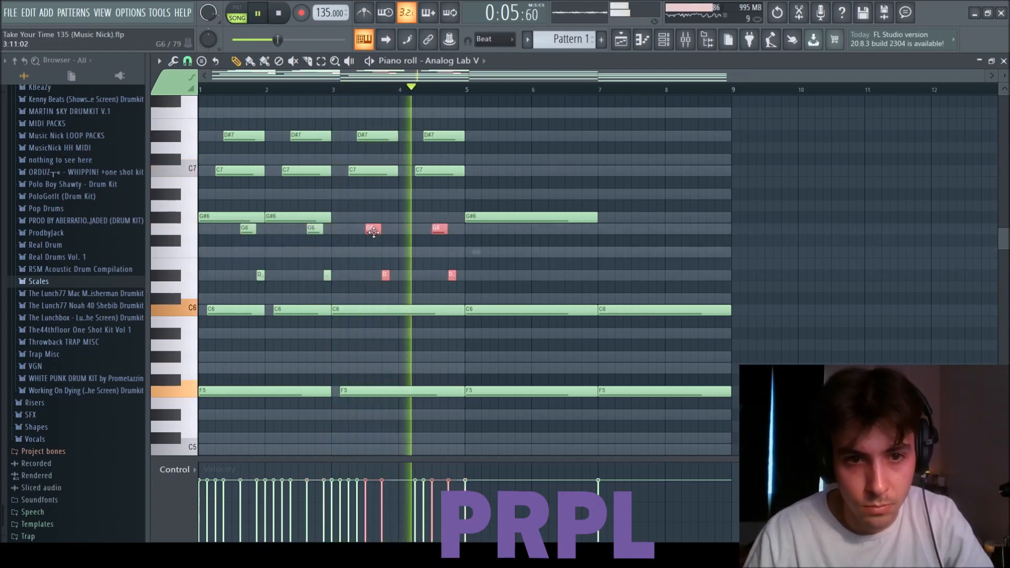
{"action": "key", "text": "space"}
Add an F4 note spanning bars 5 and 6 to the Analog Lab V pattern and listen to the second half
{"action": "scroll", "coordinate": [415, 239], "scroll_direction": "down", "scroll_amount": 3}
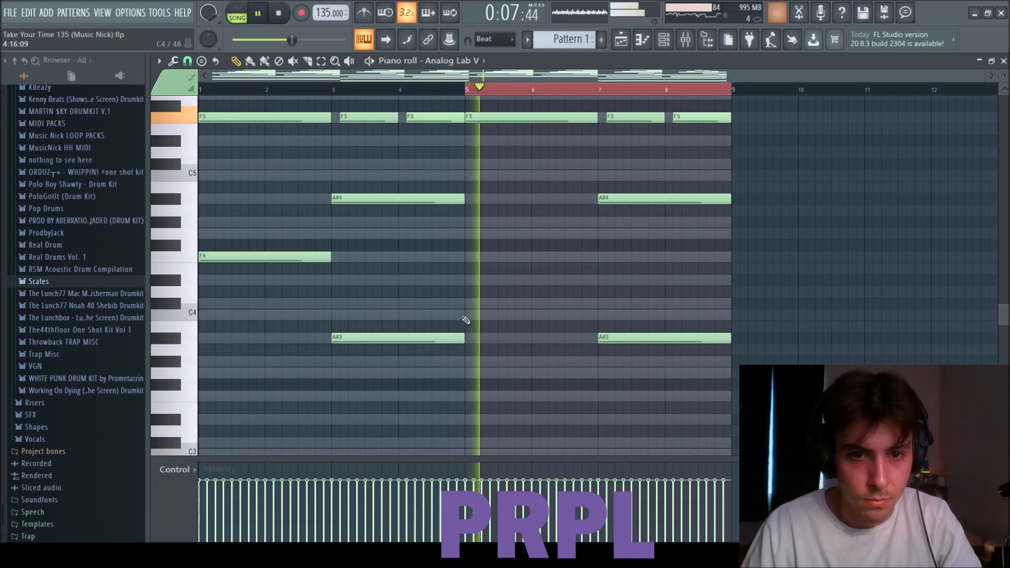
{"action": "left_click", "coordinate": [470, 257]}
{"action": "left_click_drag", "start_coordinate": [442, 355], "coordinate": [402, 173]}
{"action": "left_click_drag", "start_coordinate": [748, 182], "coordinate": [716, 315]}
{"action": "left_click_drag", "start_coordinate": [739, 384], "coordinate": [739, 385]}
{"action": "left_click", "coordinate": [931, 256], "text": "ctrl"}
{"action": "scroll", "coordinate": [932, 255], "scroll_direction": "up", "scroll_amount": 3}
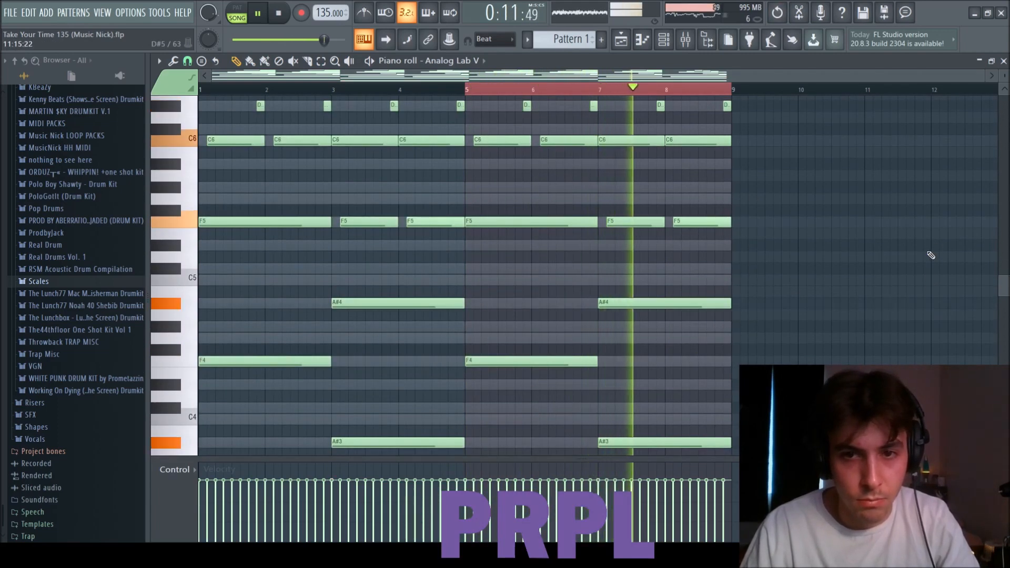
{"action": "scroll", "coordinate": [931, 255], "scroll_direction": "up", "scroll_amount": 4}
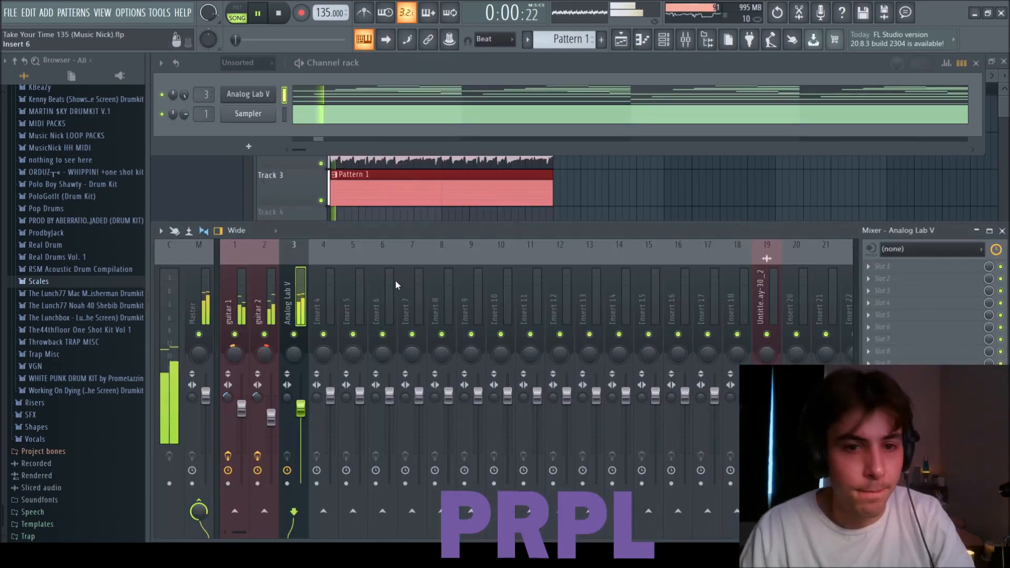
Adjust the effect in the second slot of Analog Lab V's mixer channel and close its window
{"action": "left_click", "coordinate": [898, 279]}
{"action": "left_click_drag", "start_coordinate": [216, 194], "coordinate": [216, 193]}
{"action": "left_click", "coordinate": [445, 126]}
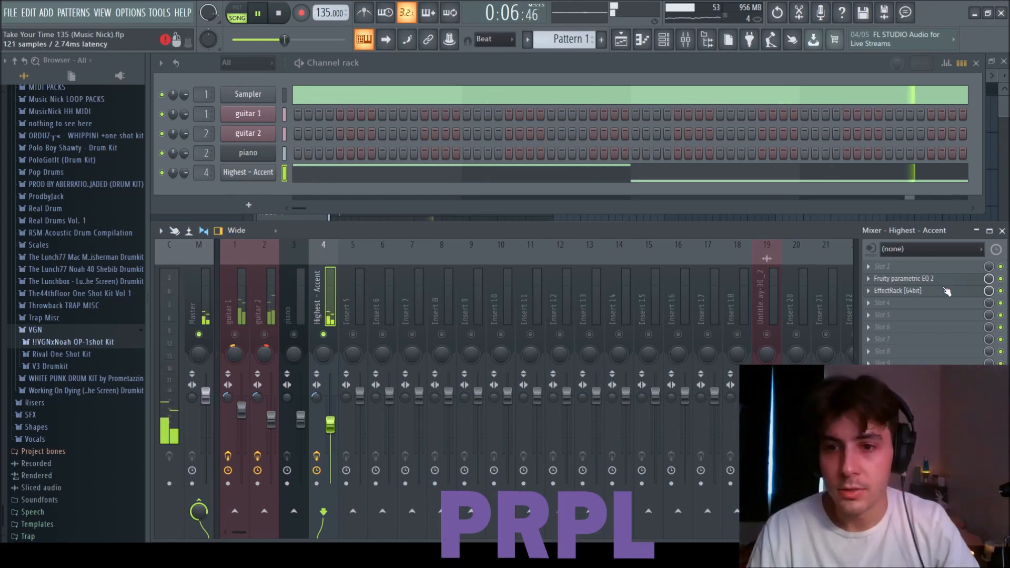
Inspect the Fruity parametric EQ 2 and EffectRack on the Highest - Accent mixer channel
{"action": "left_click", "coordinate": [929, 279]}
{"action": "left_click", "coordinate": [928, 291]}
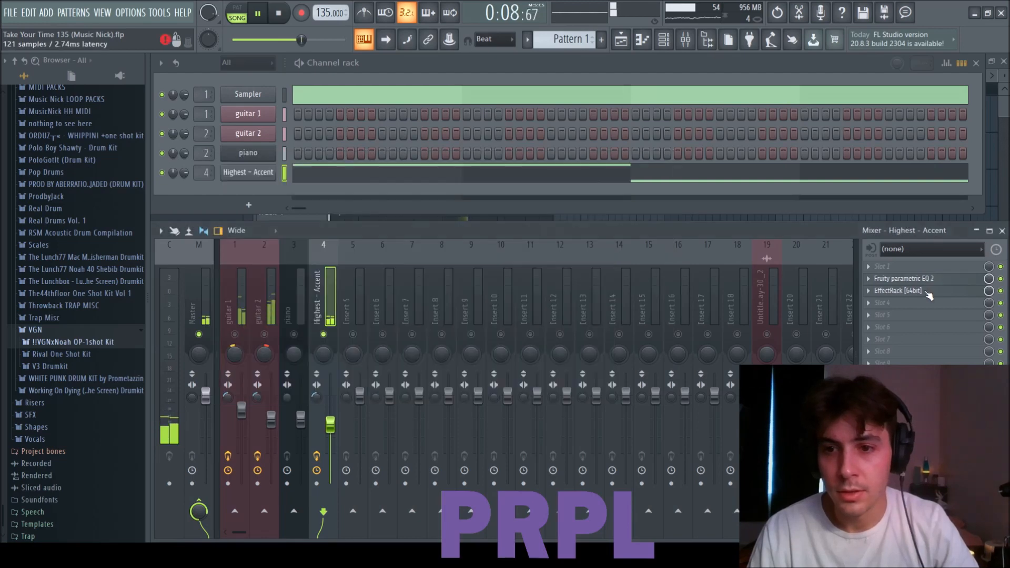
{"action": "left_click", "coordinate": [928, 292]}
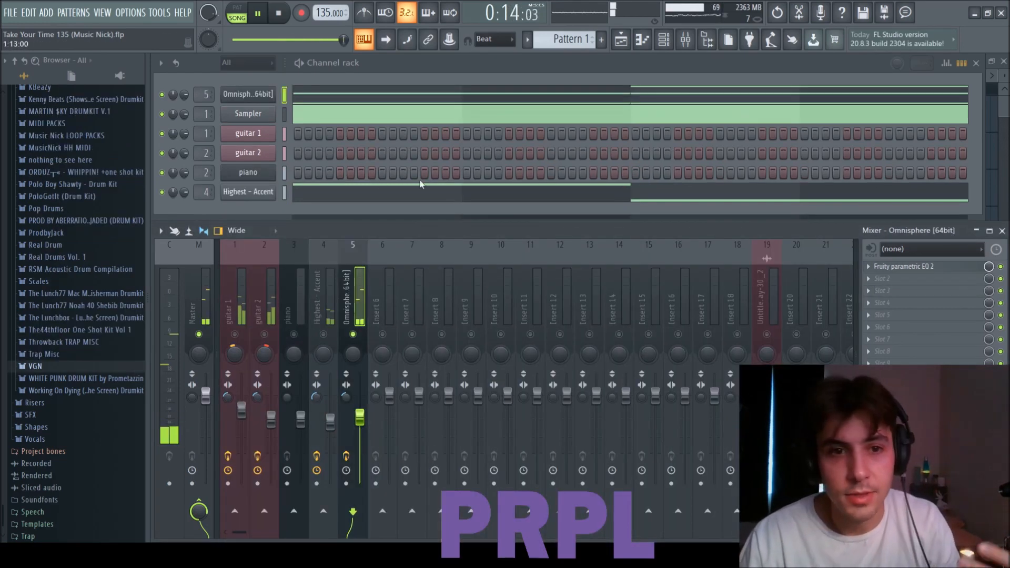
Review Omnisphere's notes in the piano roll and the patch loaded in the instrument
{"action": "left_click", "coordinate": [363, 94]}
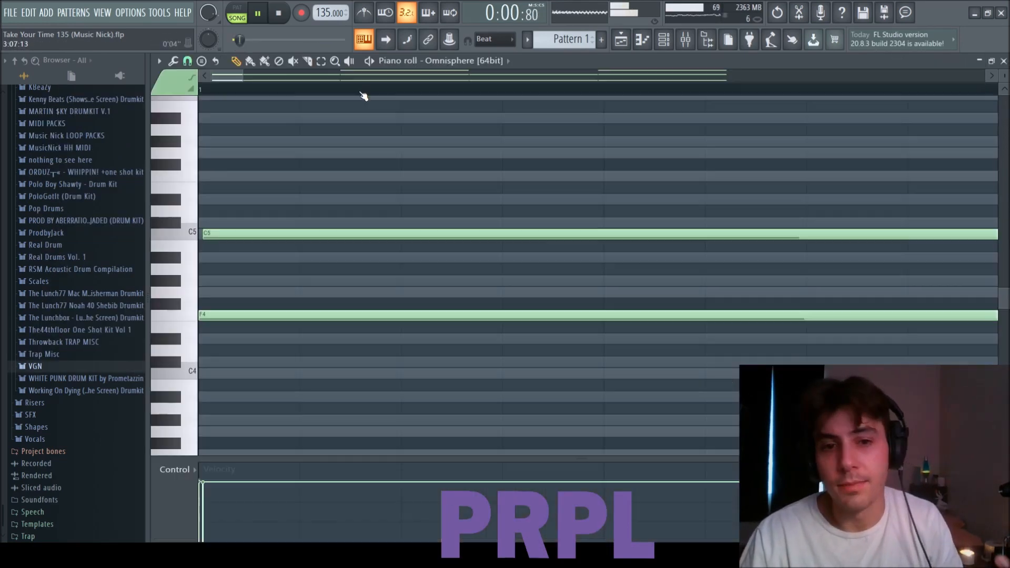
{"action": "scroll", "coordinate": [269, 251], "scroll_direction": "down", "scroll_amount": 1}
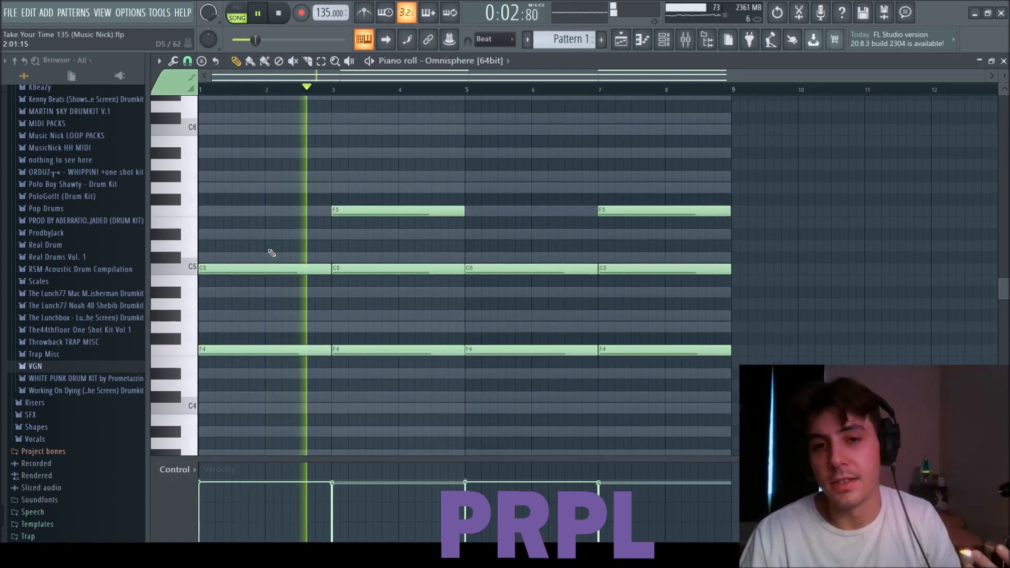
{"action": "left_click", "coordinate": [1003, 61]}
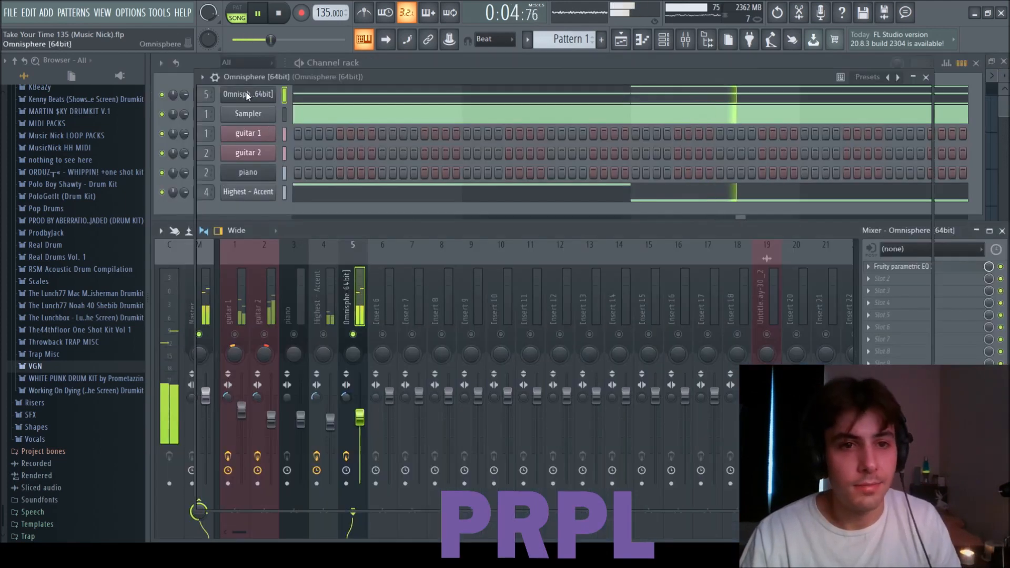
{"action": "left_click", "coordinate": [247, 96]}
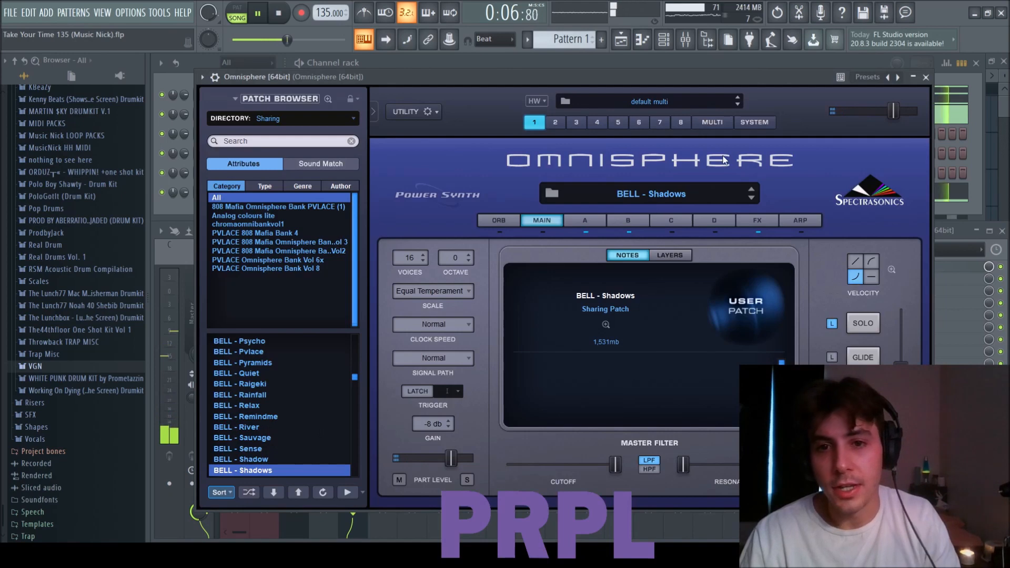
{"action": "left_click", "coordinate": [914, 78]}
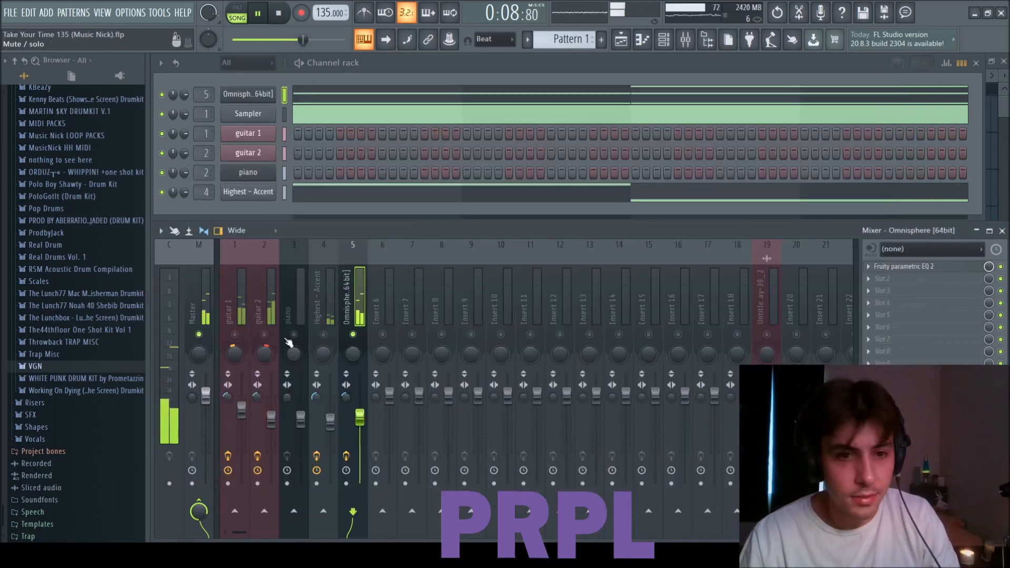
Unmute both guitars, set Omnisphere's fader to about 74% (-6.3 dB) and open its Fruity parametric EQ 2
{"action": "left_click", "coordinate": [264, 335]}
{"action": "left_click", "coordinate": [235, 335]}
{"action": "left_click_drag", "start_coordinate": [365, 435], "coordinate": [365, 436]}
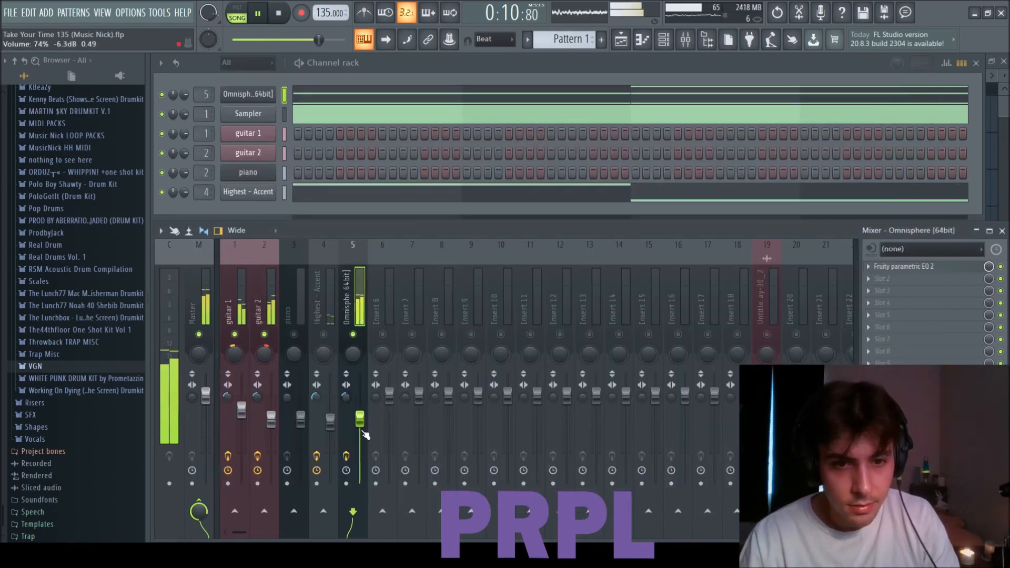
{"action": "left_click", "coordinate": [904, 267]}
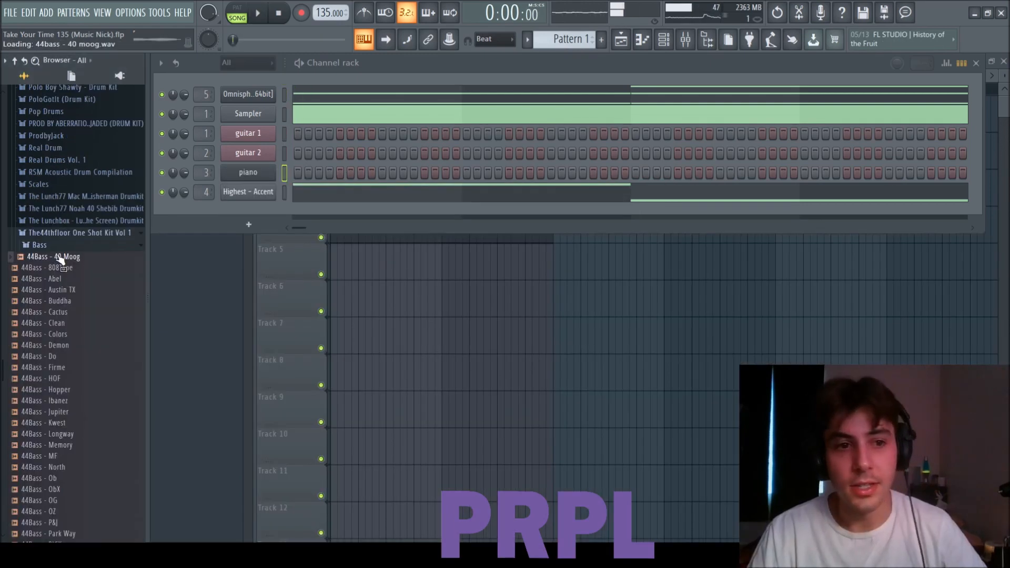
Add the 44Bass - 40 Moog sample to the channel rack as a new channel and normalize it
{"action": "left_click_drag", "start_coordinate": [258, 210], "coordinate": [259, 209]}
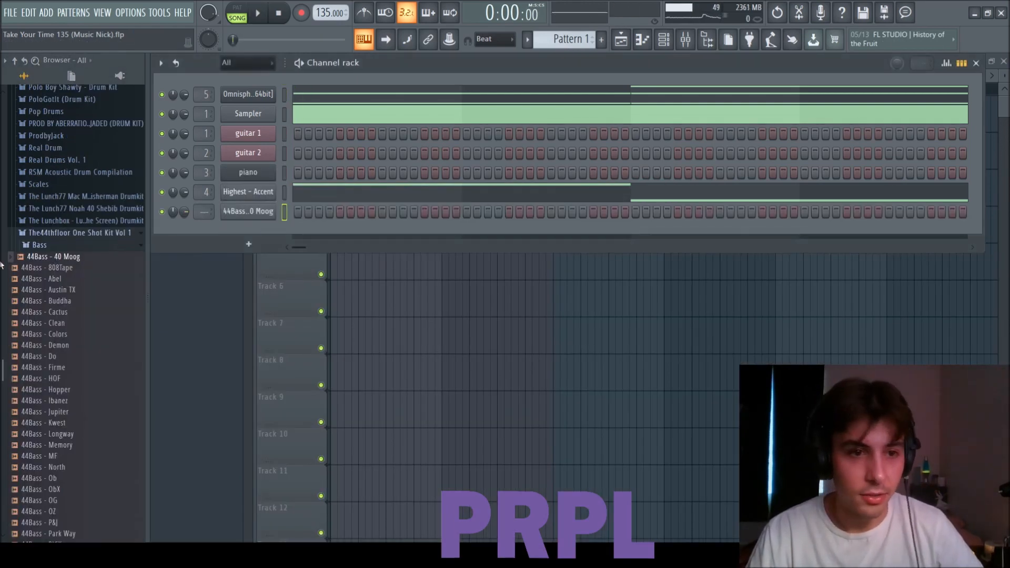
{"action": "left_click", "coordinate": [34, 246]}
{"action": "left_click", "coordinate": [58, 234]}
{"action": "left_click", "coordinate": [233, 212]}
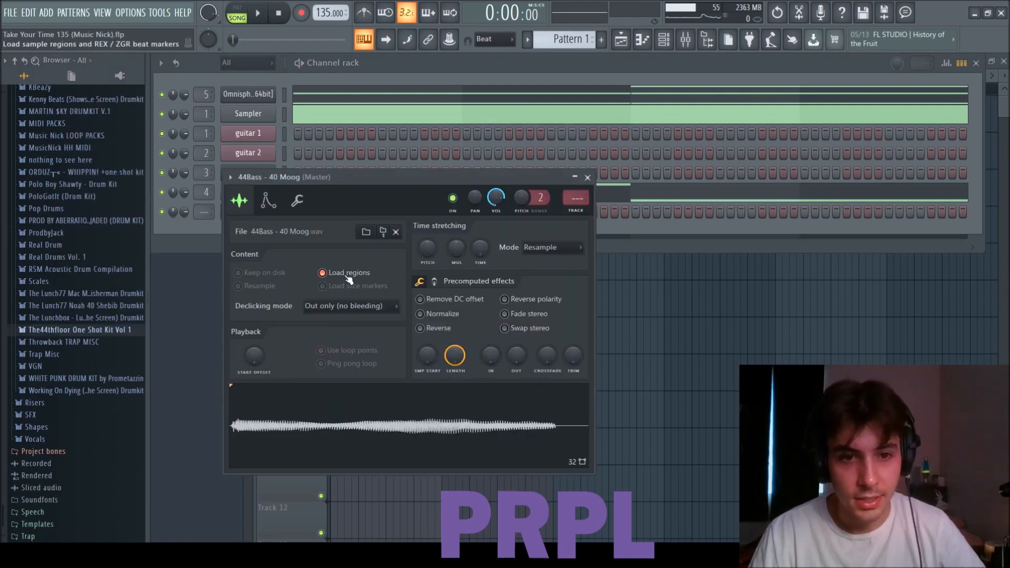
{"action": "left_click", "coordinate": [420, 314]}
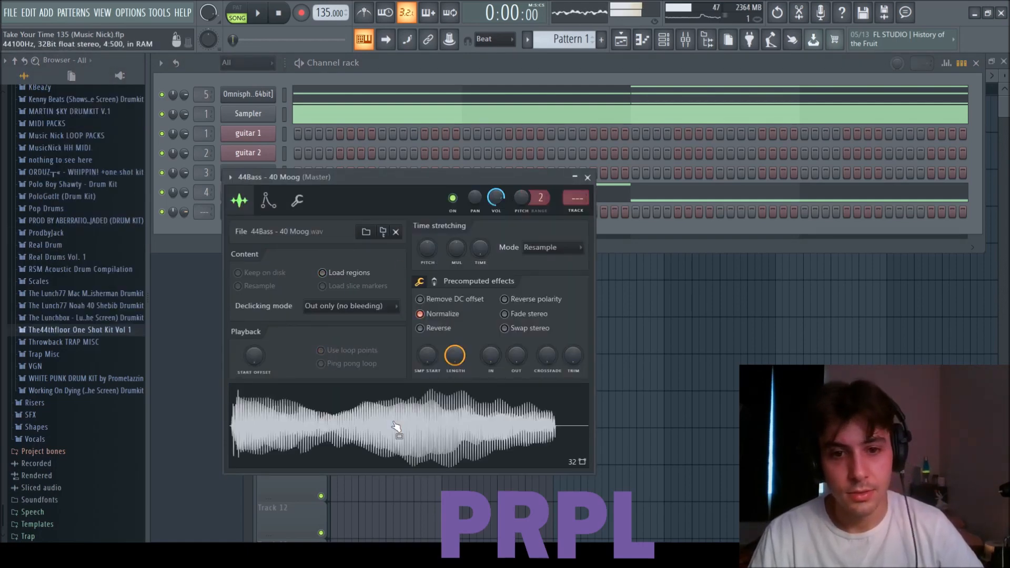
{"action": "left_click", "coordinate": [269, 200]}
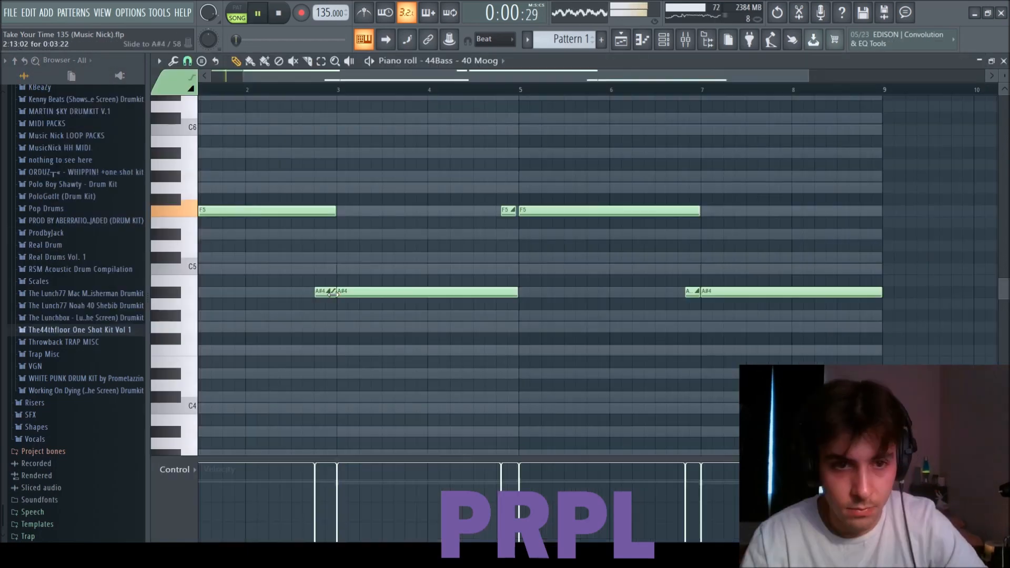
Shorten the 44Bass slide note before bar 3 and copy the short F5 slide note to the end of bar 8
{"action": "key", "text": "space"}
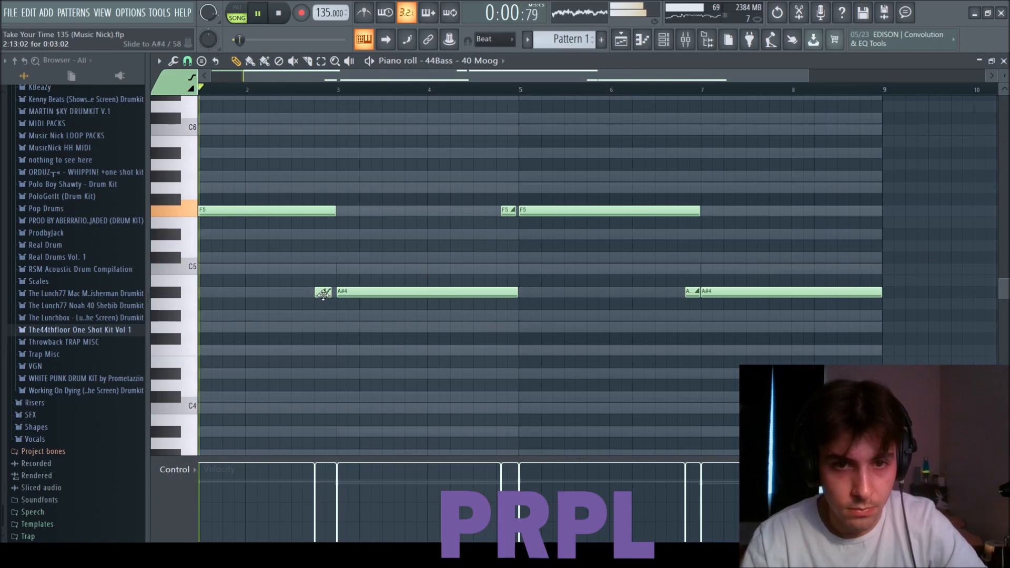
{"action": "left_click", "coordinate": [347, 292]}
{"action": "left_click_drag", "start_coordinate": [349, 303], "coordinate": [338, 304]}
{"action": "left_click_drag", "start_coordinate": [510, 212], "coordinate": [875, 221]}
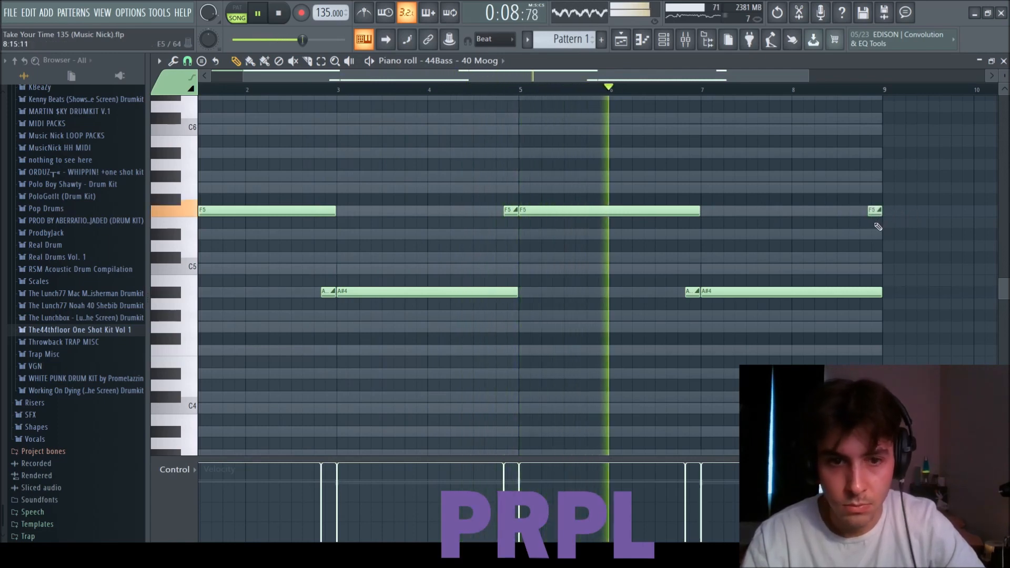
{"action": "scroll", "coordinate": [872, 229], "scroll_direction": "down", "scroll_amount": 2, "text": "ctrl"}
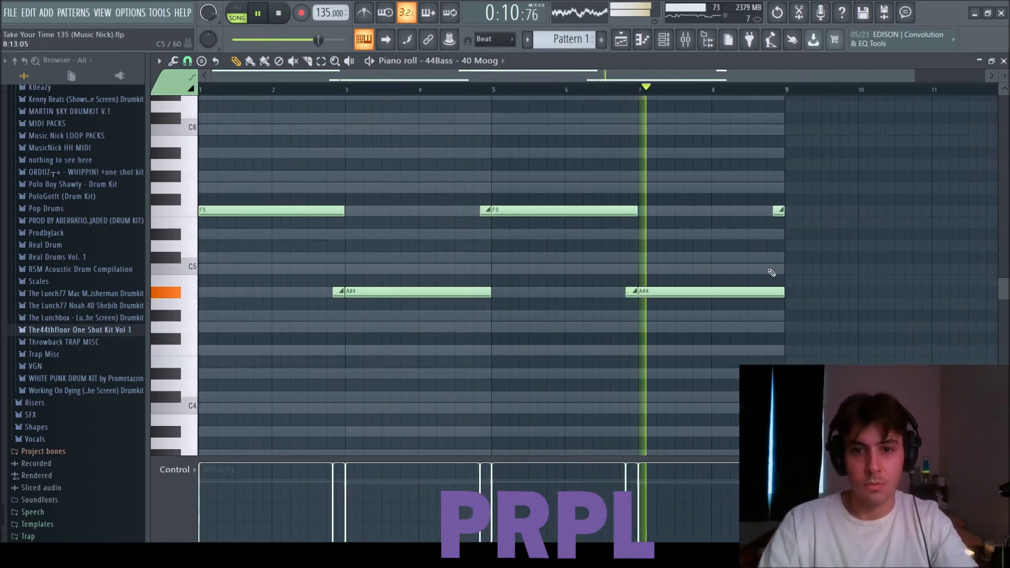
{"action": "left_click", "coordinate": [1004, 61]}
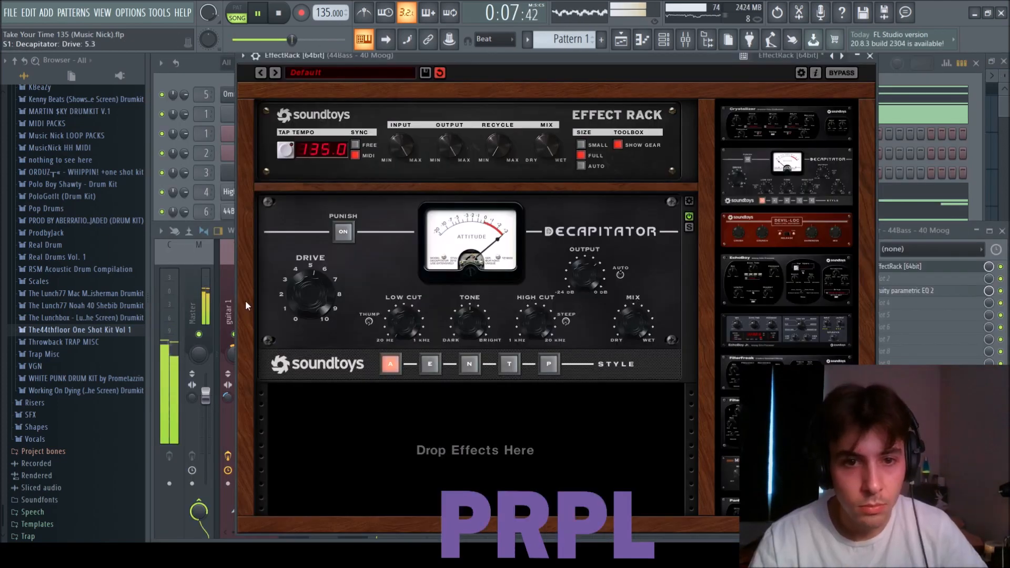
Set Decapitator's Drive to about 3.5 in the 44Bass channel's EffectRack and close the effect
{"action": "left_click_drag", "start_coordinate": [308, 269], "coordinate": [311, 304]}
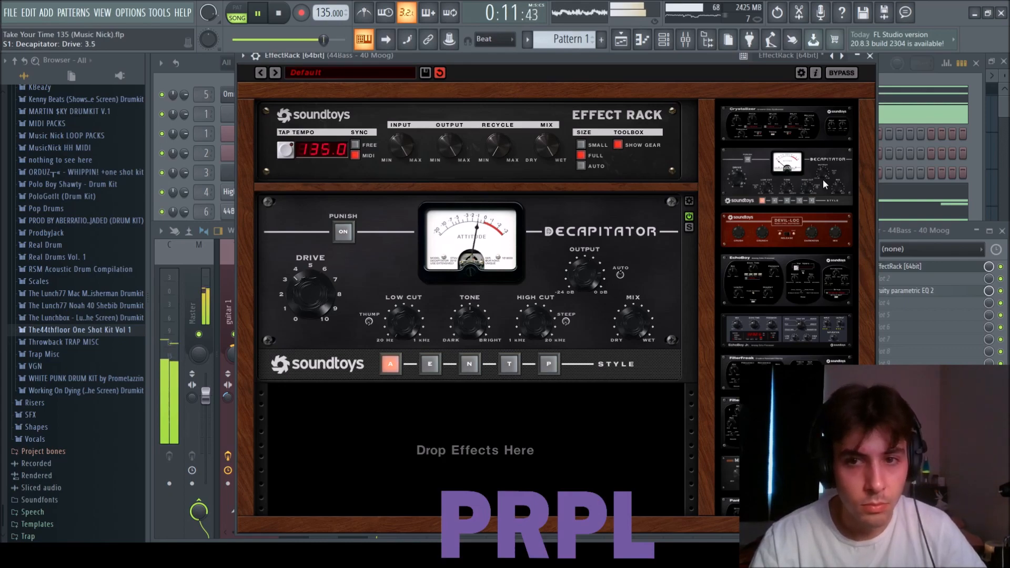
{"action": "left_click", "coordinate": [869, 56]}
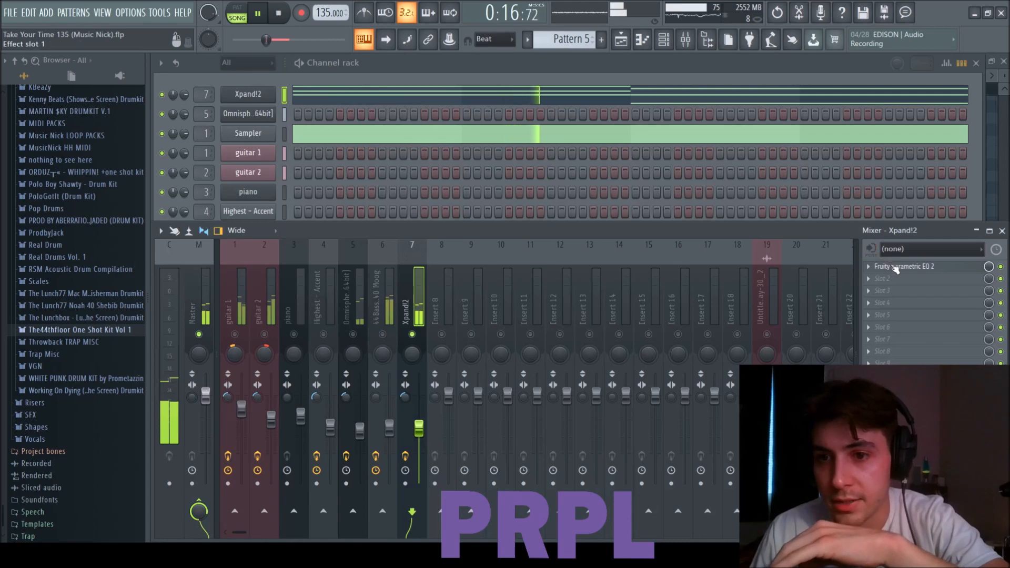
Inspect Xpand!2's Fruity parametric EQ 2, its instrument patch and its chord notes in the piano roll
{"action": "left_click", "coordinate": [896, 266]}
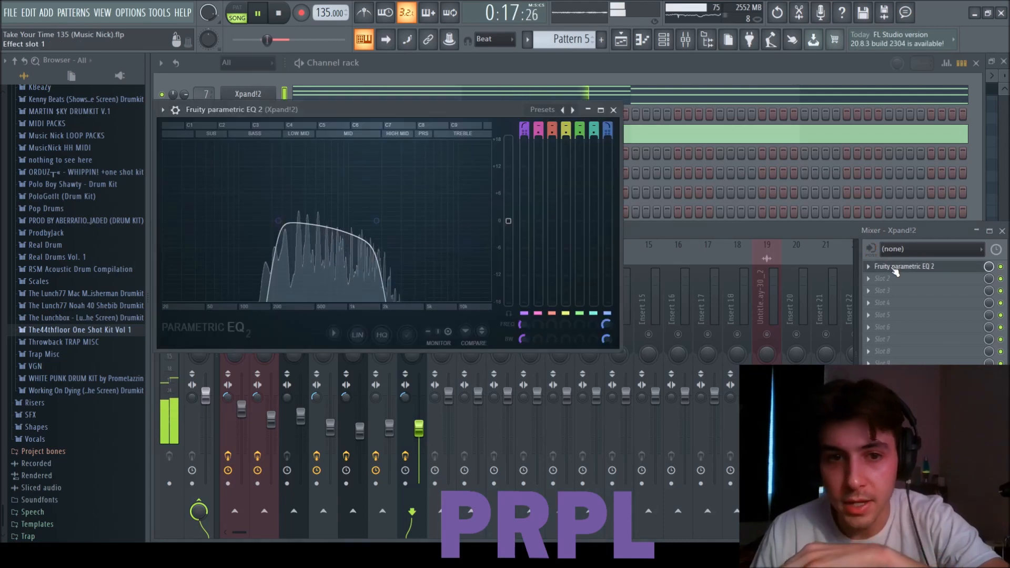
{"action": "left_click", "coordinate": [895, 267]}
{"action": "left_click", "coordinate": [258, 99]}
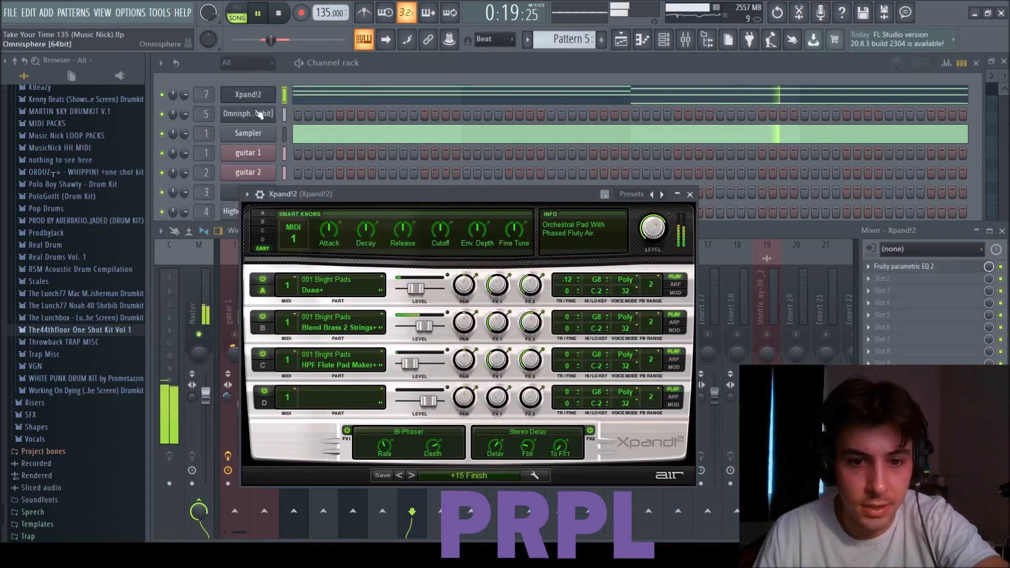
{"action": "left_click", "coordinate": [690, 194]}
{"action": "left_click", "coordinate": [995, 148]}
{"action": "scroll", "coordinate": [655, 283], "scroll_direction": "down", "scroll_amount": 3}
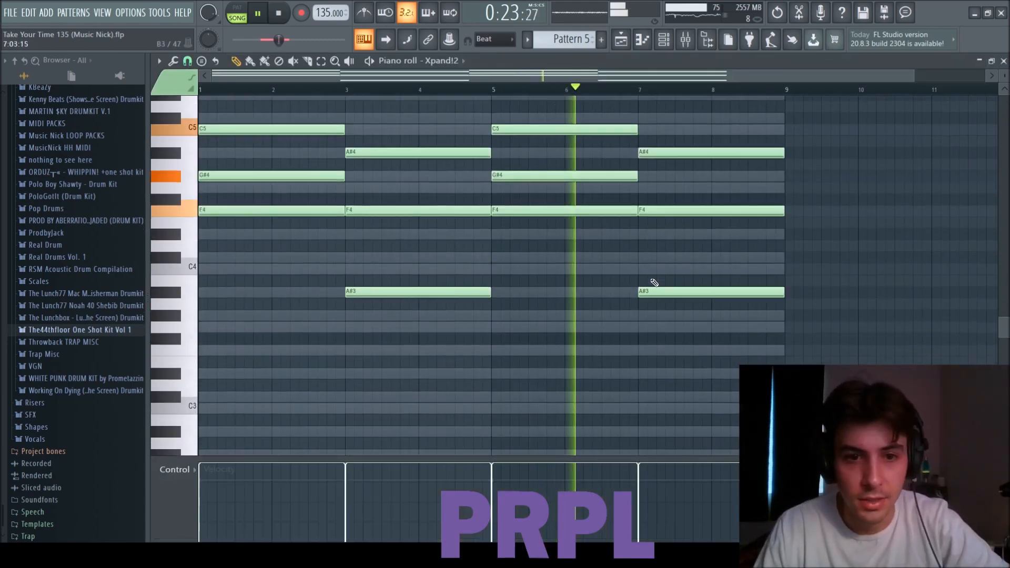
Slightly randomize the velocities of all Xpand!2 chord notes and close the piano roll
{"action": "scroll", "coordinate": [676, 271], "scroll_direction": "up", "scroll_amount": 1}
{"action": "key", "text": "ctrl+a"}
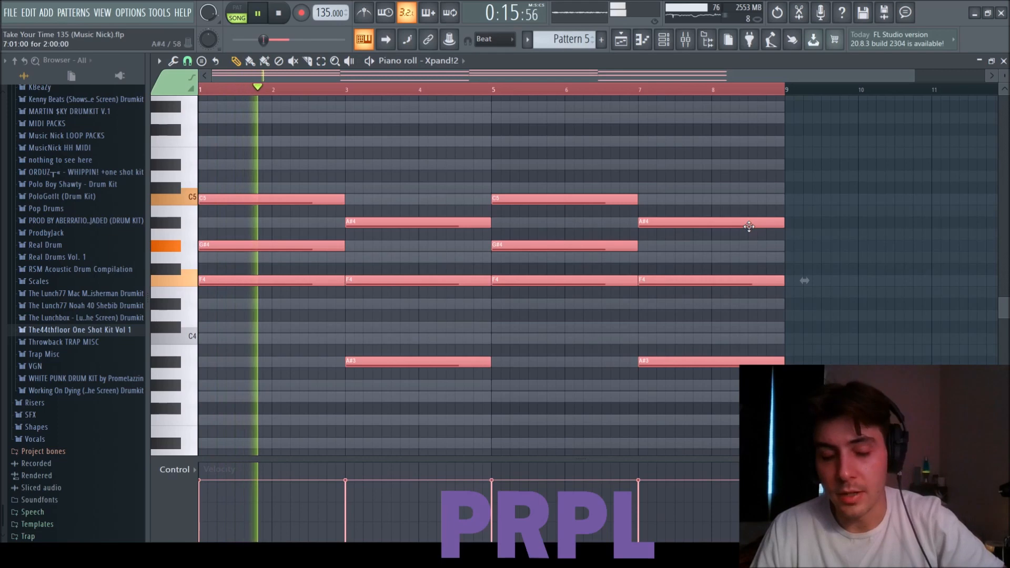
{"action": "key", "text": "alt+s"}
{"action": "key", "text": "alt+r"}
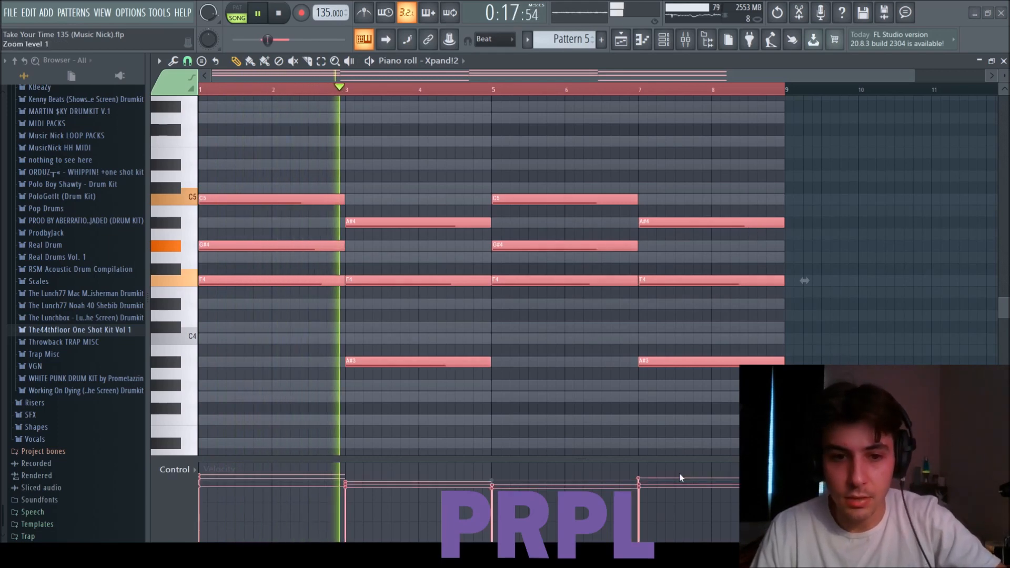
{"action": "left_click_drag", "start_coordinate": [521, 418], "coordinate": [521, 434]}
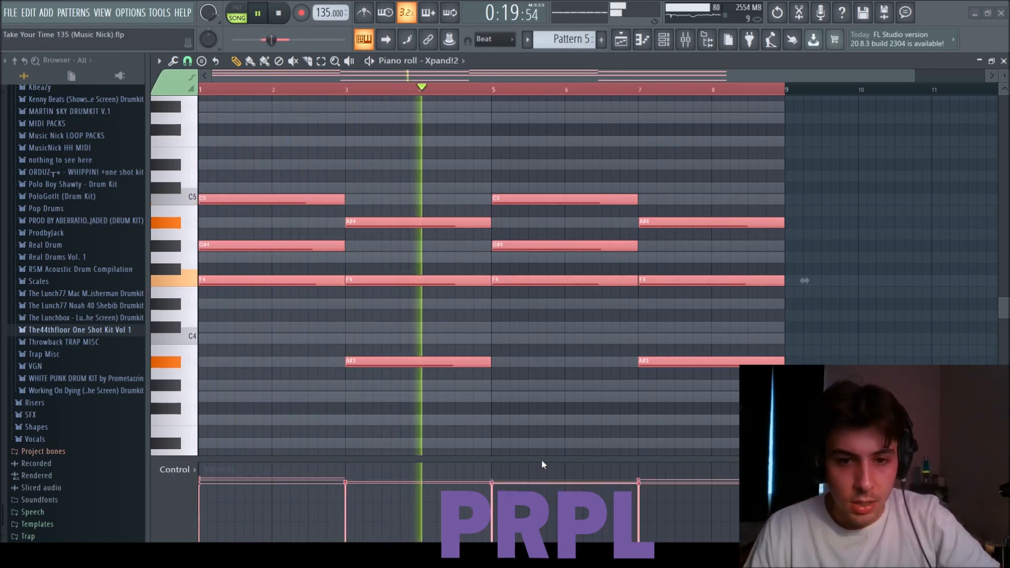
{"action": "left_click", "coordinate": [542, 459]}
{"action": "left_click", "coordinate": [1004, 61]}
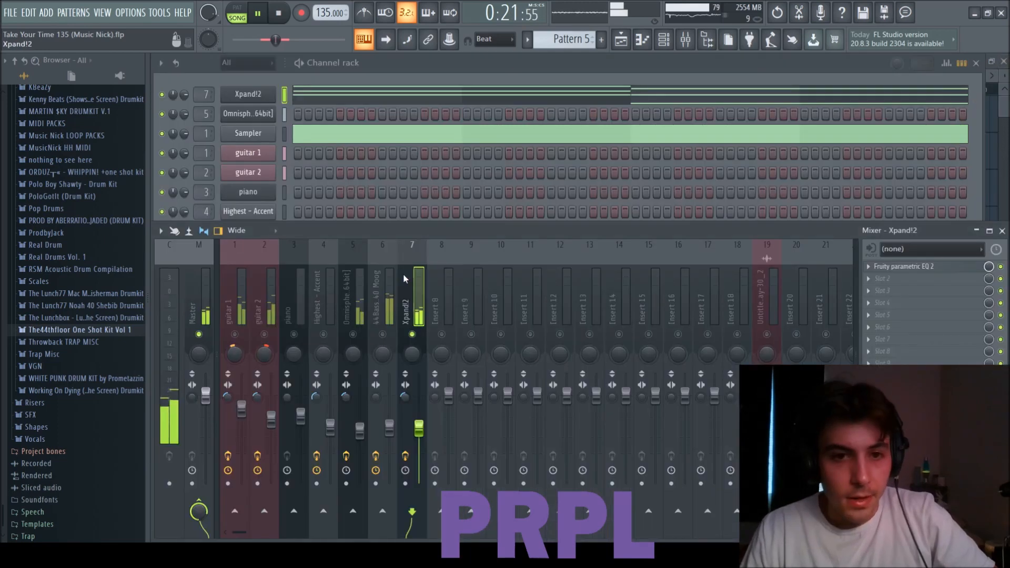
Unsolo the Xpand!2 mixer channel and play the arrangement from bar 5
{"action": "left_click", "coordinate": [413, 335]}
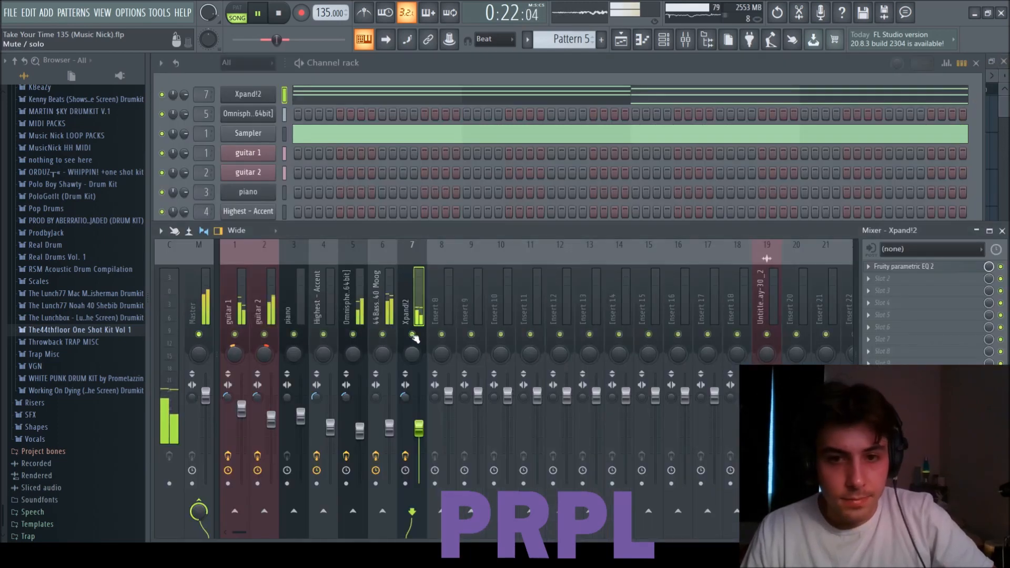
{"action": "left_click", "coordinate": [1006, 128]}
{"action": "left_click", "coordinate": [398, 90]}
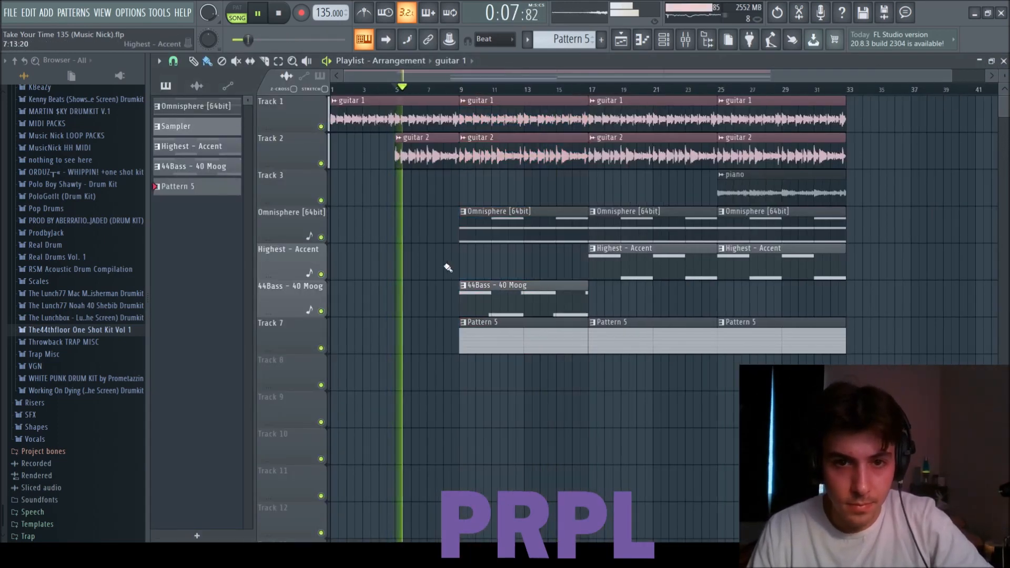
Remove the Omnisphere clip at bar 9 and play the arrangement from there with the mixer open
{"action": "scroll", "coordinate": [448, 266], "scroll_direction": "down", "scroll_amount": 3, "text": "ctrl"}
{"action": "left_click", "coordinate": [443, 87]}
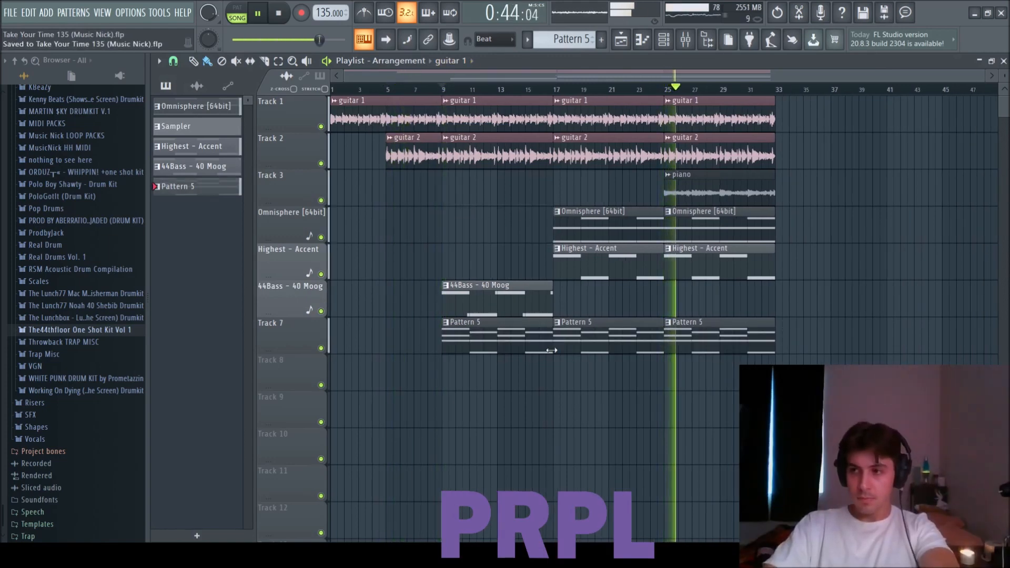
{"action": "key", "text": "Tab"}
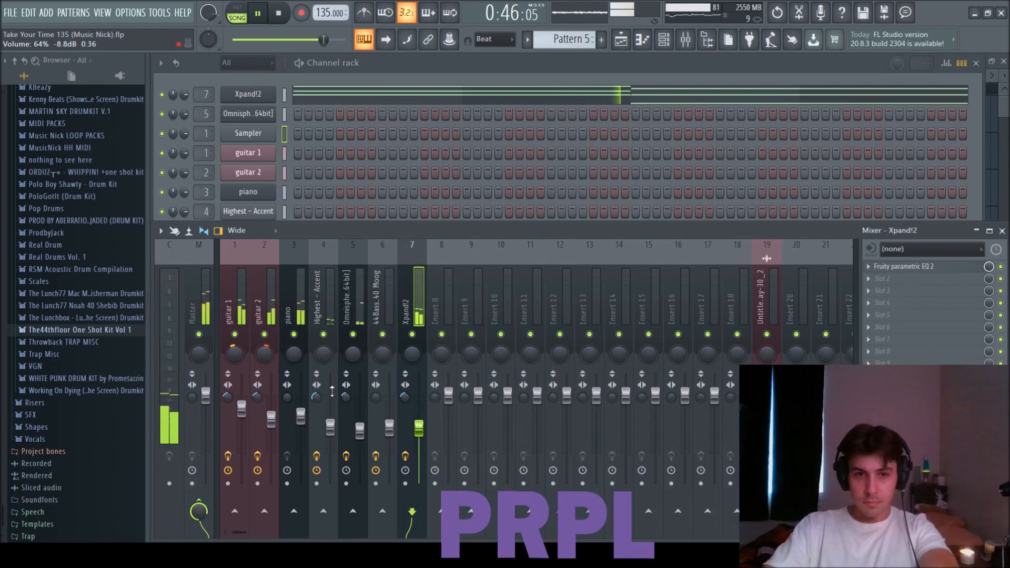
{"action": "left_click", "coordinate": [300, 419]}
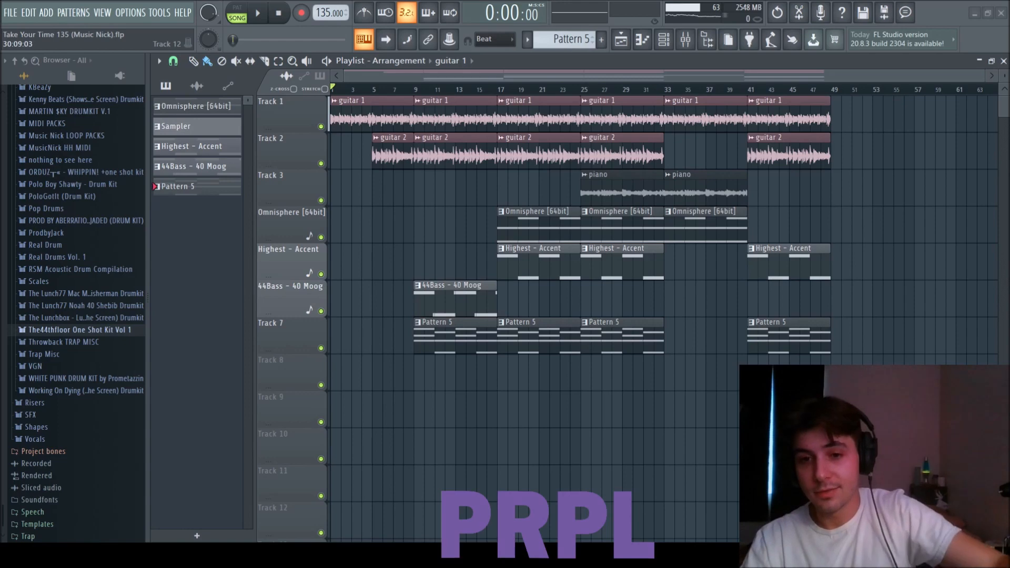
Inspect the time-stretching pitch setting of the rendered master clip on Track 9
{"action": "double_click", "coordinate": [365, 411]}
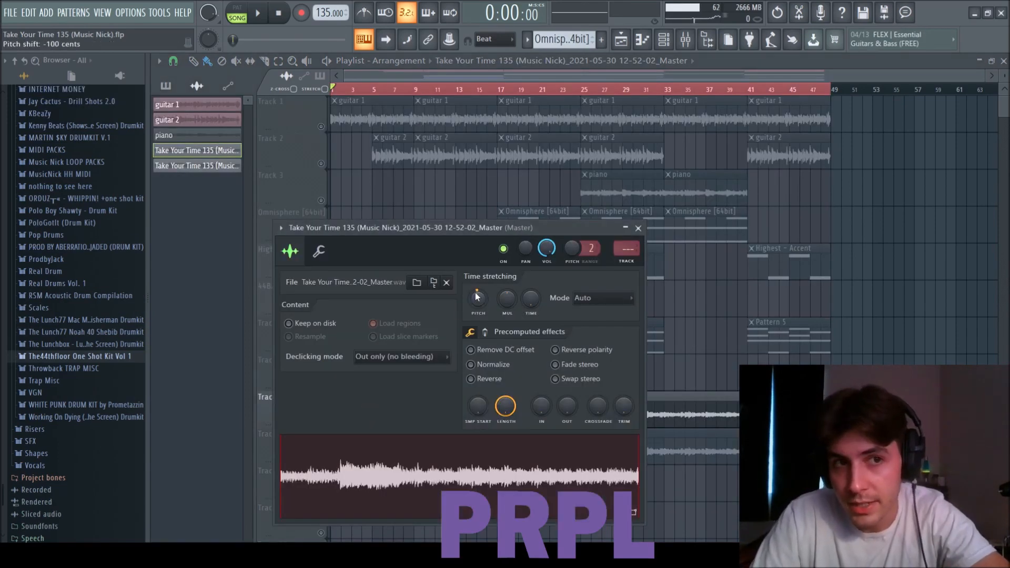
{"action": "left_click", "coordinate": [637, 228]}
Review the Fruity parametric EQ 2, RCompressor Stereo and Ghz Midside Matrix 3 on the Master channel
{"action": "key", "text": "F6"}
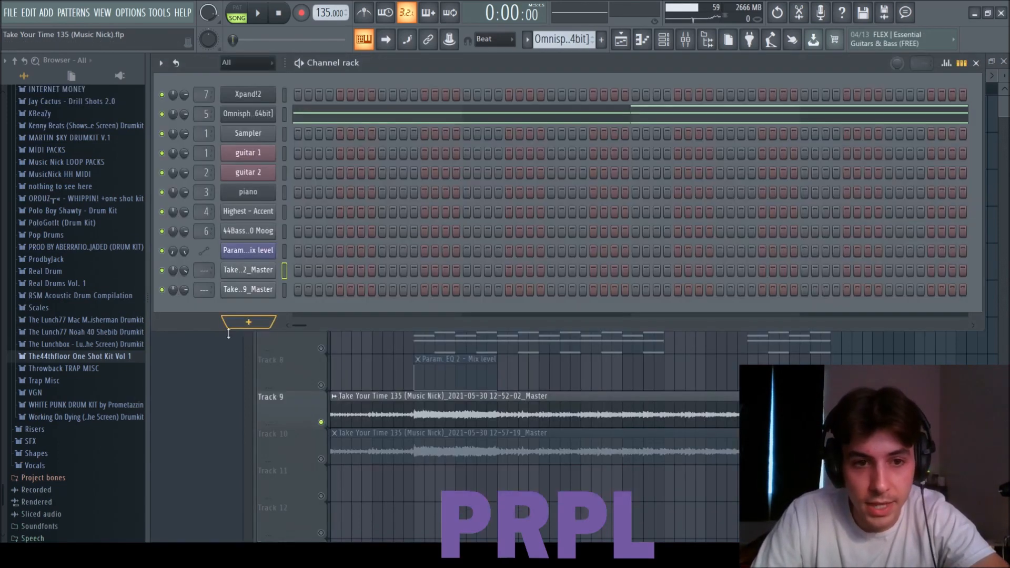
{"action": "key", "text": "F9"}
{"action": "left_click", "coordinate": [904, 267]}
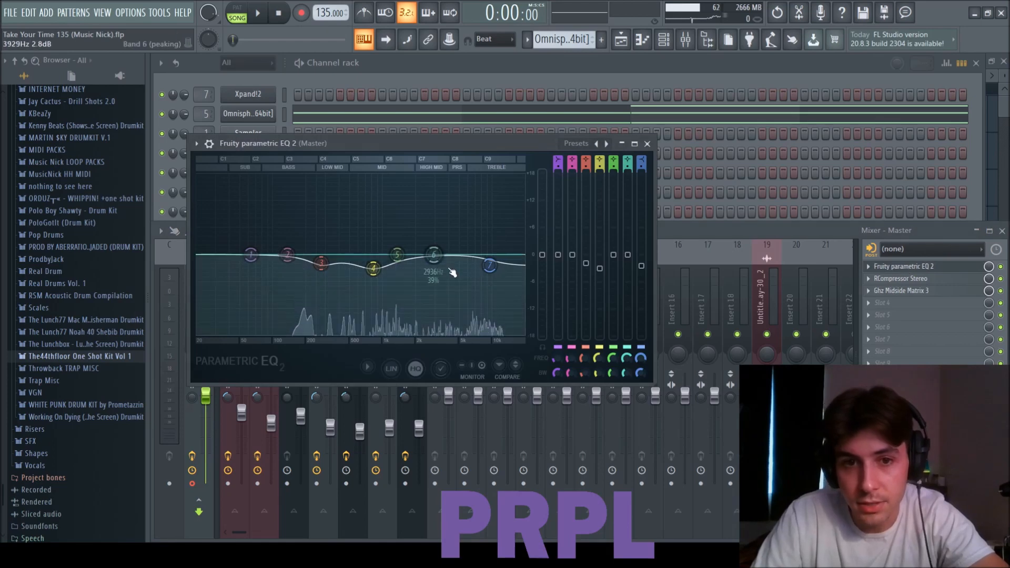
{"action": "left_click", "coordinate": [647, 144]}
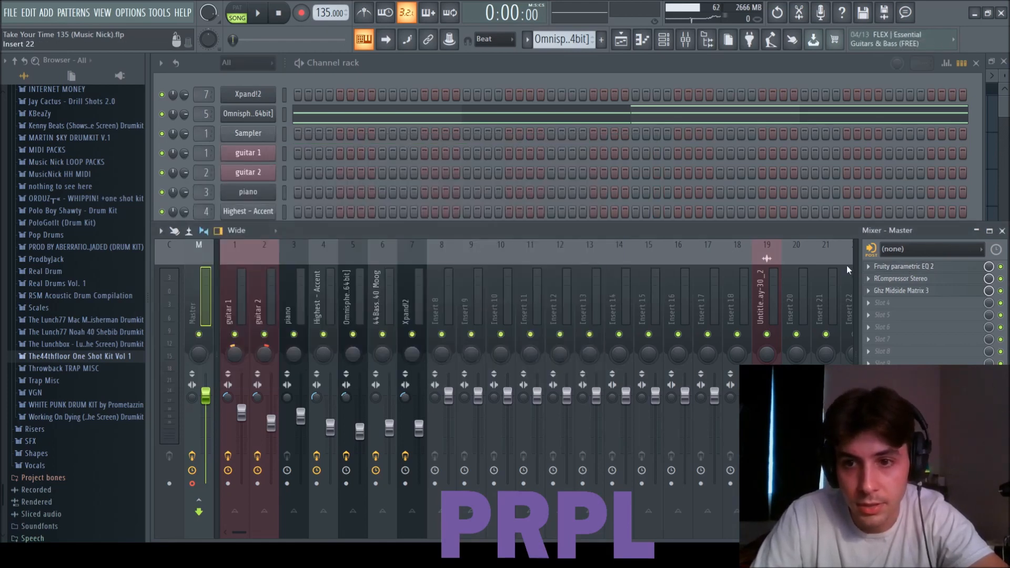
{"action": "left_click", "coordinate": [887, 280]}
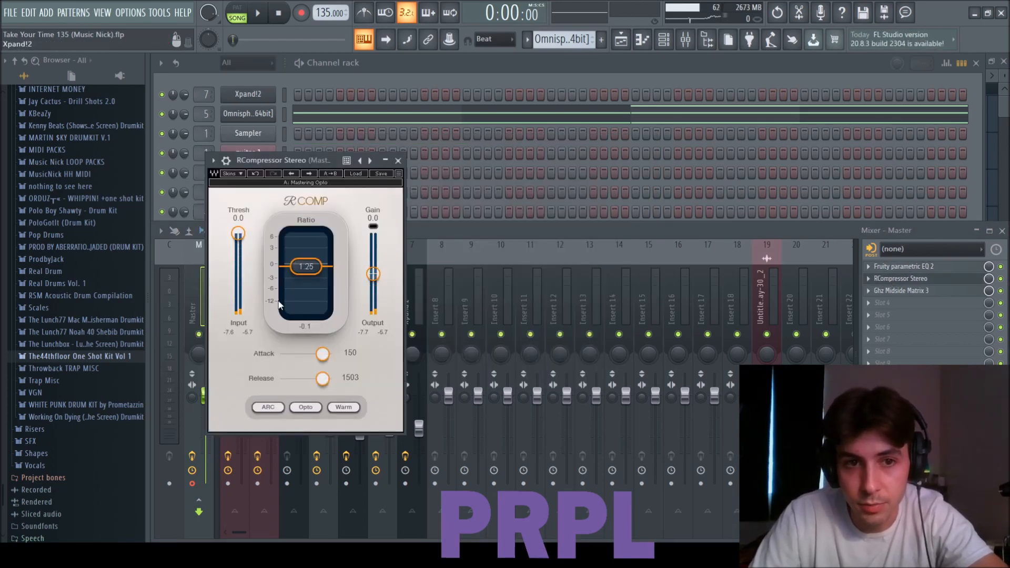
{"action": "left_click", "coordinate": [398, 161]}
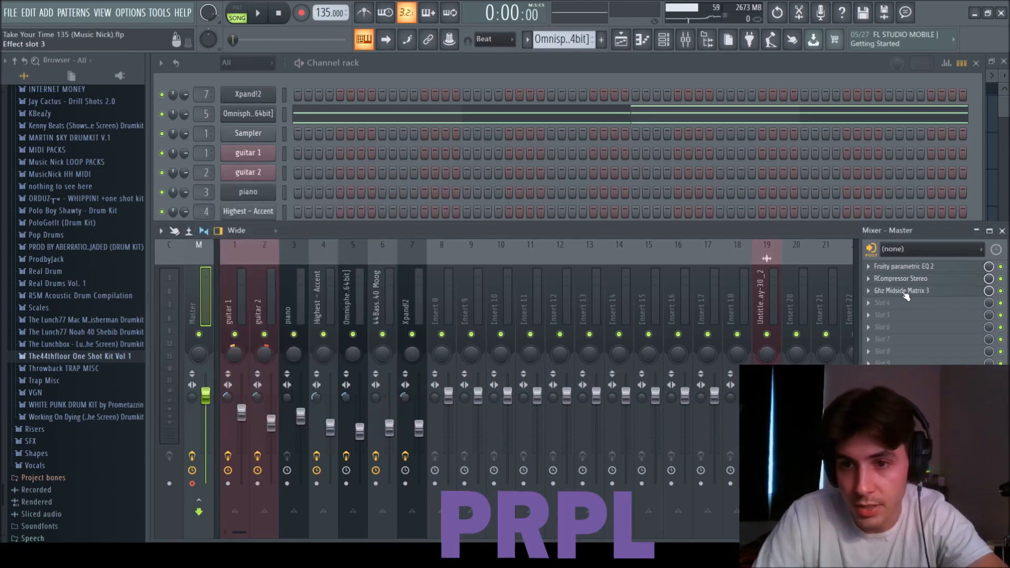
{"action": "left_click", "coordinate": [904, 291]}
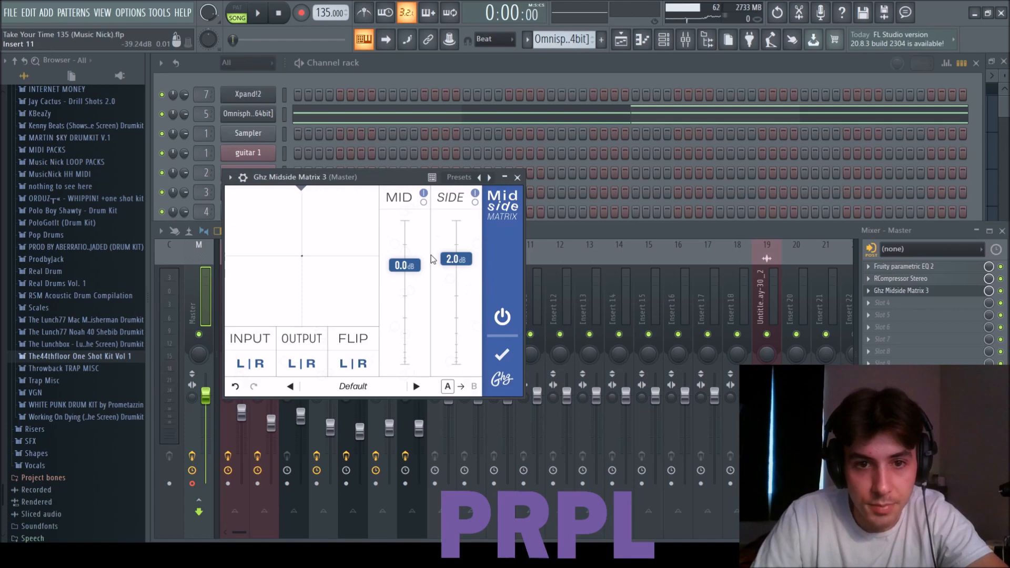
{"action": "left_click", "coordinate": [518, 180]}
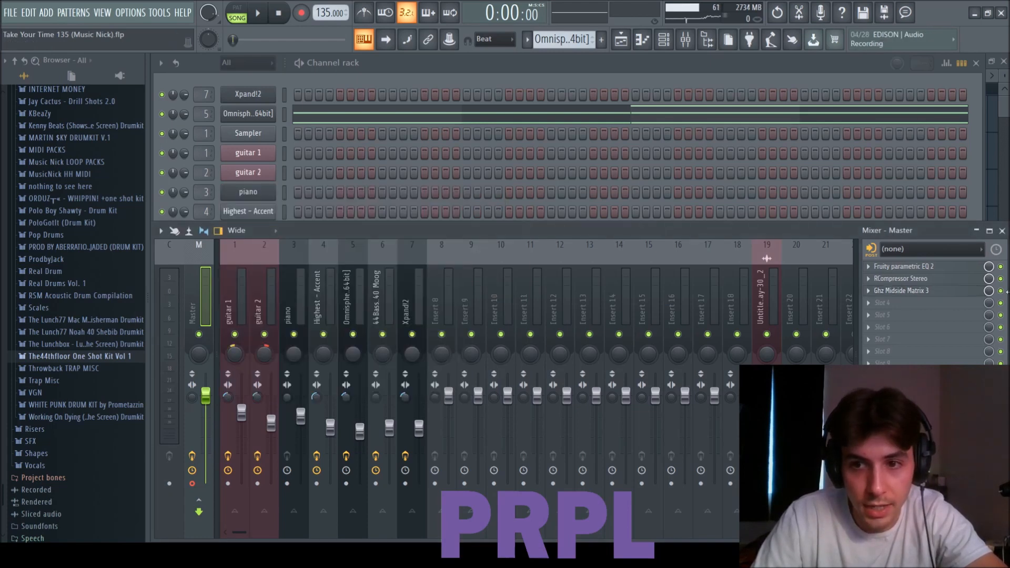
Switch off the three Master effects, solo the rendered clip on Track 10 and play it with the mixer open
{"action": "key", "text": "F5"}
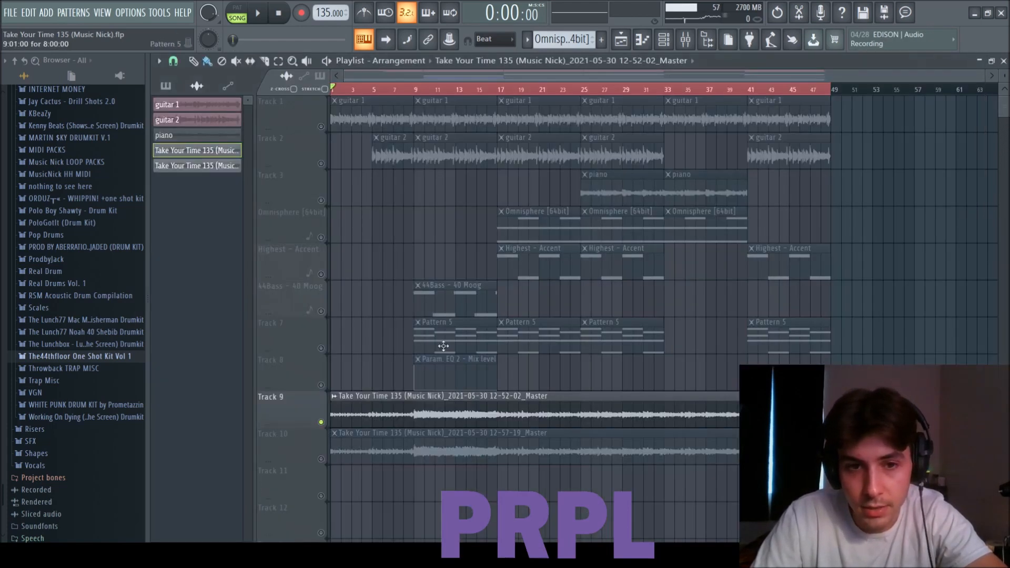
{"action": "left_click", "coordinate": [333, 463]}
{"action": "scroll", "coordinate": [430, 480], "scroll_direction": "down", "scroll_amount": 2}
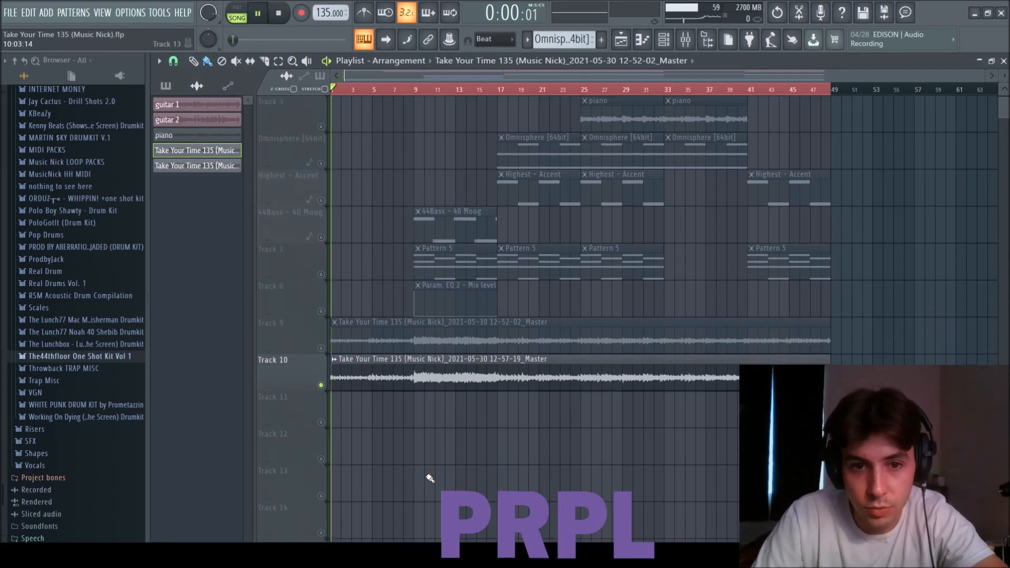
{"action": "key", "text": "space"}
{"action": "scroll", "coordinate": [430, 479], "scroll_direction": "down", "scroll_amount": 2}
{"action": "key", "text": "F6"}
{"action": "key", "text": "F9"}
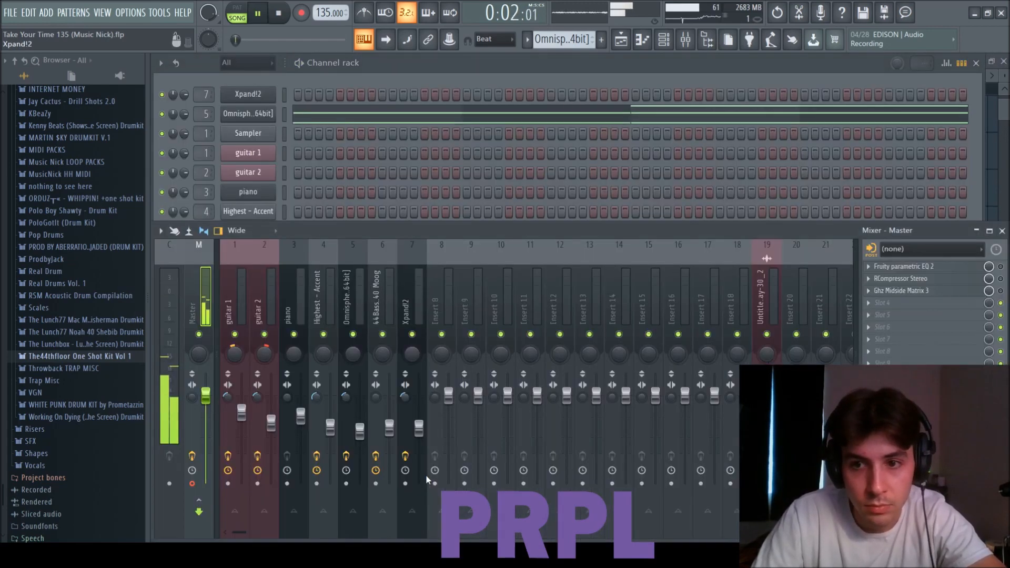
Show the full beat's playlist arrangement, channel rack and mixer for review
{"action": "key", "text": "F5"}
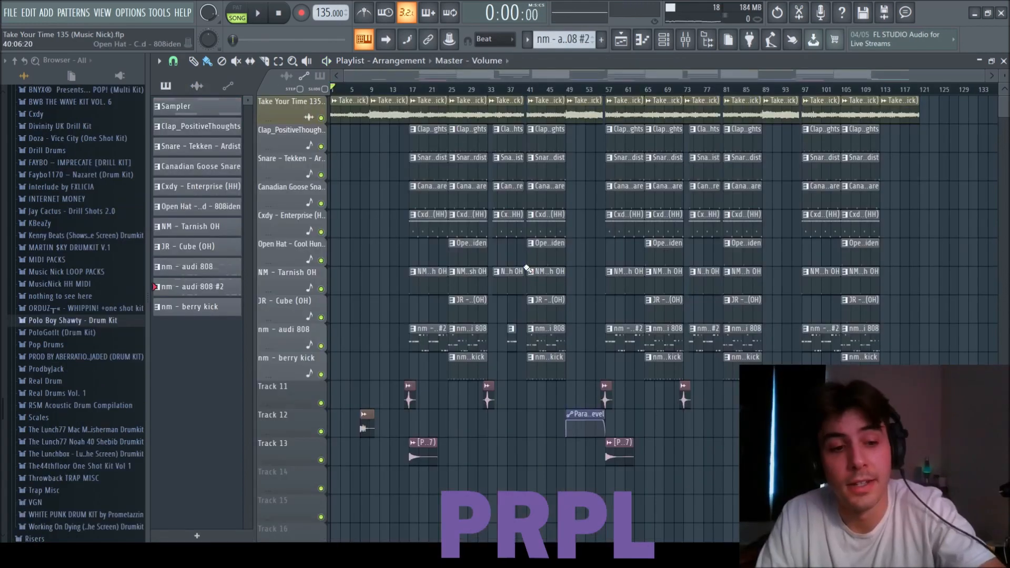
{"action": "key", "text": "F6"}
{"action": "key", "text": "F9"}
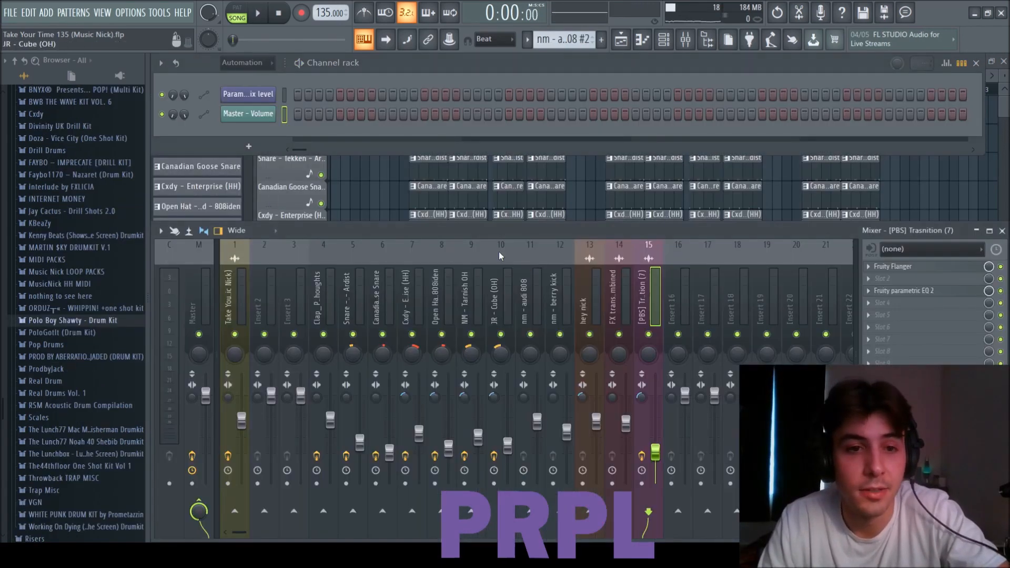
Review the Fruity parametric EQ 2 and TR5 Classic Clipper settings on the Master channel
{"action": "left_click", "coordinate": [207, 294]}
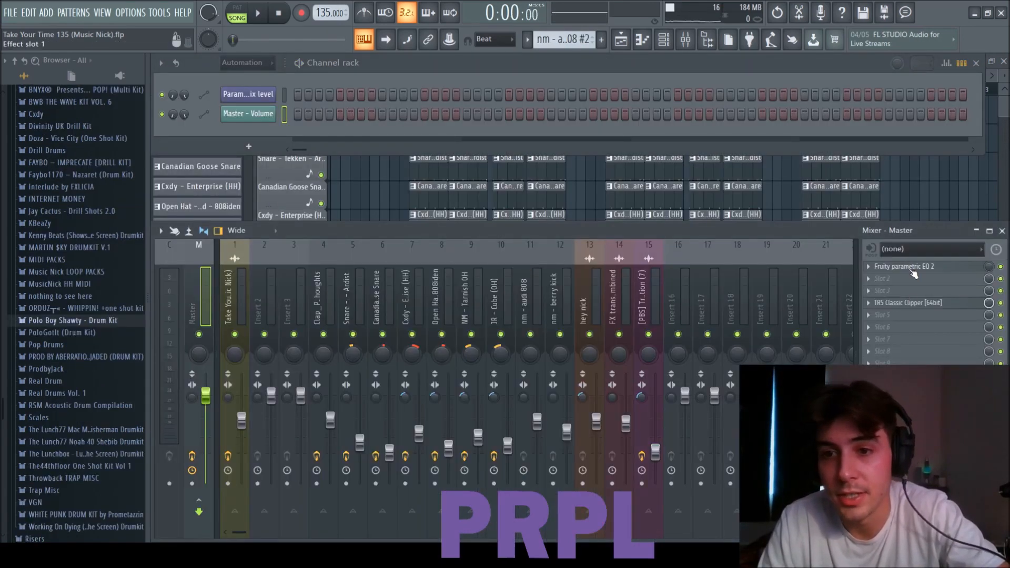
{"action": "left_click", "coordinate": [913, 269]}
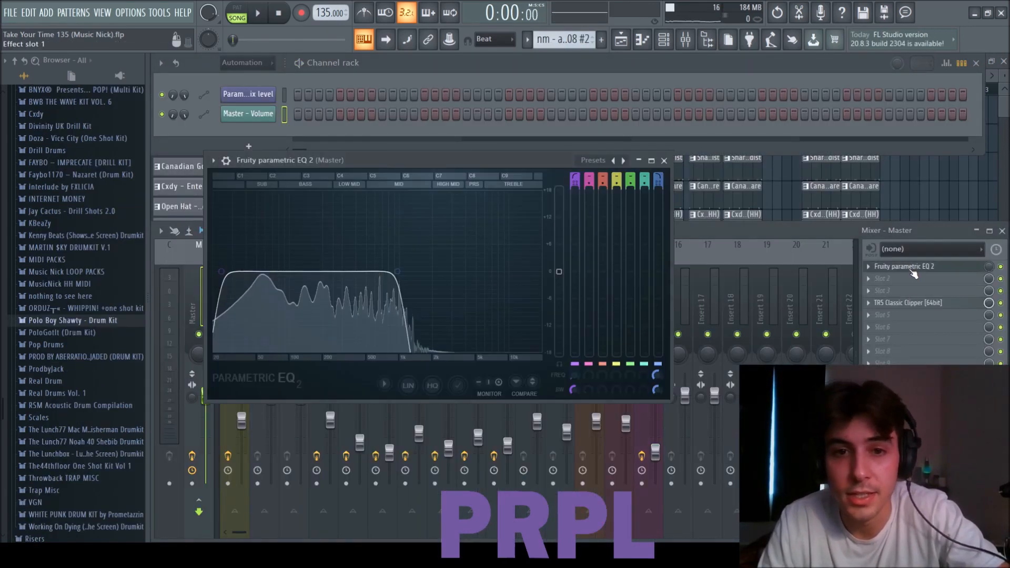
{"action": "left_click", "coordinate": [664, 161]}
{"action": "left_click", "coordinate": [907, 305]}
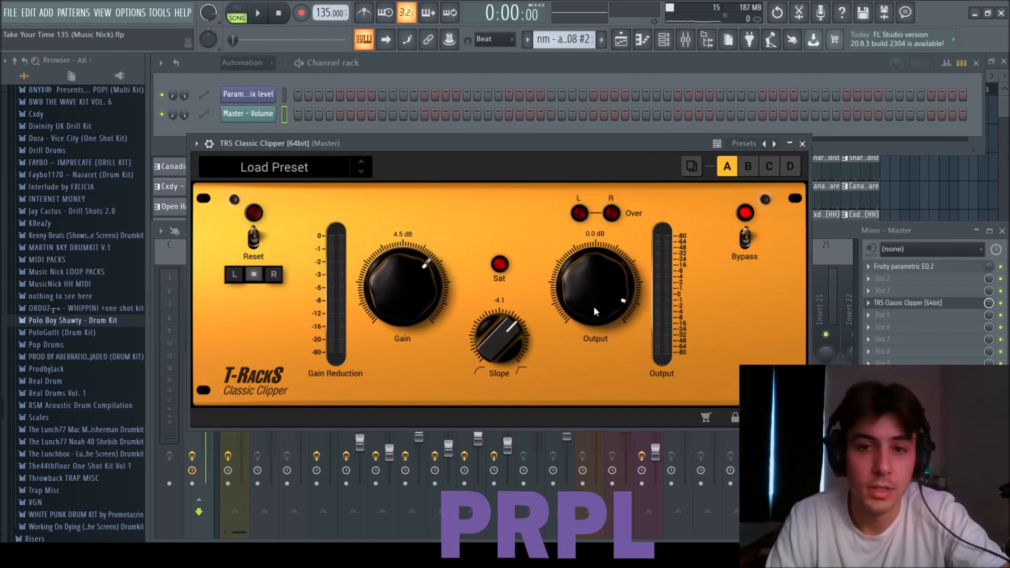
{"action": "left_click", "coordinate": [803, 143]}
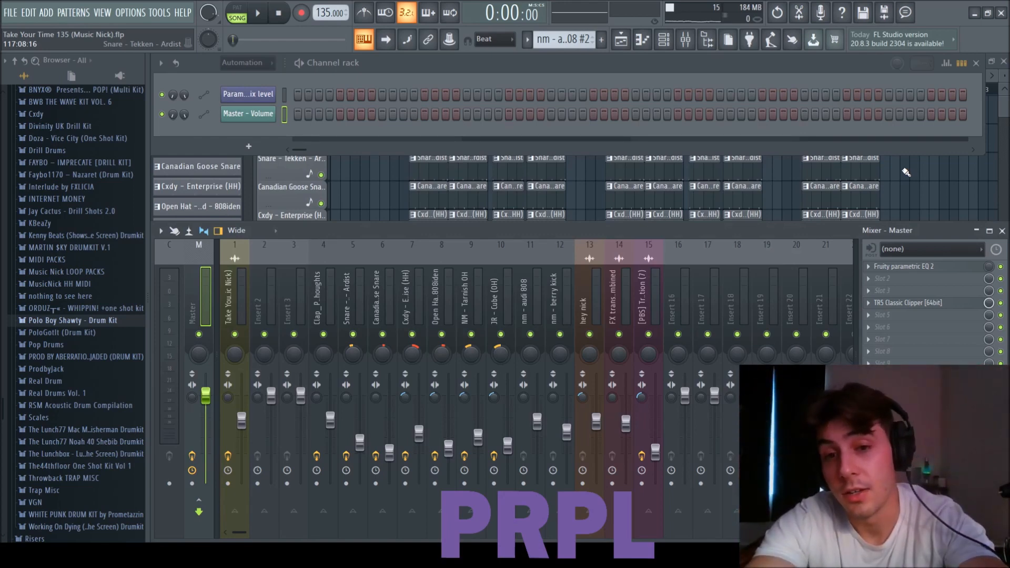
Select bars 25 to 32 of the playlist as the loop and play only the clap and two snare tracks
{"action": "right_click", "coordinate": [906, 172]}
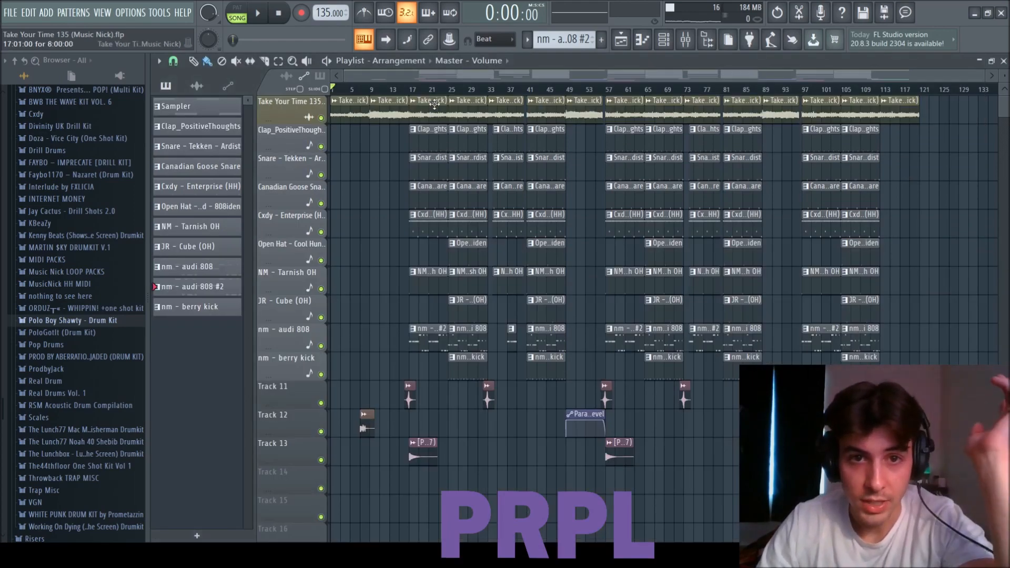
{"action": "left_click_drag", "start_coordinate": [451, 90], "coordinate": [488, 103]}
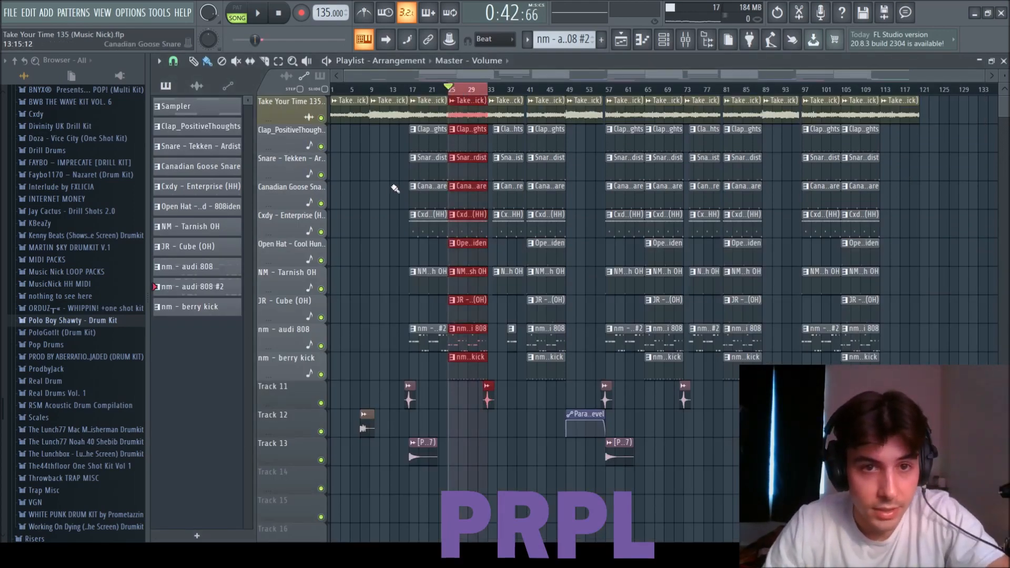
{"action": "scroll", "coordinate": [401, 186], "scroll_direction": "up", "scroll_amount": 5}
{"action": "key", "text": "space"}
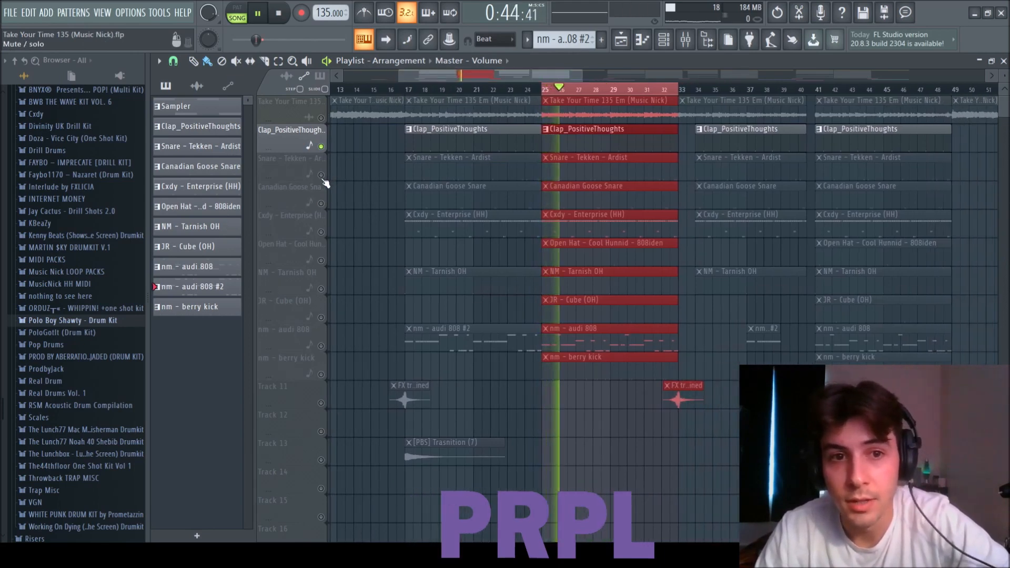
{"action": "left_click", "coordinate": [321, 175]}
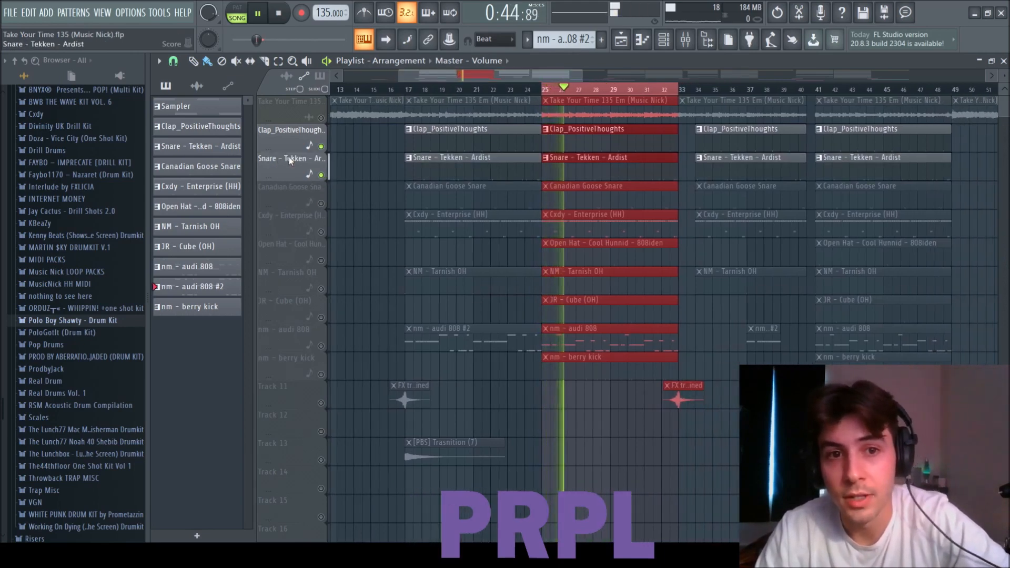
{"action": "left_click", "coordinate": [321, 203]}
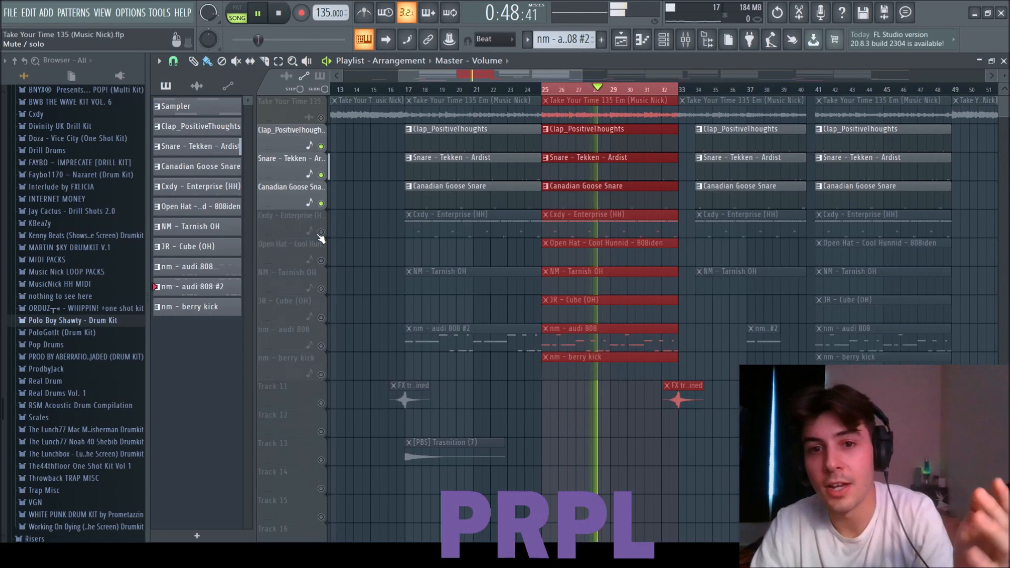
Inspect the Snare - Tekken - Ardist notes in the piano roll and the Canadian Goose Snare pattern in the channel rack
{"action": "left_click", "coordinate": [634, 476], "text": "ctrl"}
{"action": "double_click", "coordinate": [563, 158]}
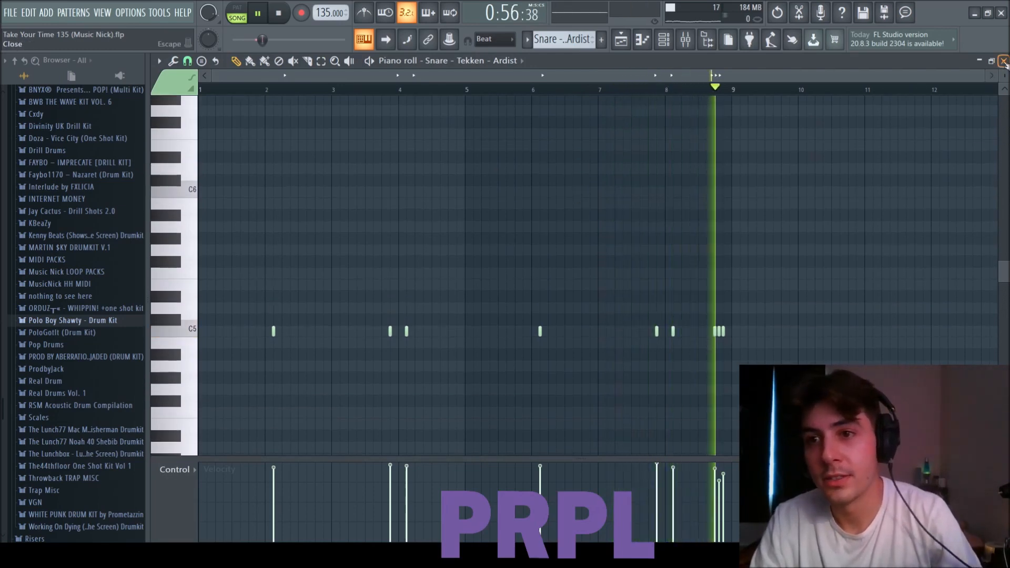
{"action": "left_click", "coordinate": [1004, 61]}
{"action": "left_click", "coordinate": [556, 336]}
{"action": "left_click", "coordinate": [588, 188]}
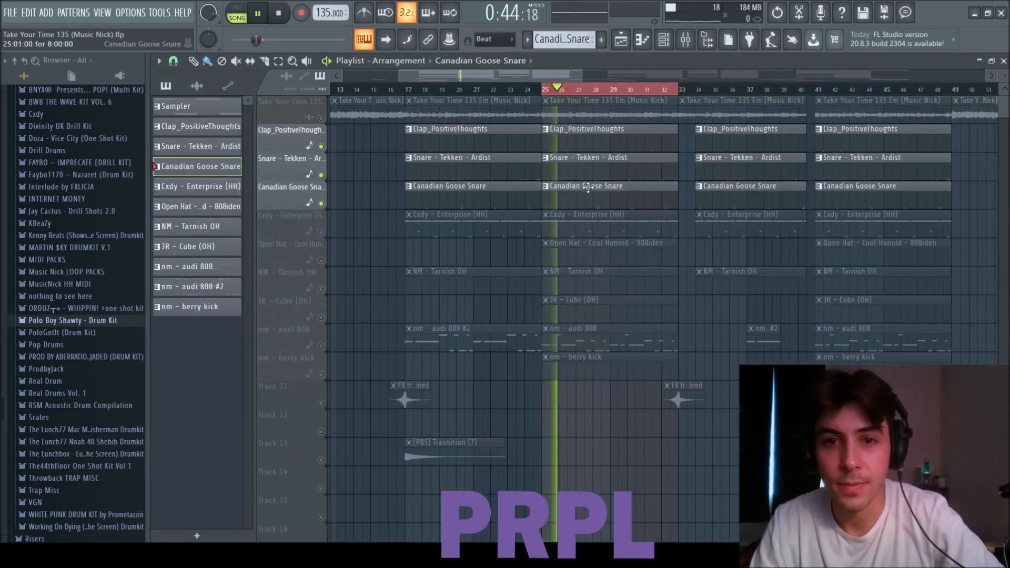
{"action": "double_click", "coordinate": [588, 188]}
{"action": "key", "text": "F7"}
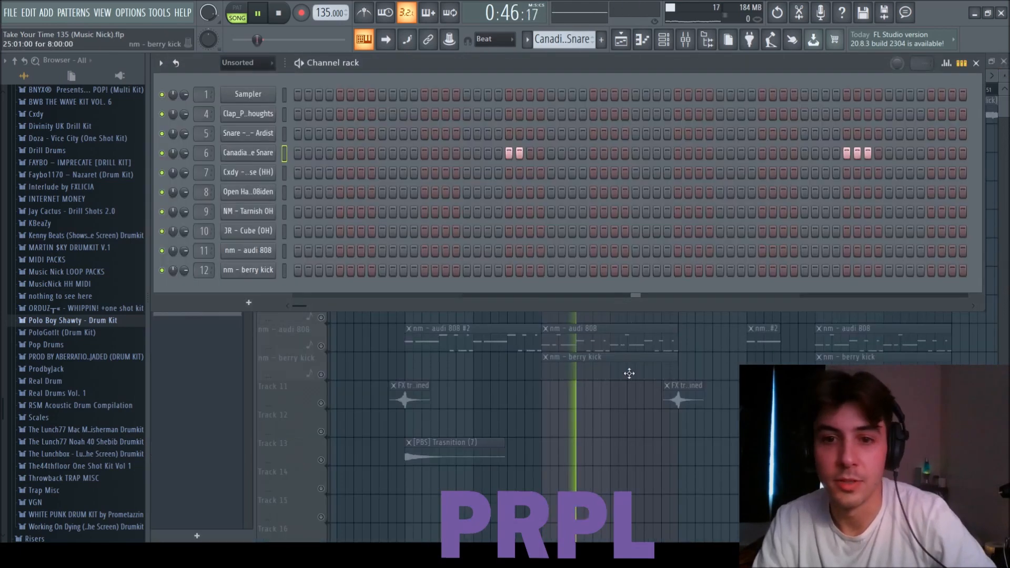
{"action": "key", "text": "F6"}
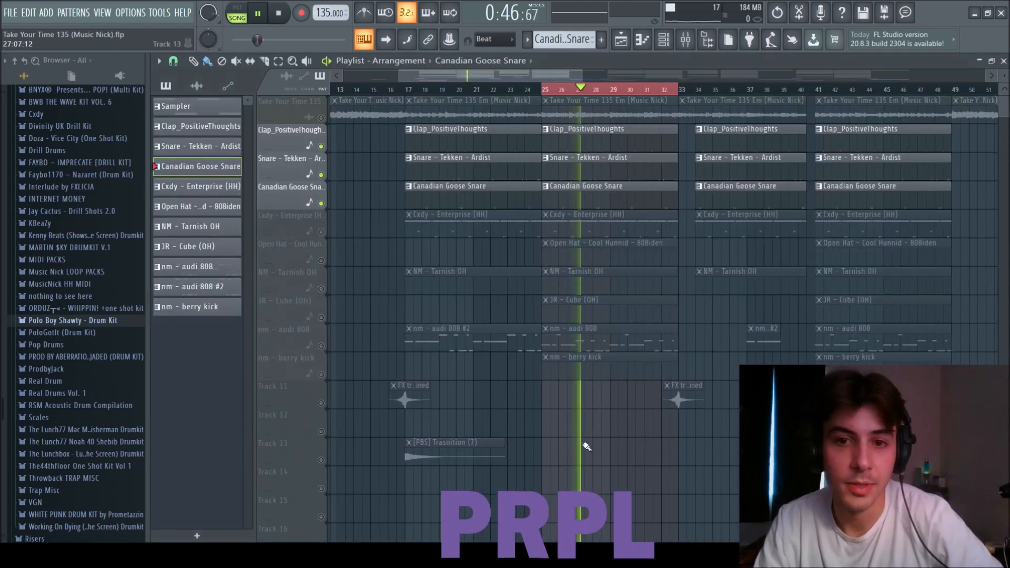
Solo the Cxdy - Enterprise (HH) track and add the Open Hat, NM - Tarnish OH and JR - Cube (OH) tracks to playback
{"action": "right_click", "coordinate": [321, 232]}
{"action": "left_click", "coordinate": [321, 261]}
{"action": "left_click", "coordinate": [321, 289]}
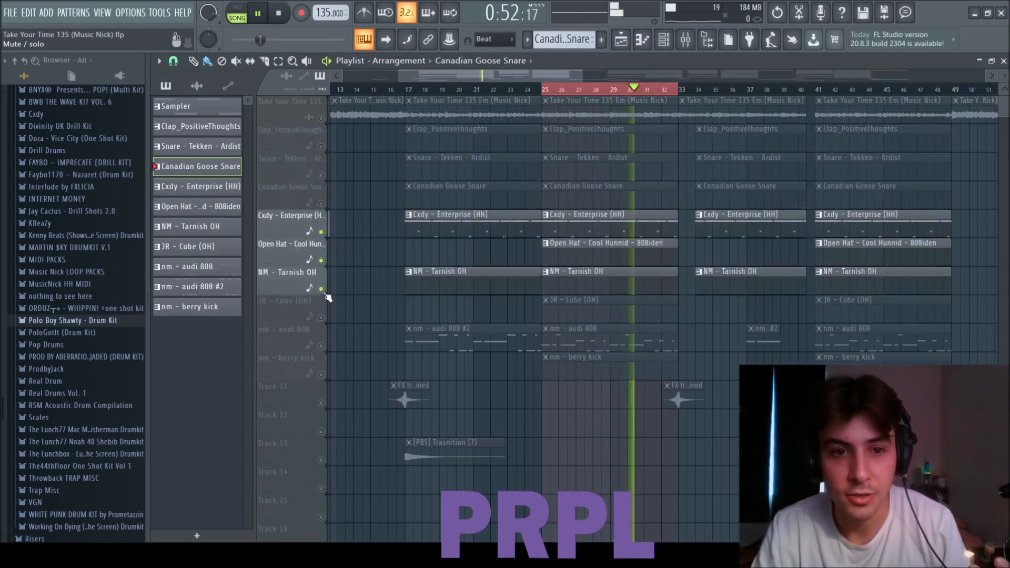
{"action": "left_click", "coordinate": [321, 317]}
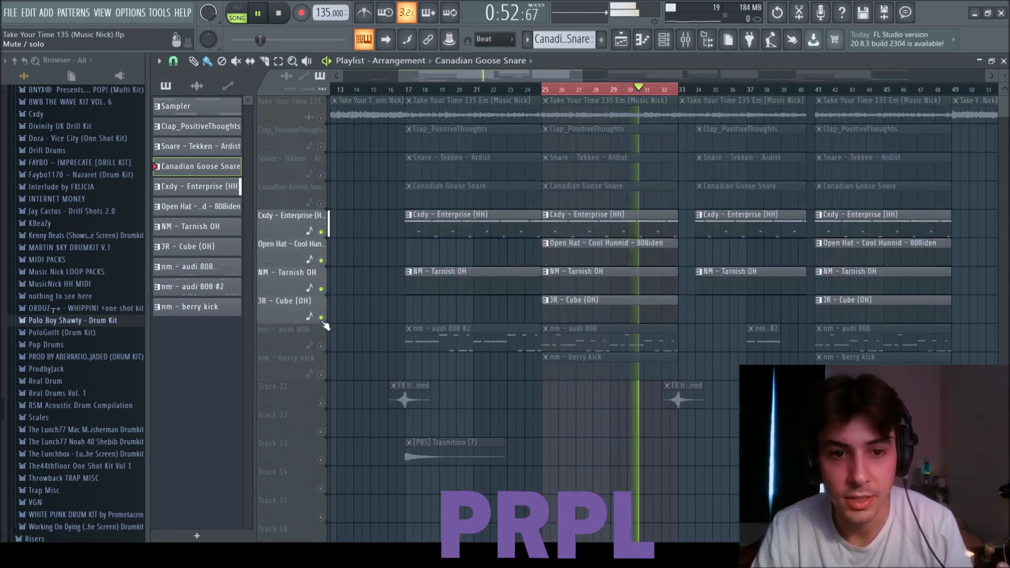
Inspect the Cxdy - Enterprise (HH) hi-hat notes in the piano roll, including the pitched-down rolls, and return to the playlist
{"action": "double_click", "coordinate": [585, 232]}
{"action": "scroll", "coordinate": [576, 259], "scroll_direction": "down", "scroll_amount": 3}
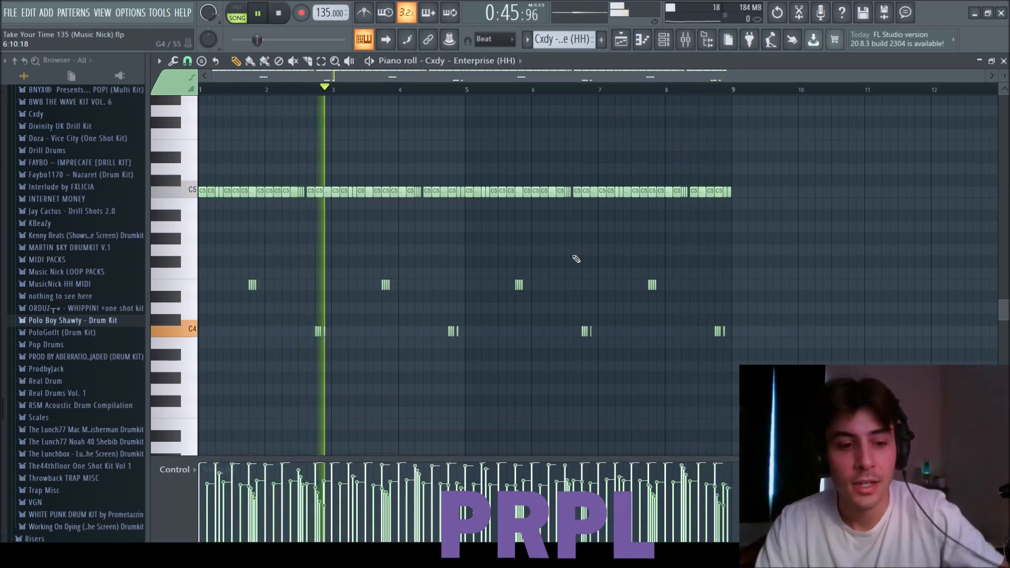
{"action": "key", "text": "F6"}
{"action": "key", "text": "F5"}
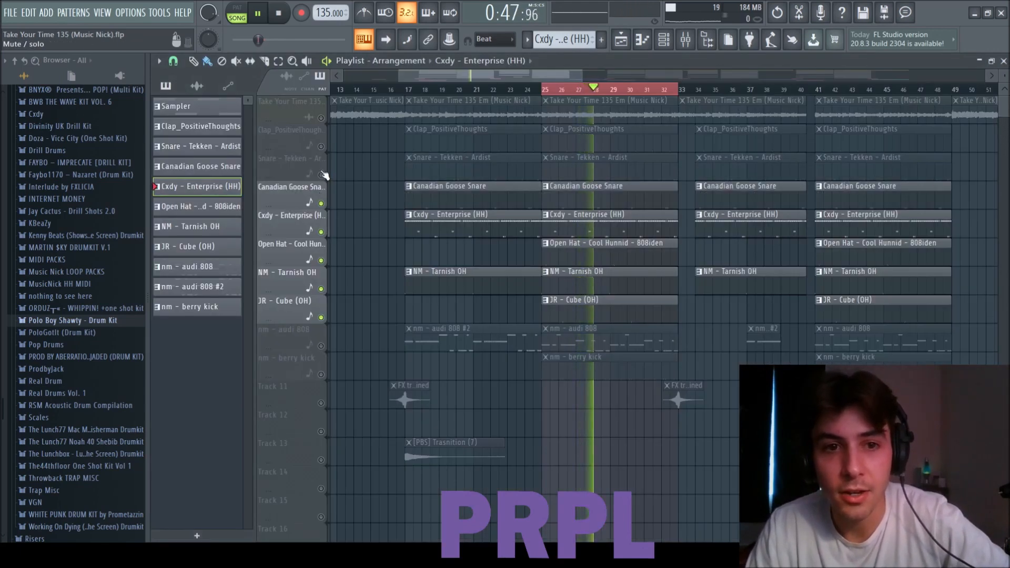
Listen to the hats with the snares and clap unmuted, and toggle the solo on the Cxdy - Enterprise (HH) track
{"action": "left_click", "coordinate": [321, 175]}
{"action": "left_click", "coordinate": [321, 146]}
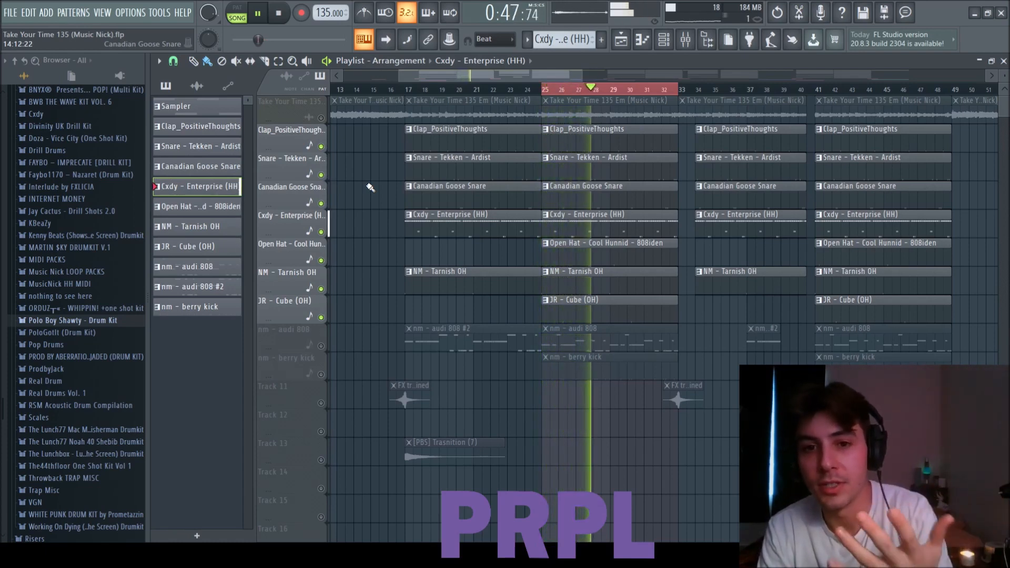
{"action": "left_click", "coordinate": [321, 232], "text": "ctrl"}
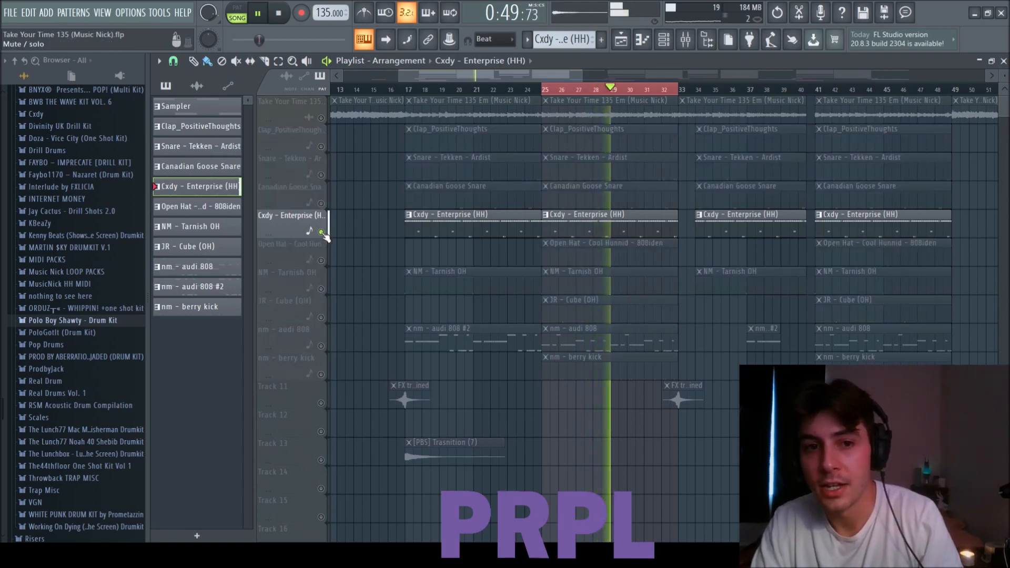
{"action": "left_click", "coordinate": [321, 232], "text": "ctrl"}
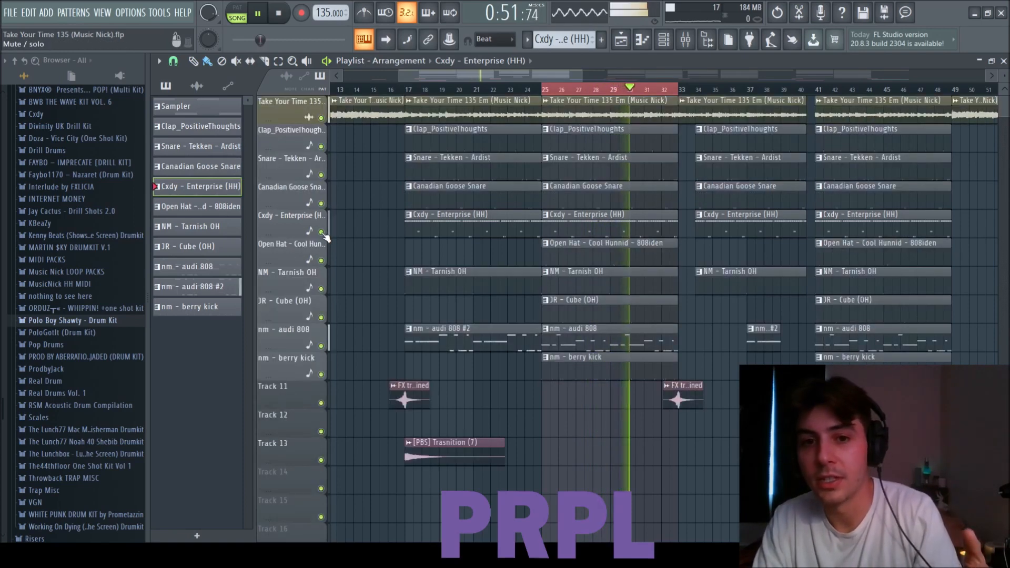
Solo the Cxdy - Enterprise (HH) track, unmute the open hats, snares, clap and nm - audi 808, and restart playback
{"action": "left_click", "coordinate": [321, 232], "text": "ctrl"}
{"action": "left_click", "coordinate": [321, 261]}
{"action": "left_click", "coordinate": [321, 289]}
{"action": "left_click", "coordinate": [321, 318]}
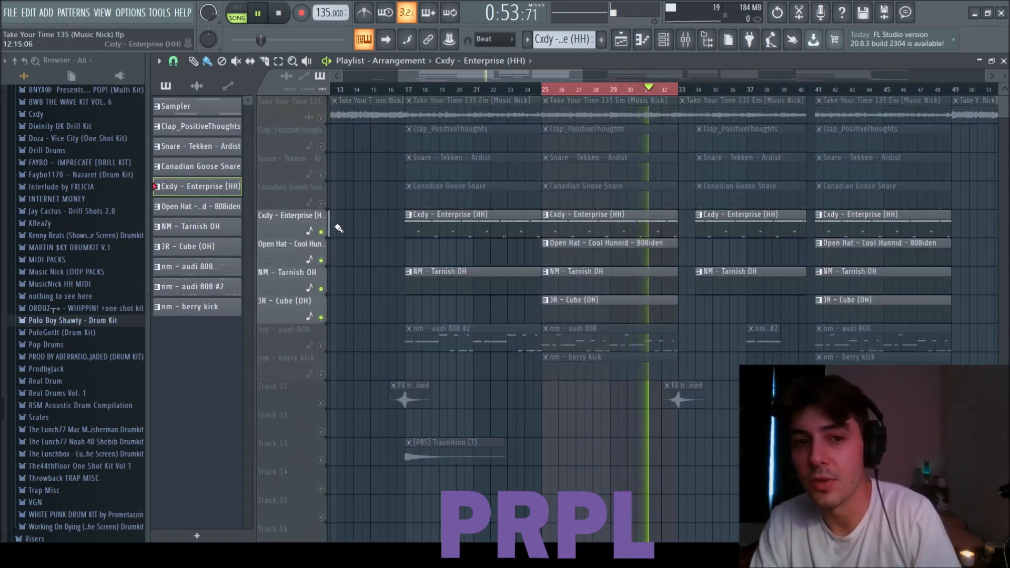
{"action": "left_click", "coordinate": [321, 204]}
{"action": "left_click", "coordinate": [321, 175]}
{"action": "left_click", "coordinate": [321, 146]}
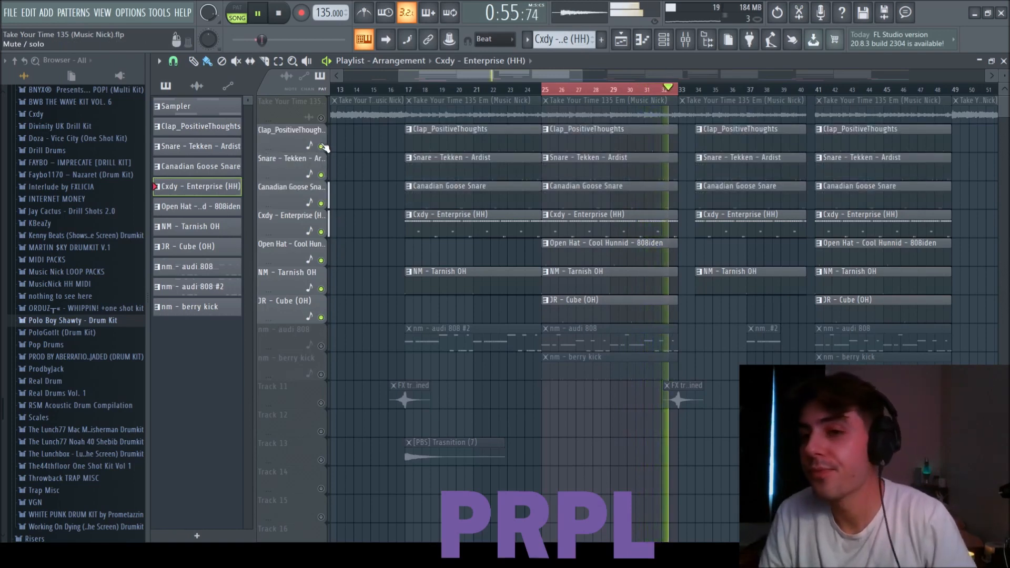
{"action": "left_click", "coordinate": [321, 346]}
{"action": "key", "text": "space"}
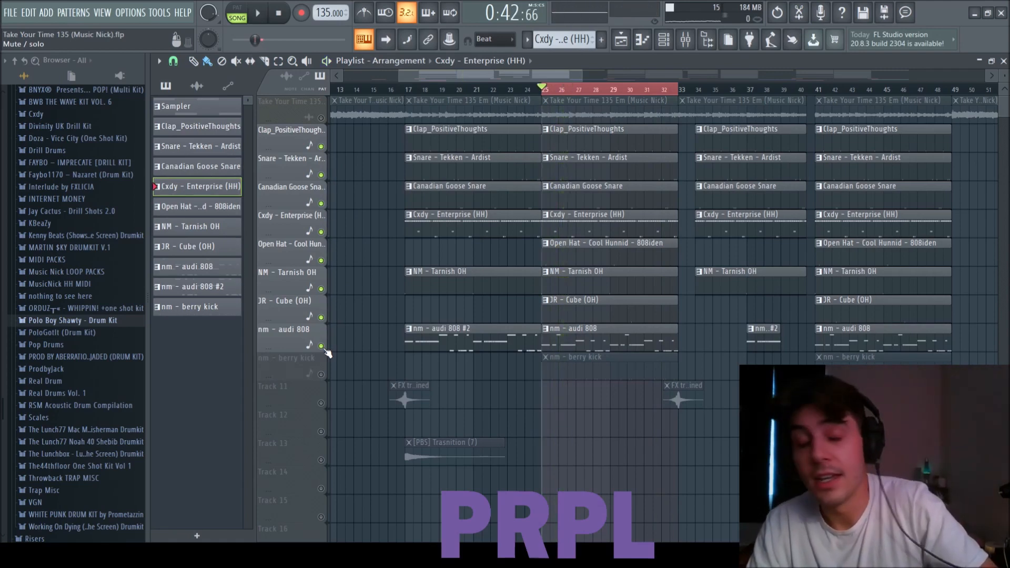
{"action": "key", "text": "space"}
Inspect the low and high notes of the nm - audi 808 pattern in the piano roll during playback
{"action": "double_click", "coordinate": [633, 340]}
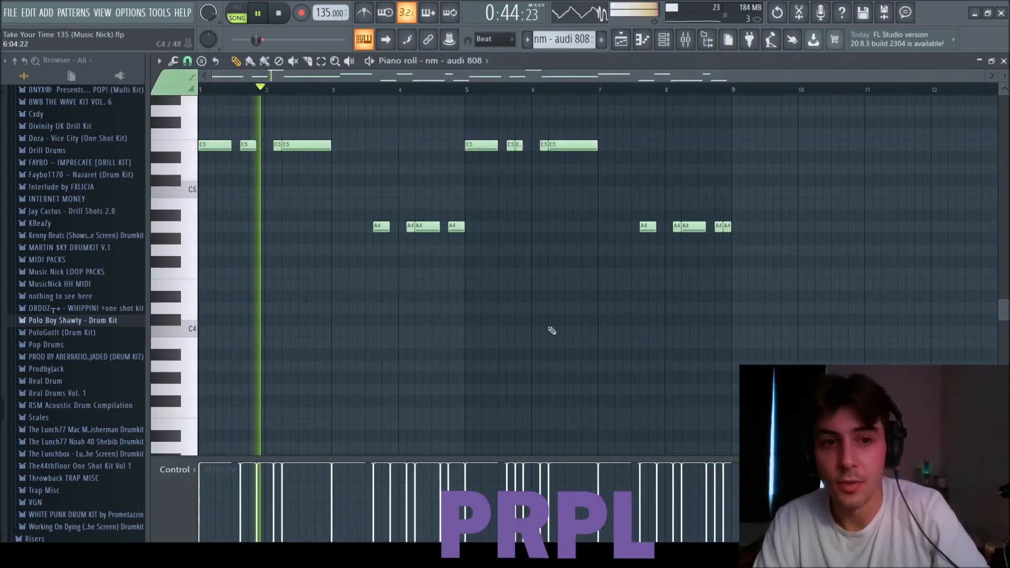
{"action": "scroll", "coordinate": [547, 329], "scroll_direction": "up", "scroll_amount": 5}
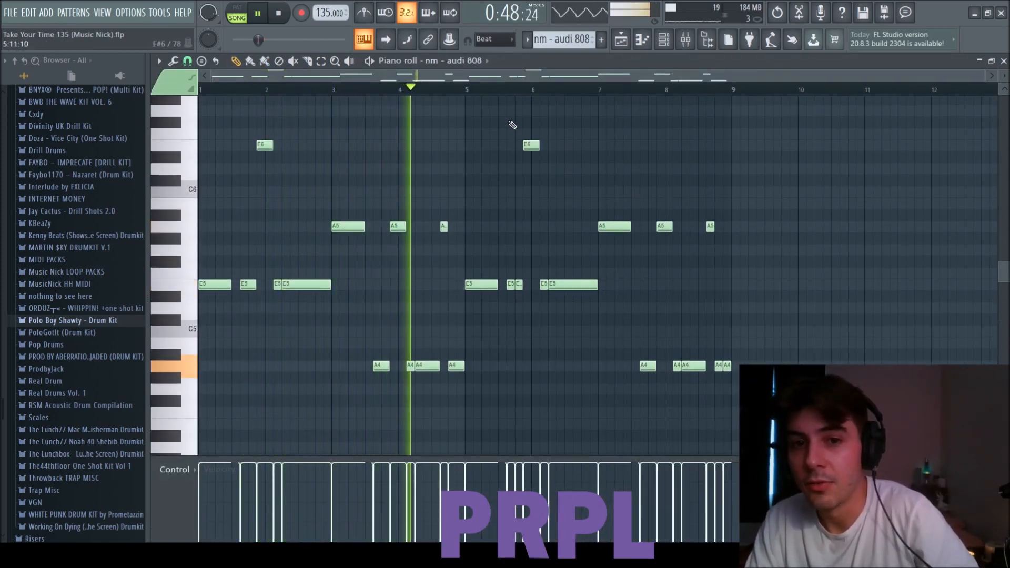
{"action": "key", "text": "space"}
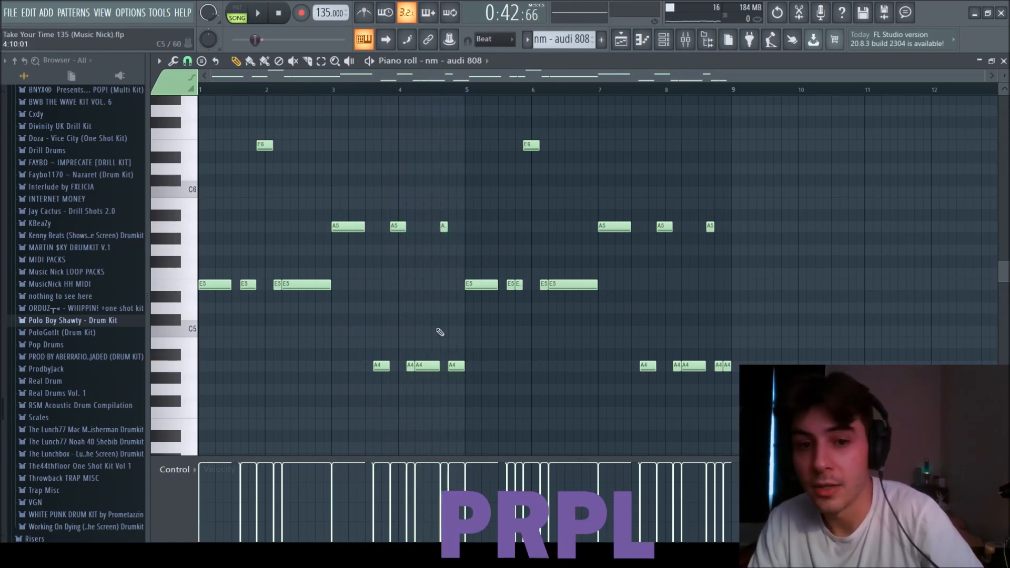
{"action": "key", "text": "space"}
{"action": "left_click", "coordinate": [1004, 61]}
Play the looped section with the nm - berry kick track enabled and unmute the Take Your Time 135 melody track
{"action": "key", "text": "space"}
{"action": "key", "text": "F6"}
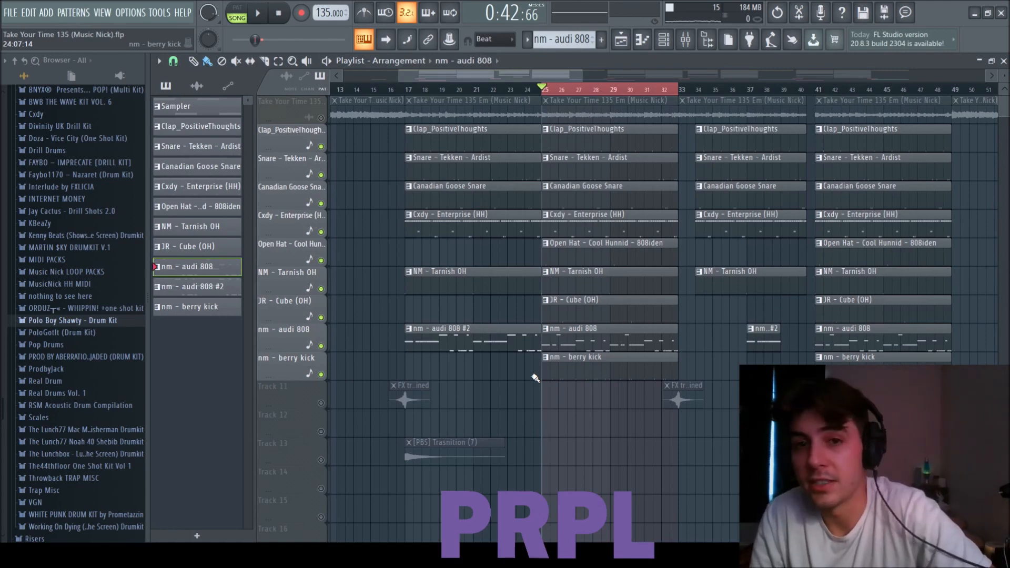
{"action": "key", "text": "space"}
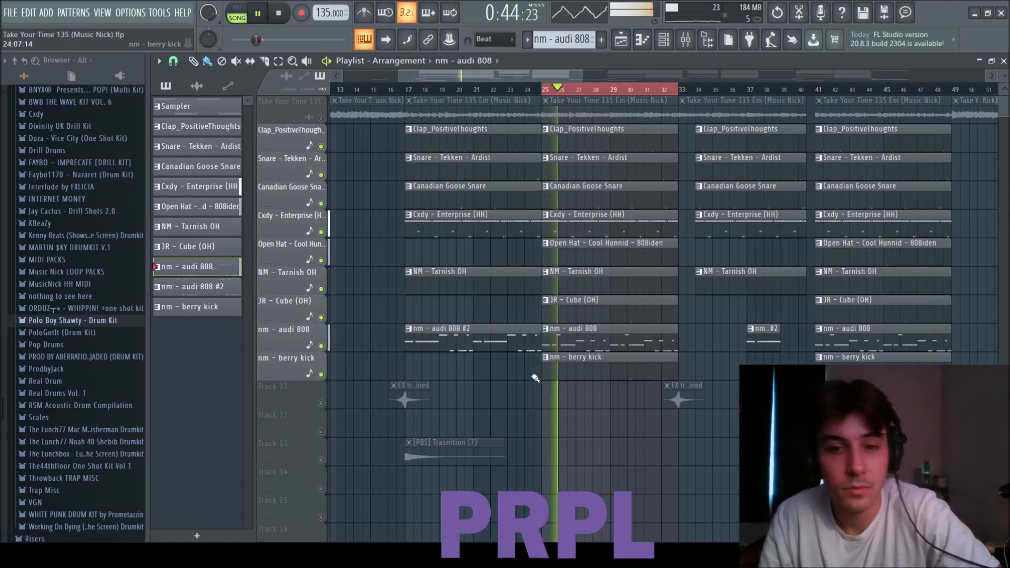
{"action": "left_click", "coordinate": [322, 118]}
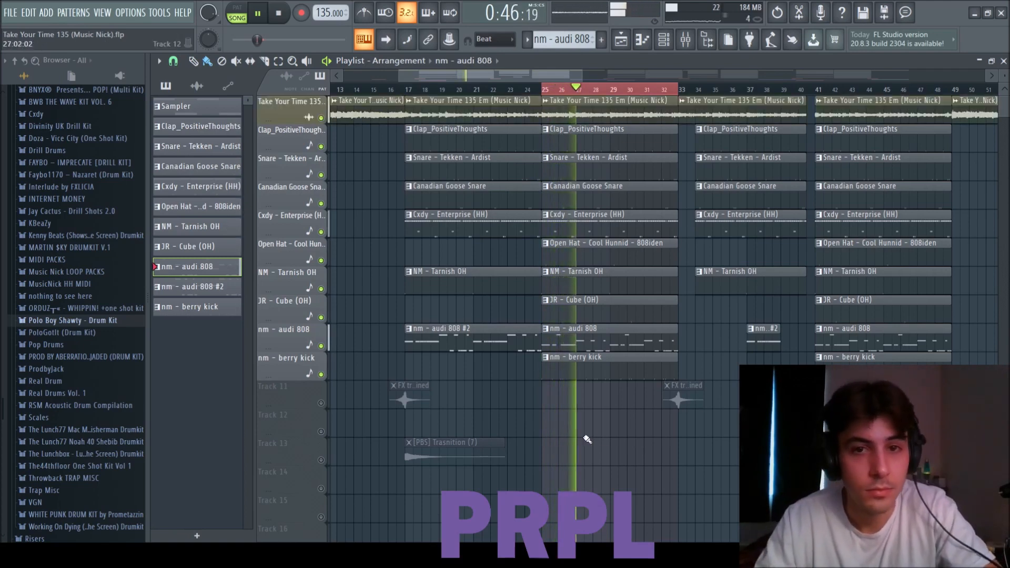
Show the mixer and look through the effect slots of the individual drum tracks while the beat plays
{"action": "key", "text": "F6"}
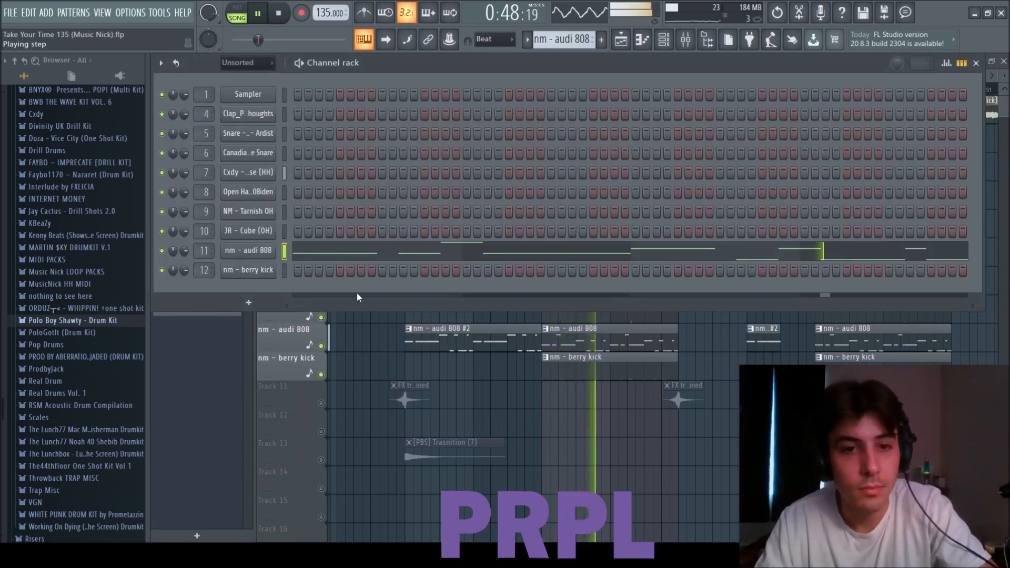
{"action": "key", "text": "F9"}
{"action": "left_click", "coordinate": [327, 295]}
{"action": "key", "text": "Right"}
{"action": "key", "text": "Right"}
{"action": "key", "text": "Right"}
{"action": "key", "text": "Right"}
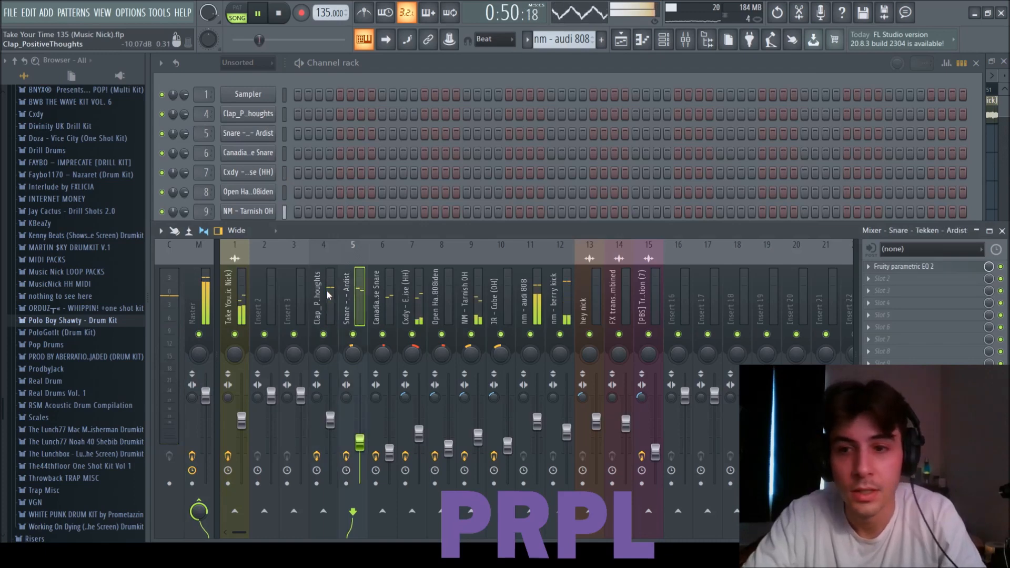
{"action": "scroll", "coordinate": [327, 296], "scroll_direction": "down", "scroll_amount": 3}
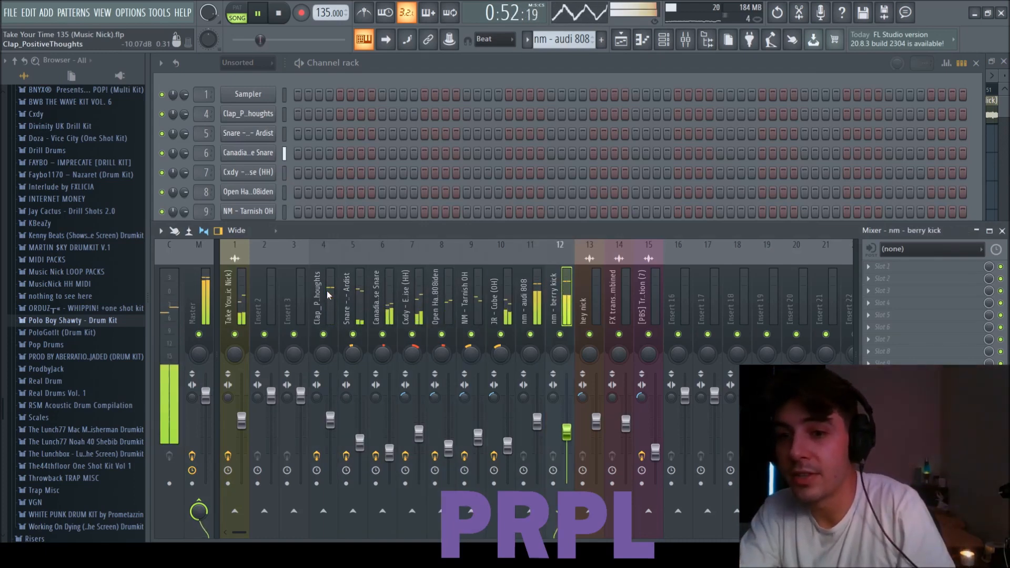
{"action": "scroll", "coordinate": [328, 295], "scroll_direction": "up", "scroll_amount": 4}
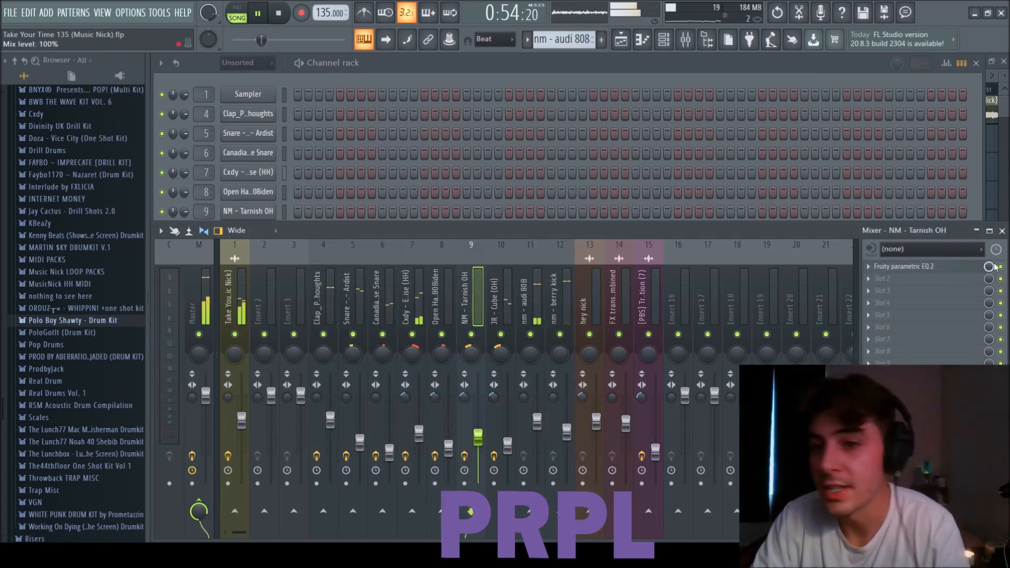
Inspect the Fruity parametric EQ 2 on the NM - Tarnish OH and Snare - Tekken - Ardist tracks, and the Master track's effect slots
{"action": "left_click", "coordinate": [904, 266]}
{"action": "left_click", "coordinate": [649, 144]}
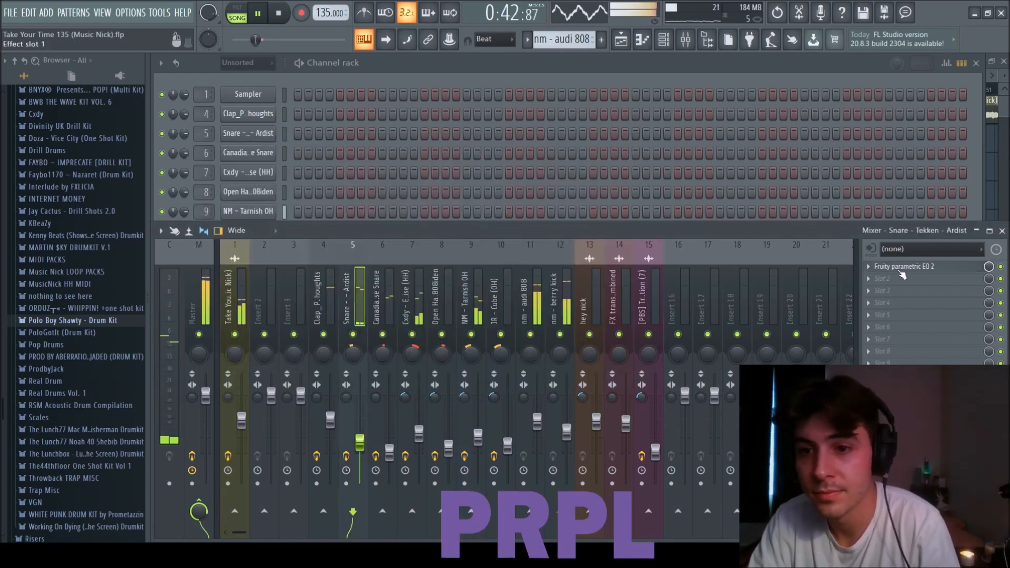
{"action": "left_click", "coordinate": [904, 266]}
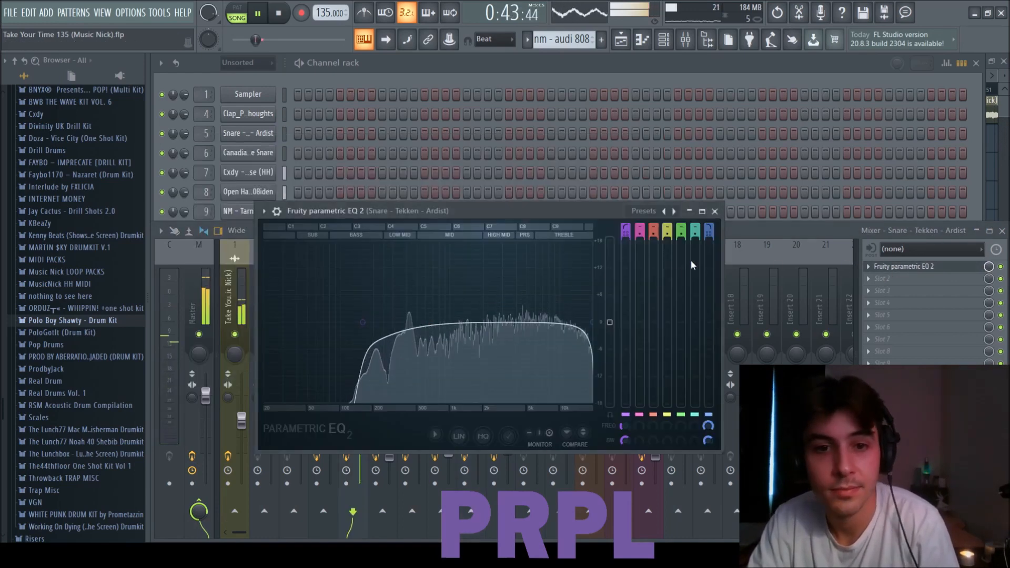
{"action": "left_click", "coordinate": [715, 211]}
{"action": "left_click", "coordinate": [212, 302]}
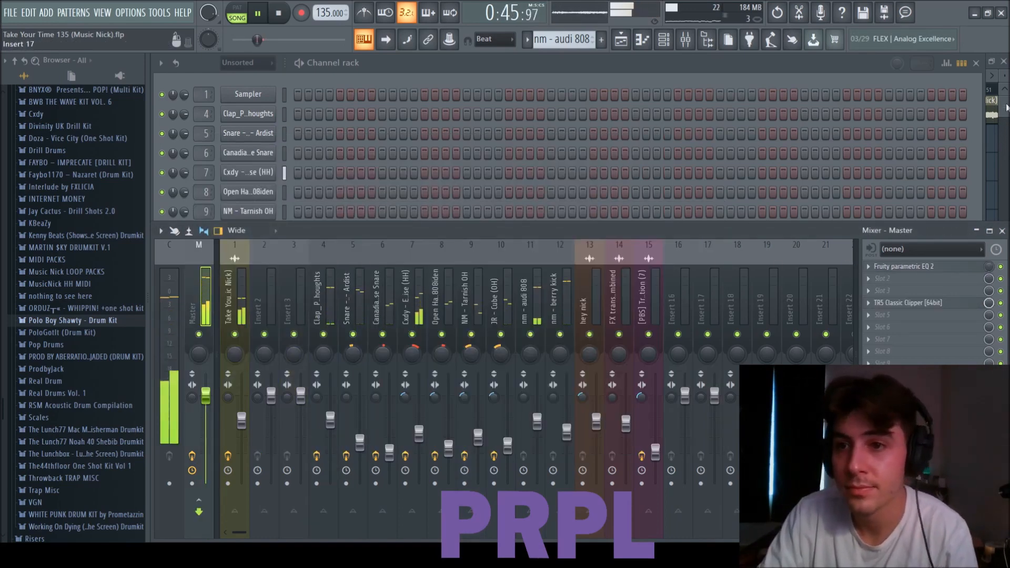
Stop playback, show the playlist, solo Track 11 and place the playhead just before its first transition clip
{"action": "key", "text": "F5"}
{"action": "key", "text": "space"}
{"action": "right_click", "coordinate": [321, 403]}
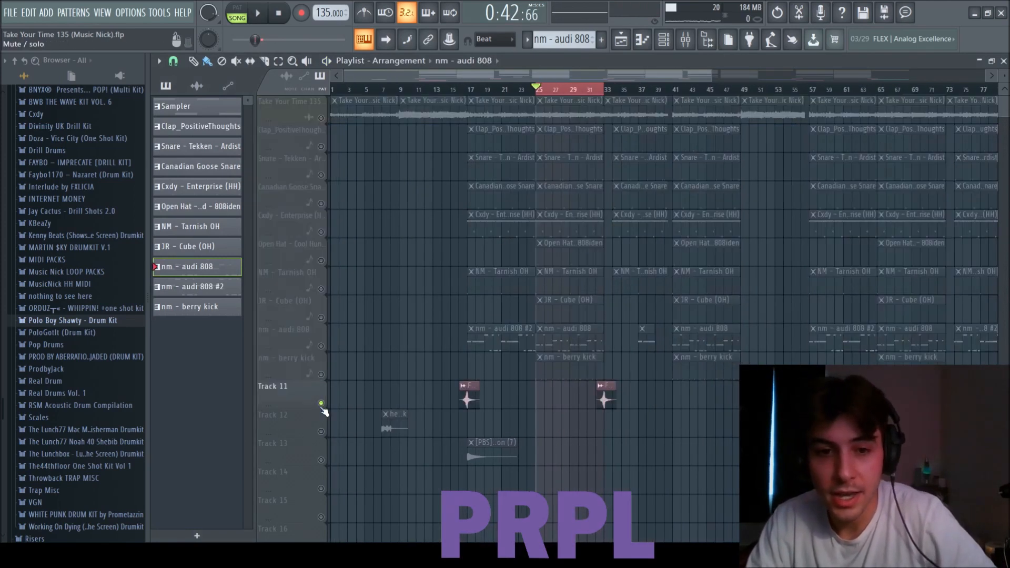
{"action": "left_click", "coordinate": [460, 89]}
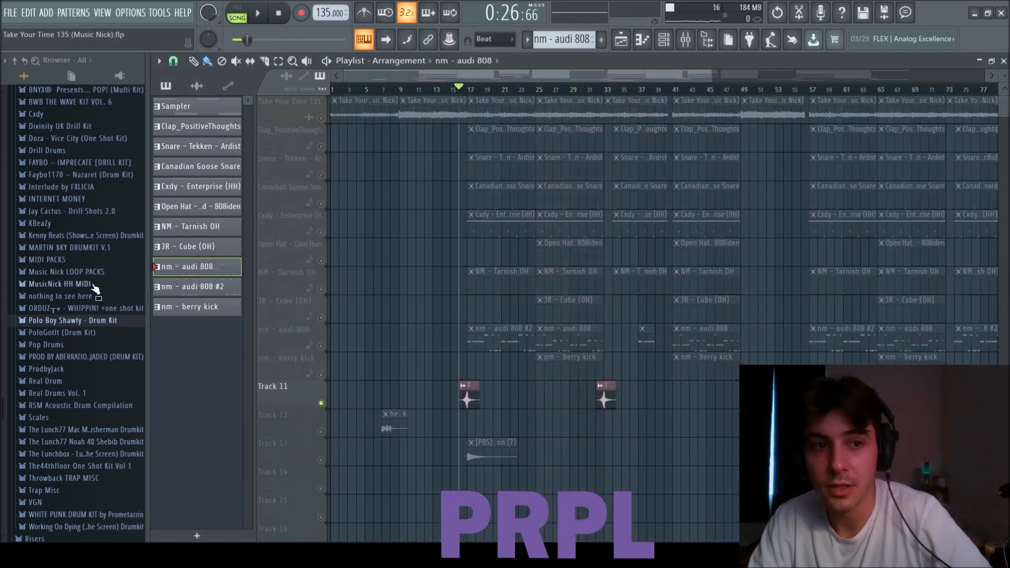
Look through the Cxdy drum kits in the browser and expand the Cxdy v. III (Drum Kit) folder
{"action": "scroll", "coordinate": [96, 288], "scroll_direction": "up", "scroll_amount": 2}
{"action": "left_click", "coordinate": [36, 181]}
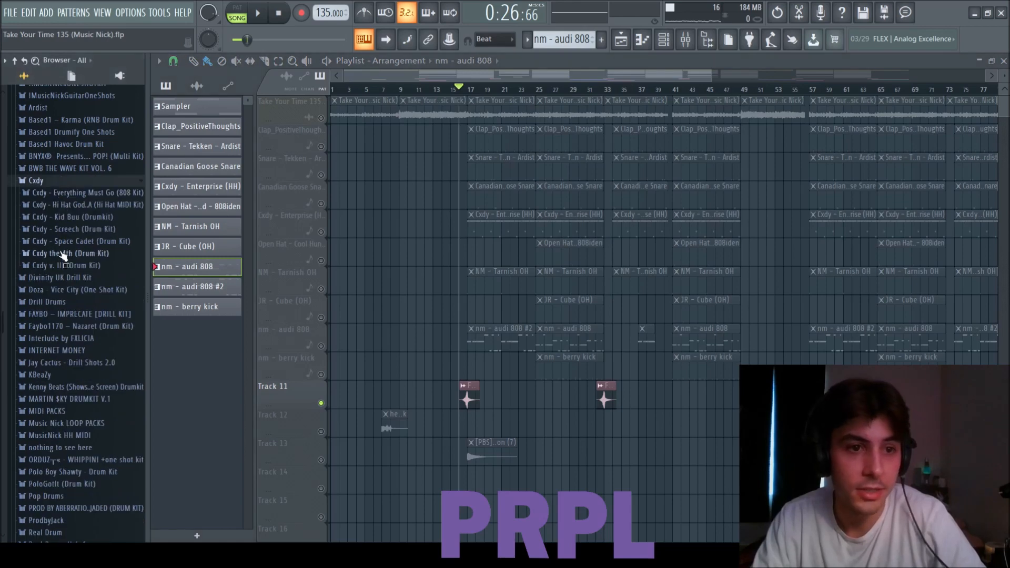
{"action": "left_click", "coordinate": [63, 267]}
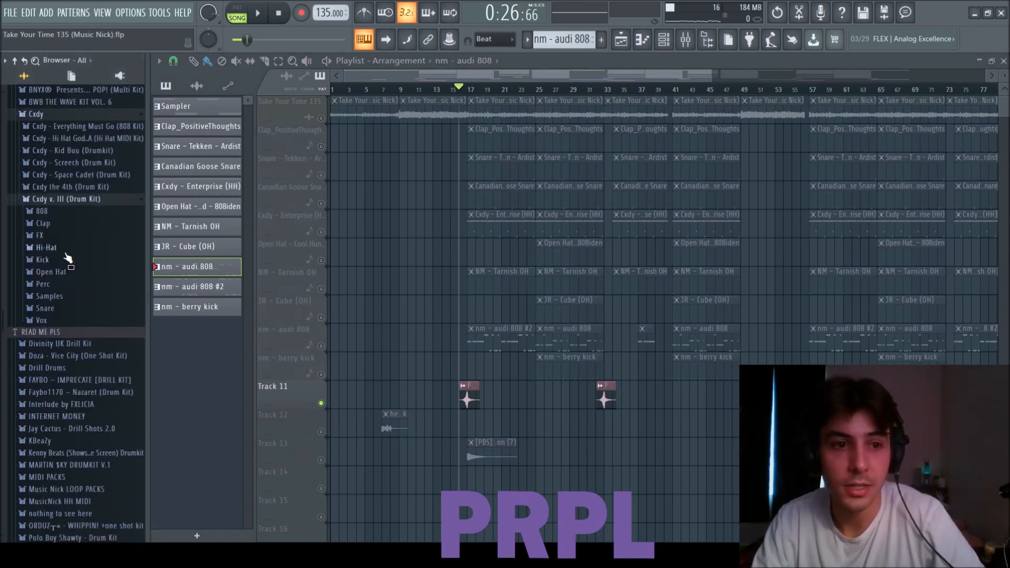
{"action": "left_click", "coordinate": [70, 188]}
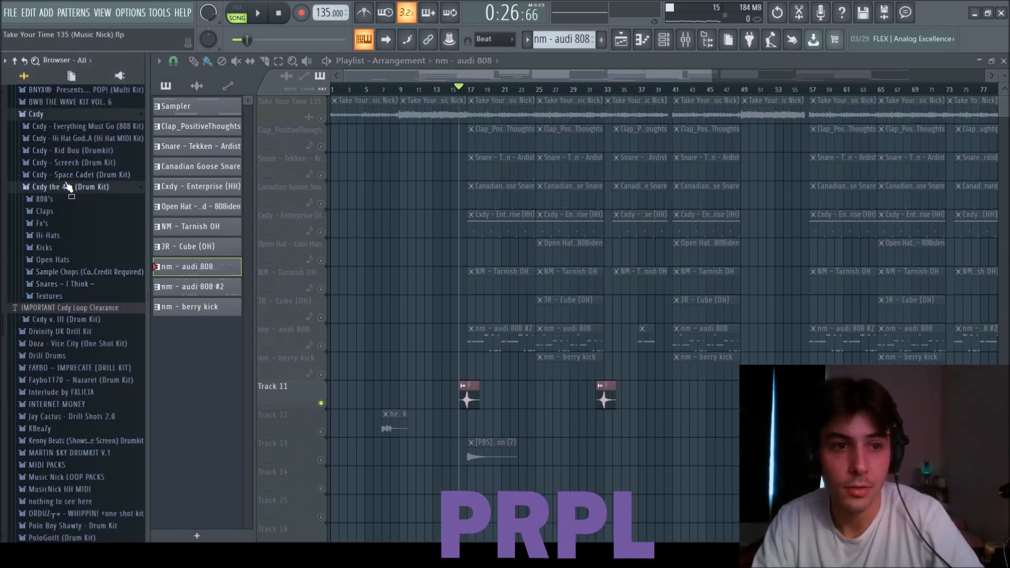
{"action": "left_click", "coordinate": [66, 186]}
{"action": "left_click", "coordinate": [64, 201]}
{"action": "scroll", "coordinate": [64, 203], "scroll_direction": "down", "scroll_amount": 1}
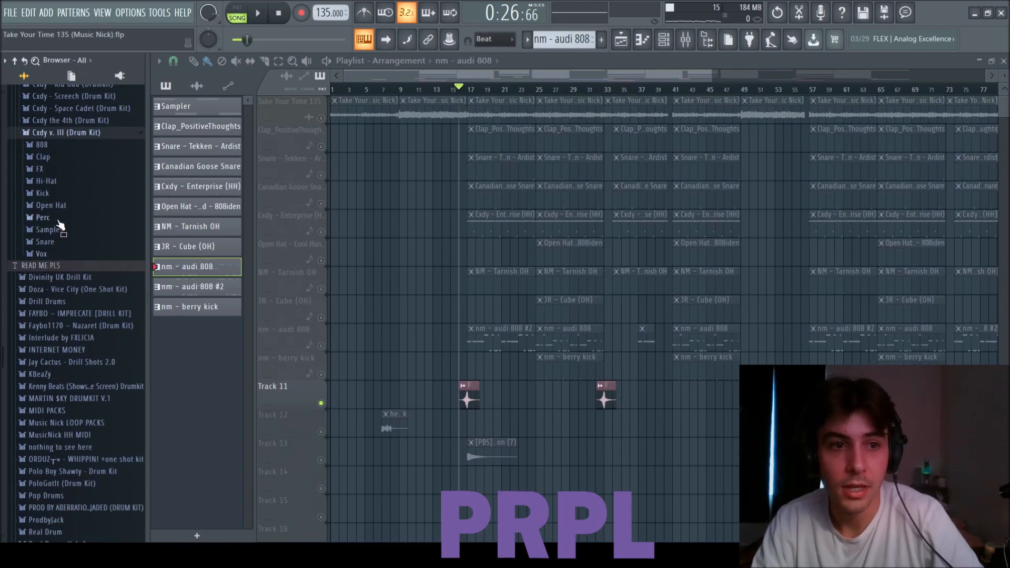
Audition Cxdy - Fx Transition (1), Cxdy - Fx Transition (2) and FX transition combined from the kit's FX folder, and collapse the kit
{"action": "left_click", "coordinate": [51, 170]}
{"action": "left_click", "coordinate": [65, 180]}
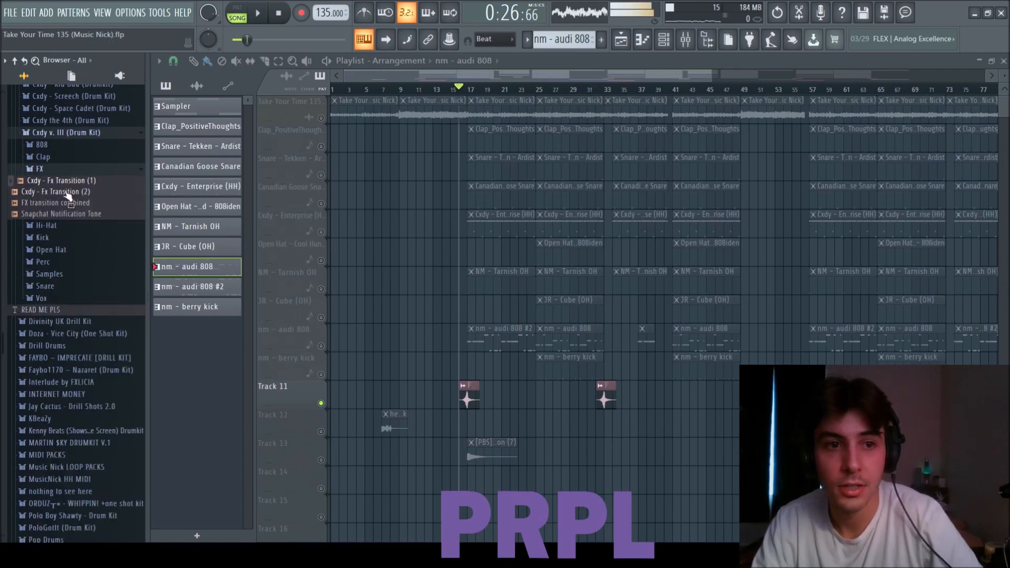
{"action": "left_click", "coordinate": [66, 192]}
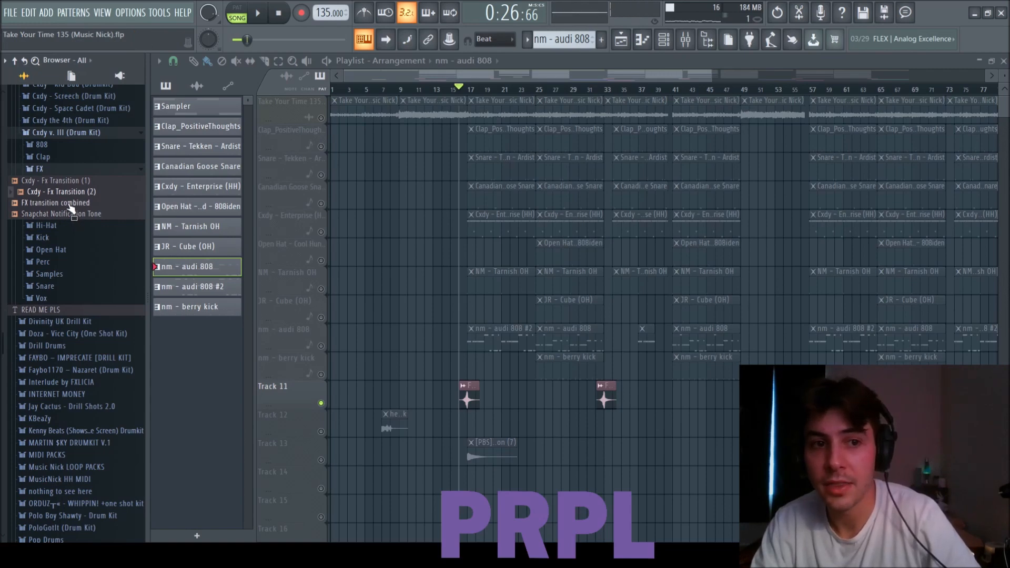
{"action": "left_click", "coordinate": [71, 205]}
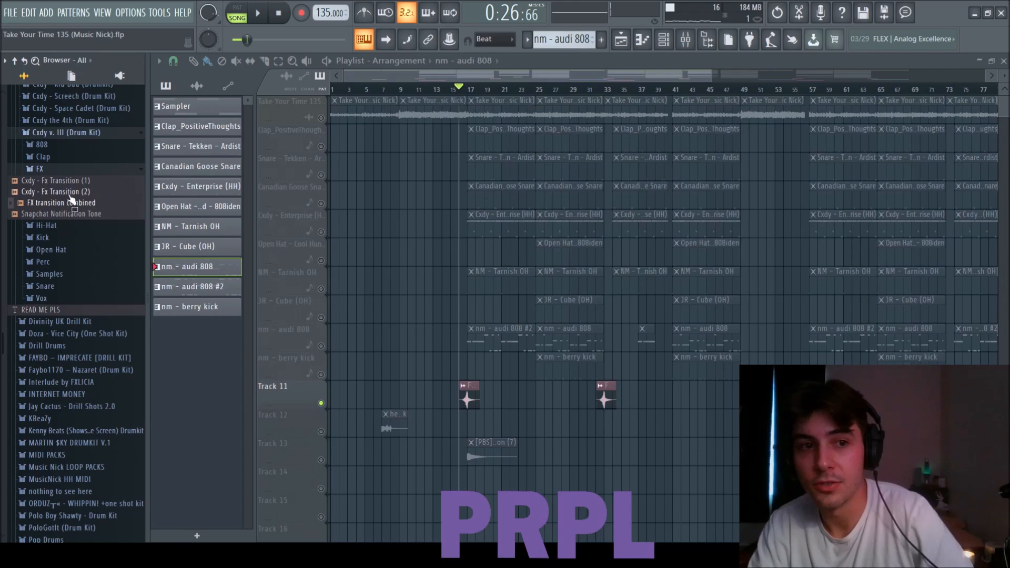
{"action": "left_click", "coordinate": [58, 168]}
{"action": "left_click", "coordinate": [73, 133]}
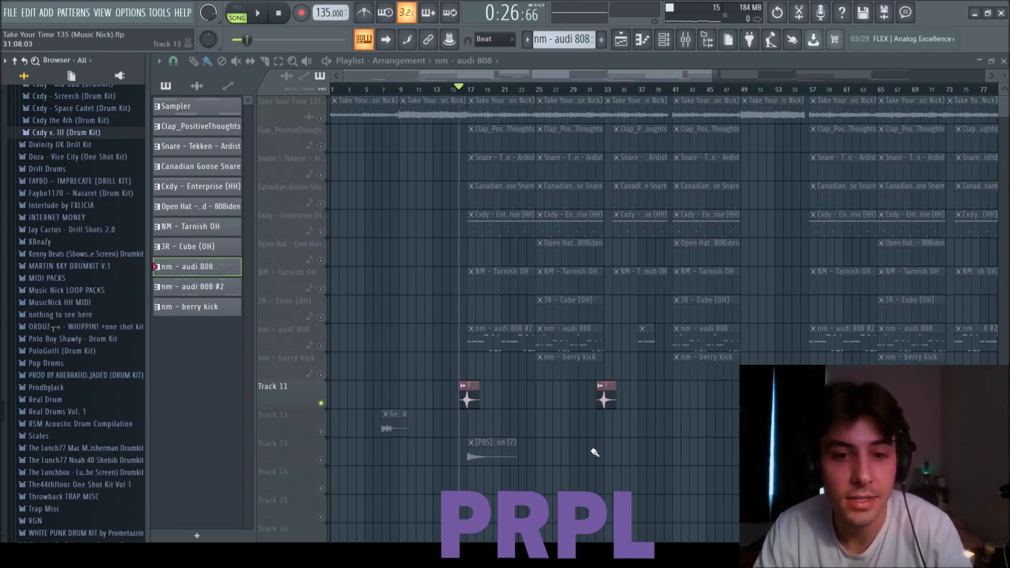
Solo Track 13 and briefly play its [PBS] transition clip from bar 17
{"action": "left_click", "coordinate": [325, 463]}
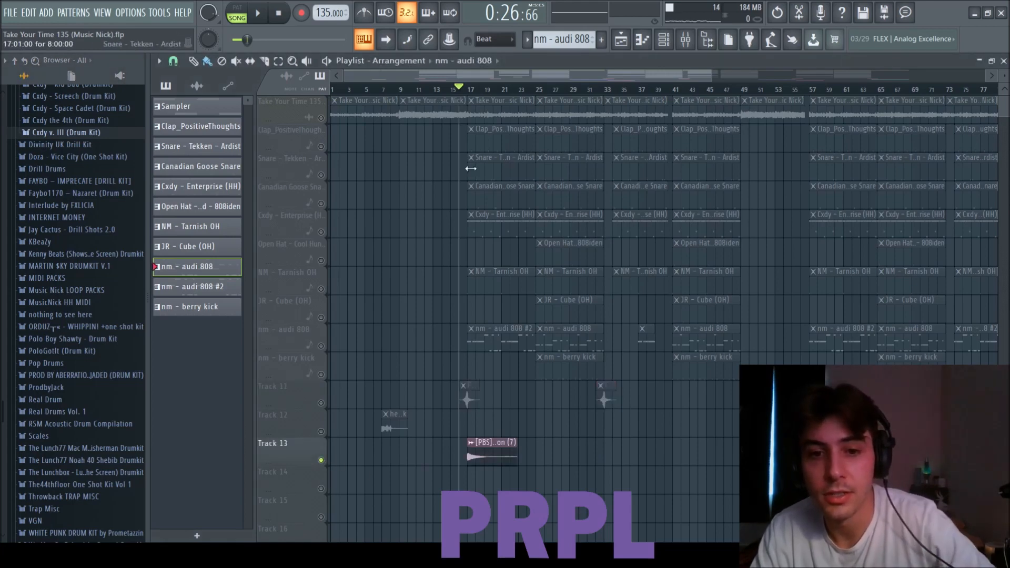
{"action": "left_click", "coordinate": [470, 91]}
{"action": "key", "text": "space"}
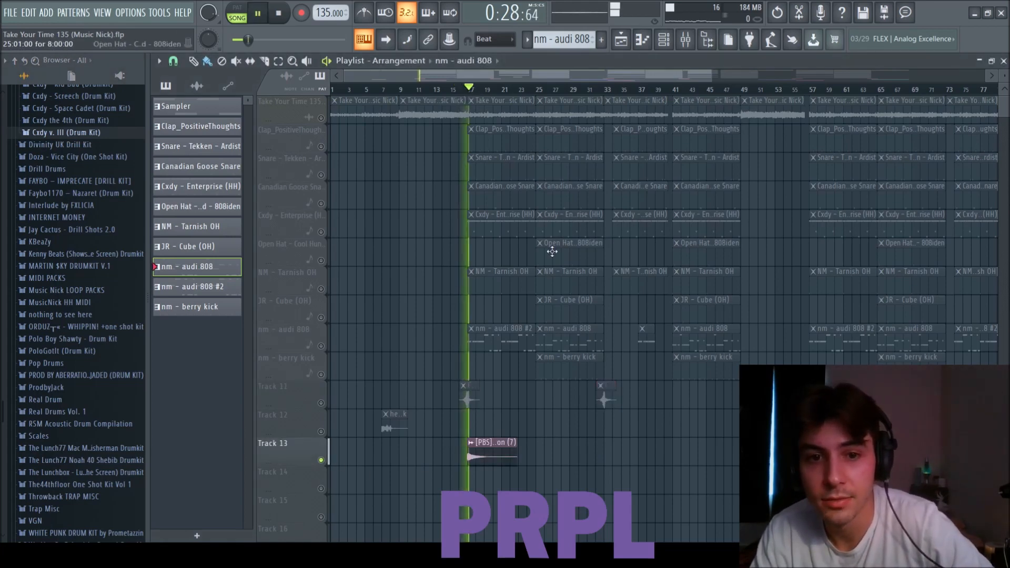
{"action": "key", "text": "space"}
Clear the solo so that all playlist tracks are enabled
{"action": "left_click", "coordinate": [322, 433]}
{"action": "right_click", "coordinate": [322, 433]}
{"action": "right_click", "coordinate": [322, 433]}
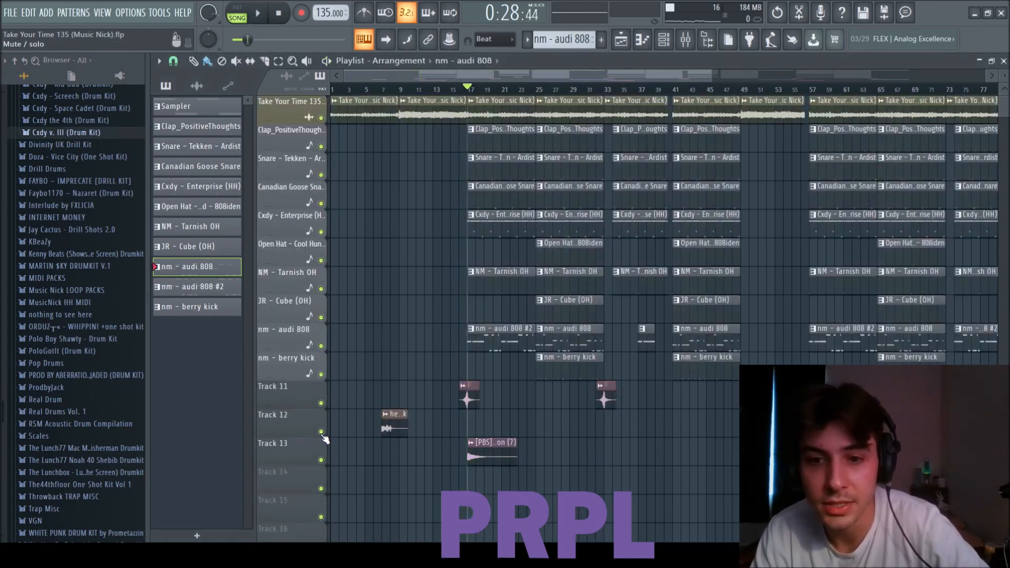
Play the melody-only section from bar 49 briefly and stop, viewing more of the arrangement
{"action": "left_click", "coordinate": [747, 92]}
{"action": "key", "text": "space"}
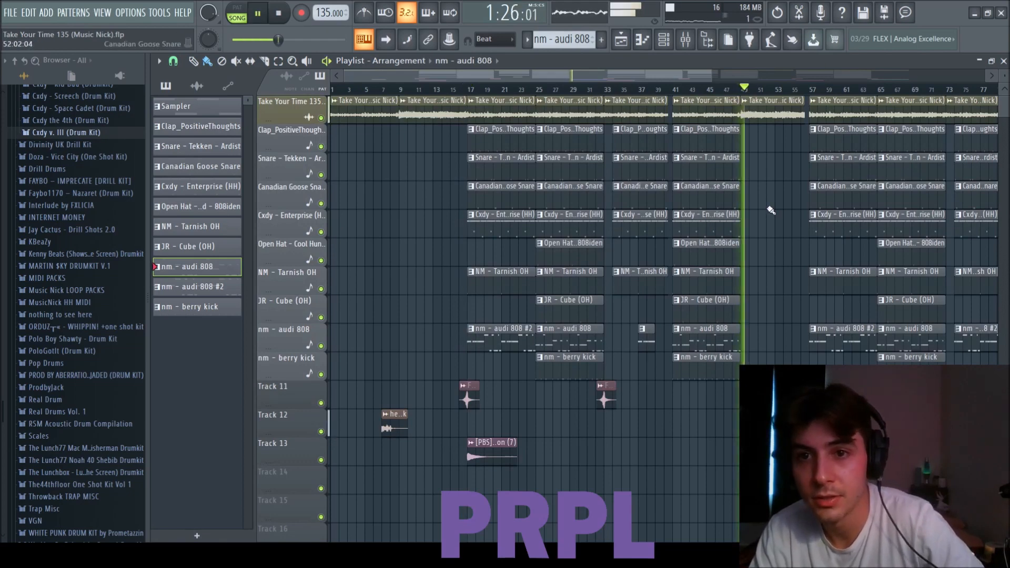
{"action": "scroll", "coordinate": [766, 214], "scroll_direction": "down", "scroll_amount": 3}
{"action": "key", "text": "space"}
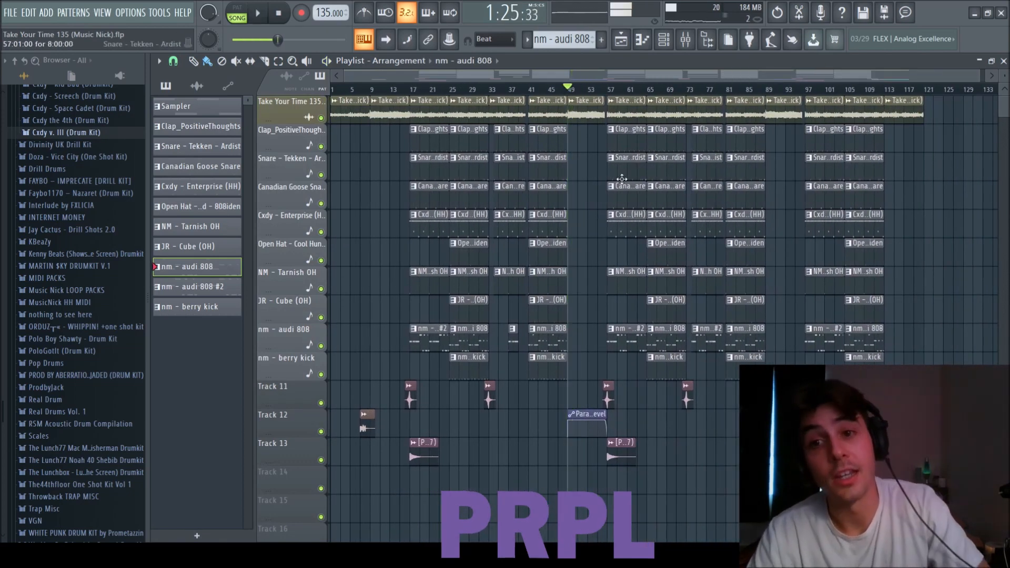
Return the playhead to the start of the song and reduce the playlist track height to fit the whole arrangement
{"action": "scroll", "coordinate": [418, 98], "scroll_direction": "down", "scroll_amount": 1}
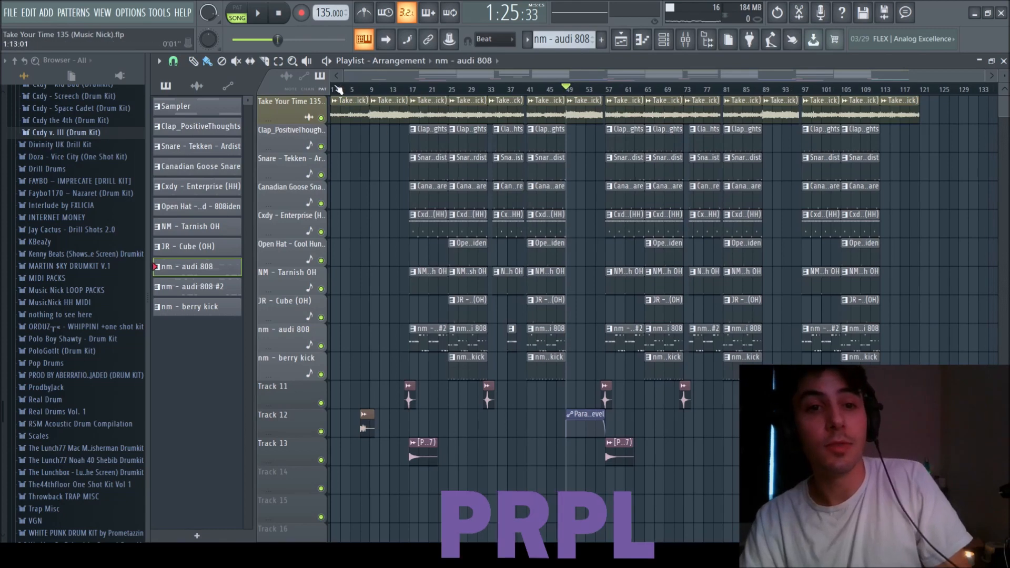
{"action": "left_click", "coordinate": [334, 91]}
{"action": "left_click_drag", "start_coordinate": [1005, 76], "coordinate": [1005, 80]}
Collapse the Cxdy folder and look over the list of drum kits in the Music Nick pack folder
{"action": "scroll", "coordinate": [58, 198], "scroll_direction": "up", "scroll_amount": 6}
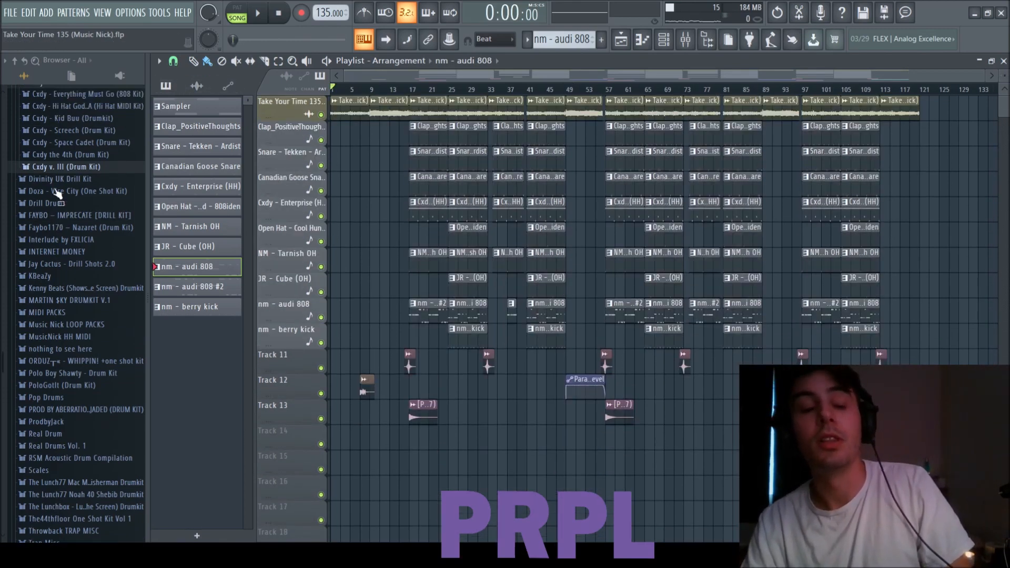
{"action": "left_click", "coordinate": [60, 254]}
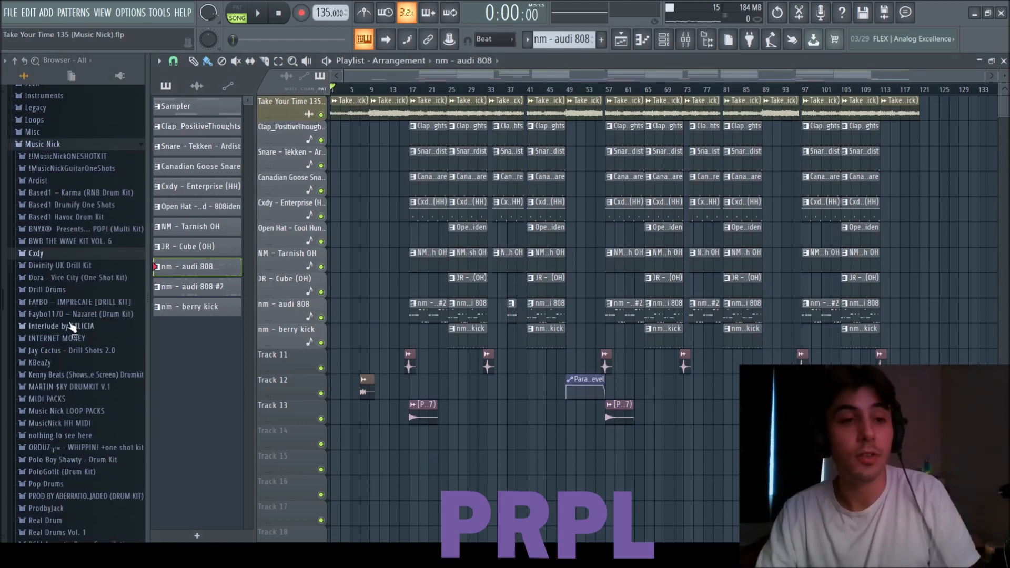
{"action": "left_click", "coordinate": [54, 149]}
{"action": "left_click", "coordinate": [54, 387]}
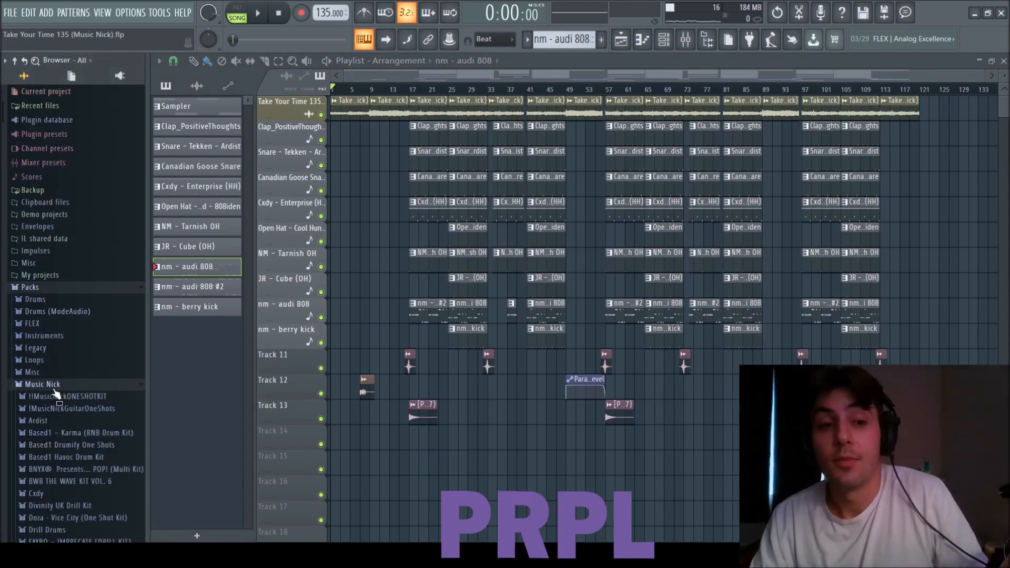
{"action": "scroll", "coordinate": [77, 412], "scroll_direction": "down", "scroll_amount": 5}
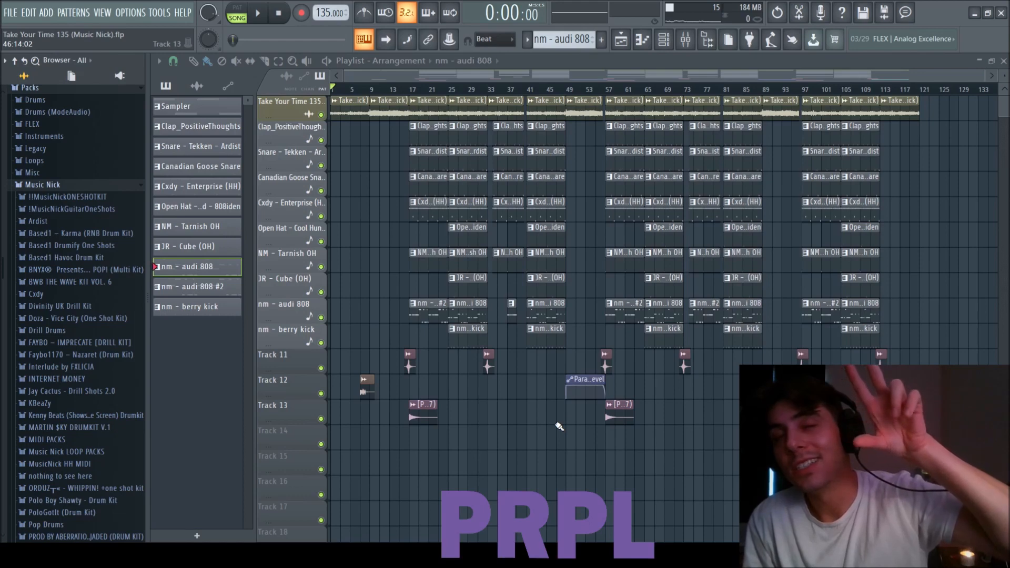
Play the complete beat from the beginning of the arrangement
{"action": "left_click", "coordinate": [258, 14]}
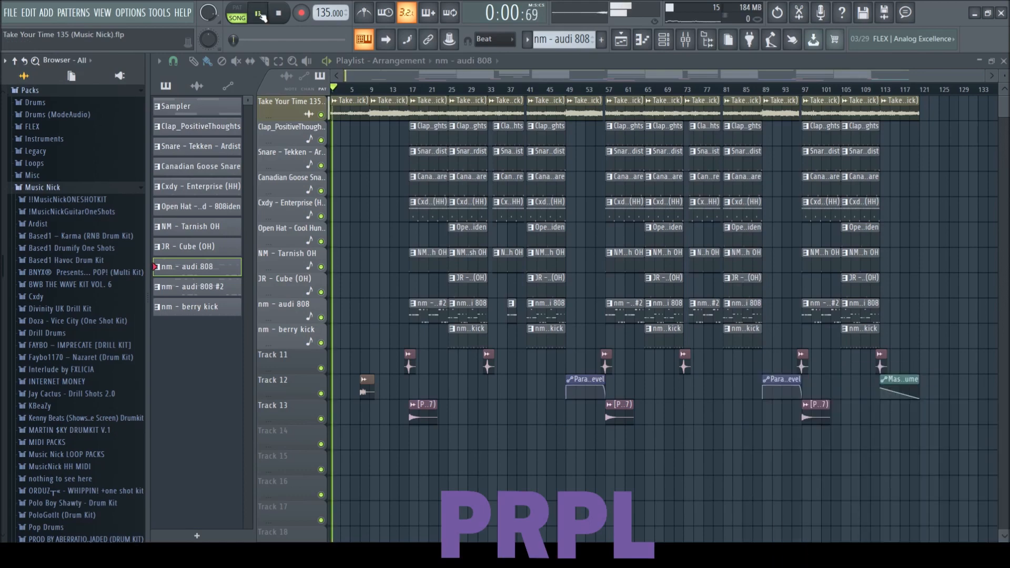